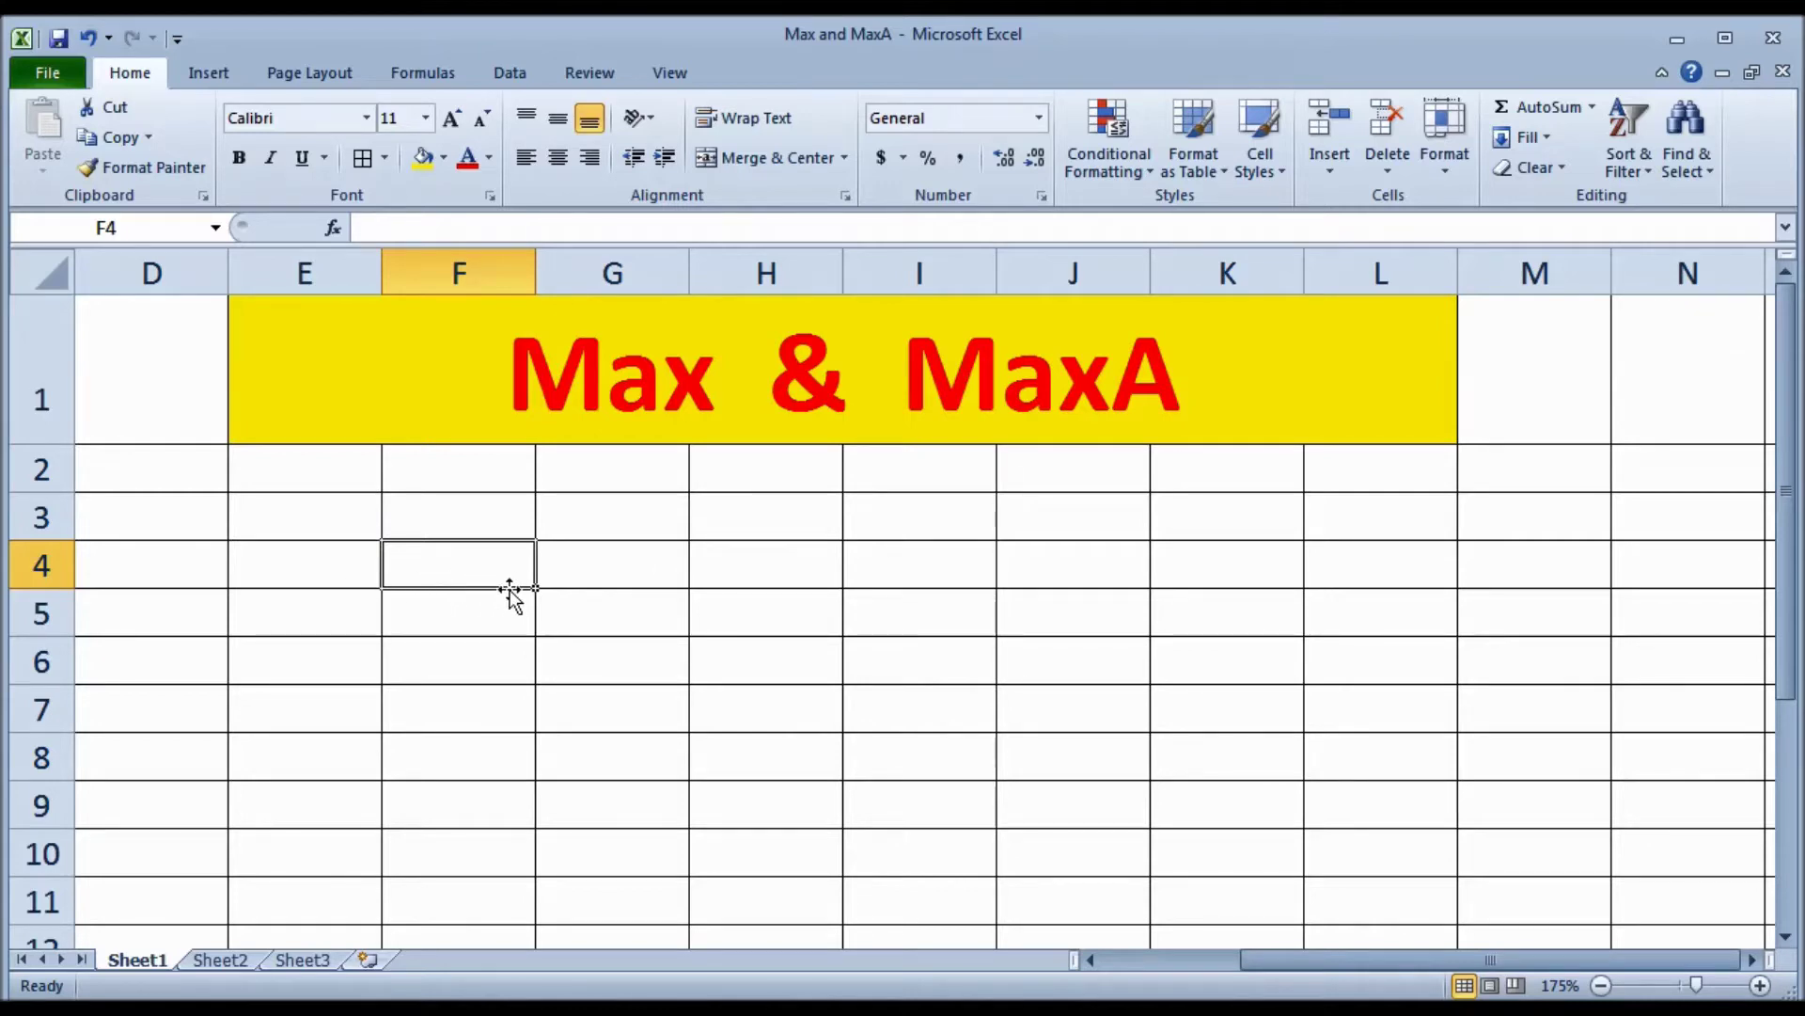
Step: Move the selection down below the 'Max & MaxA' title toward F4
{"action": "key", "text": "Down"}
Step: Enter the numbers 2, 3, 4, 5 and 6 into F4:F8
{"action": "key", "text": "Up"}
{"action": "type", "text": "2"}
{"action": "key", "text": "Return"}
{"action": "type", "text": "3"}
{"action": "key", "text": "Return"}
{"action": "type", "text": "4"}
{"action": "key", "text": "Return"}
{"action": "type", "text": "5"}
{"action": "key", "text": "Return"}
{"action": "type", "text": "6"}
{"action": "key", "text": "Return"}
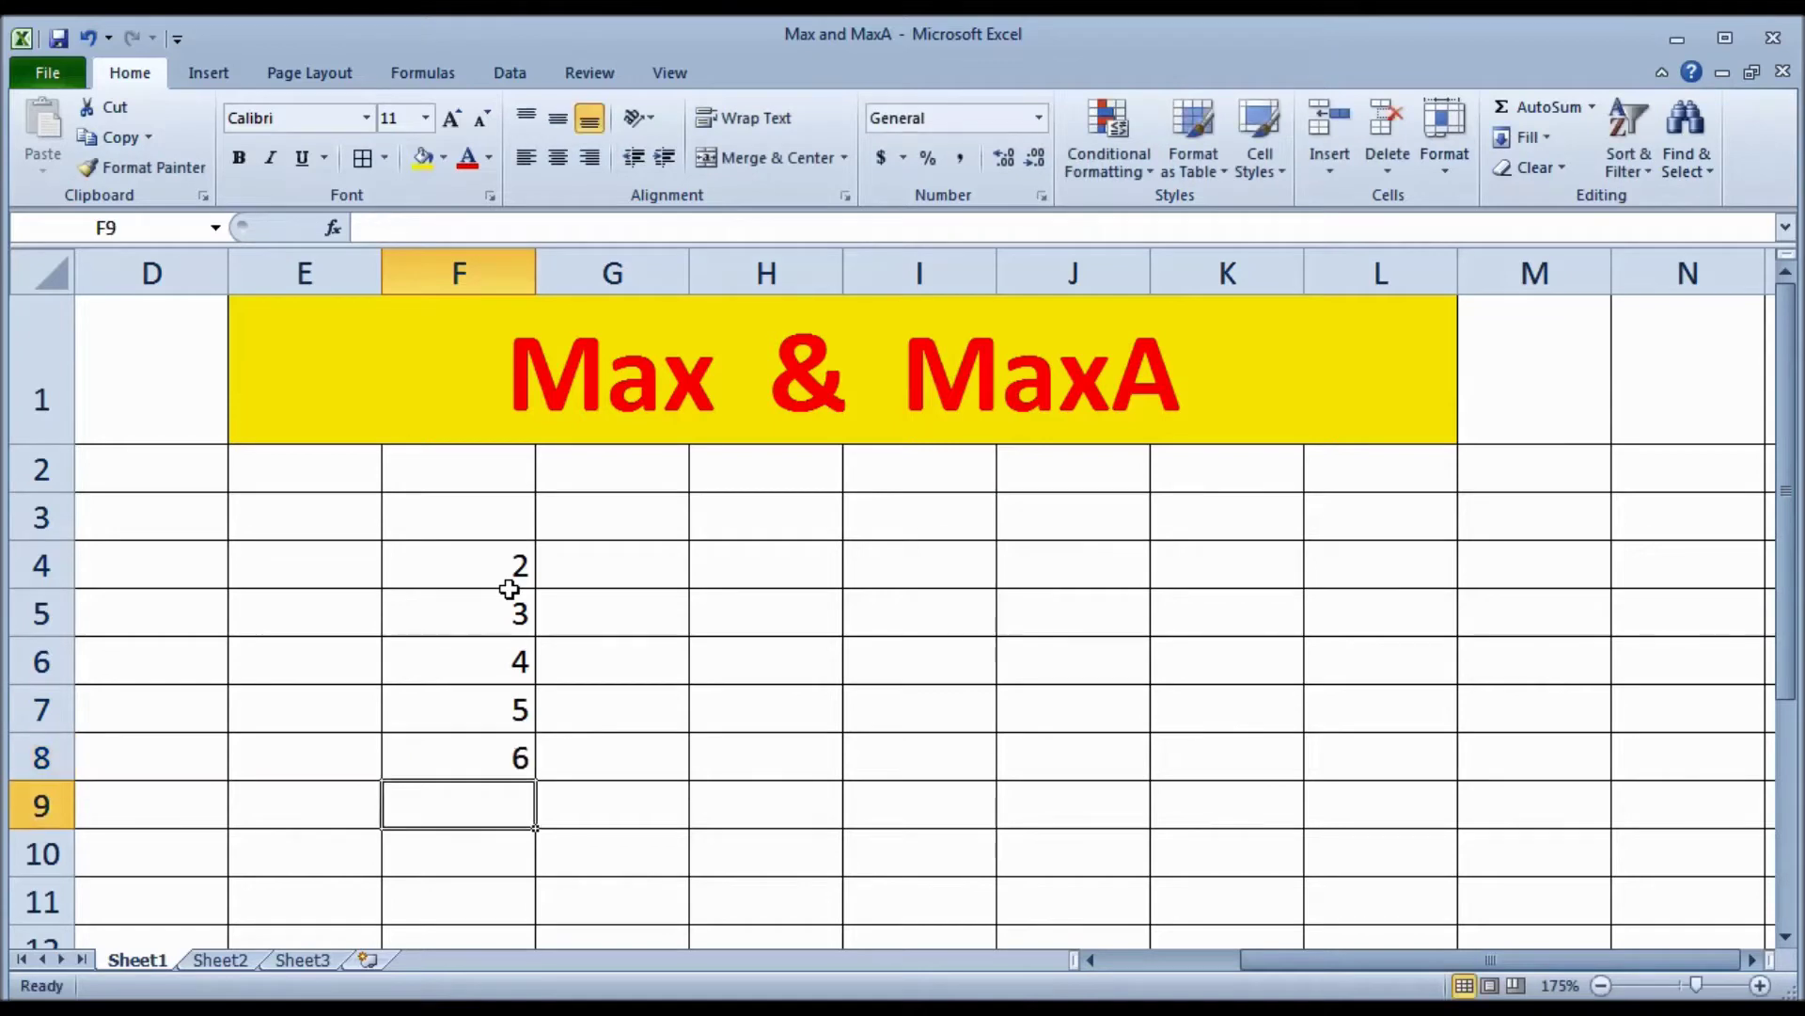
Step: Replace F4:F8 with 255474, 484522, 4185425, 25845 and 45854
{"action": "left_click", "coordinate": [498, 568]}
{"action": "double_click", "coordinate": [524, 564]}
{"action": "type", "text": "55474"}
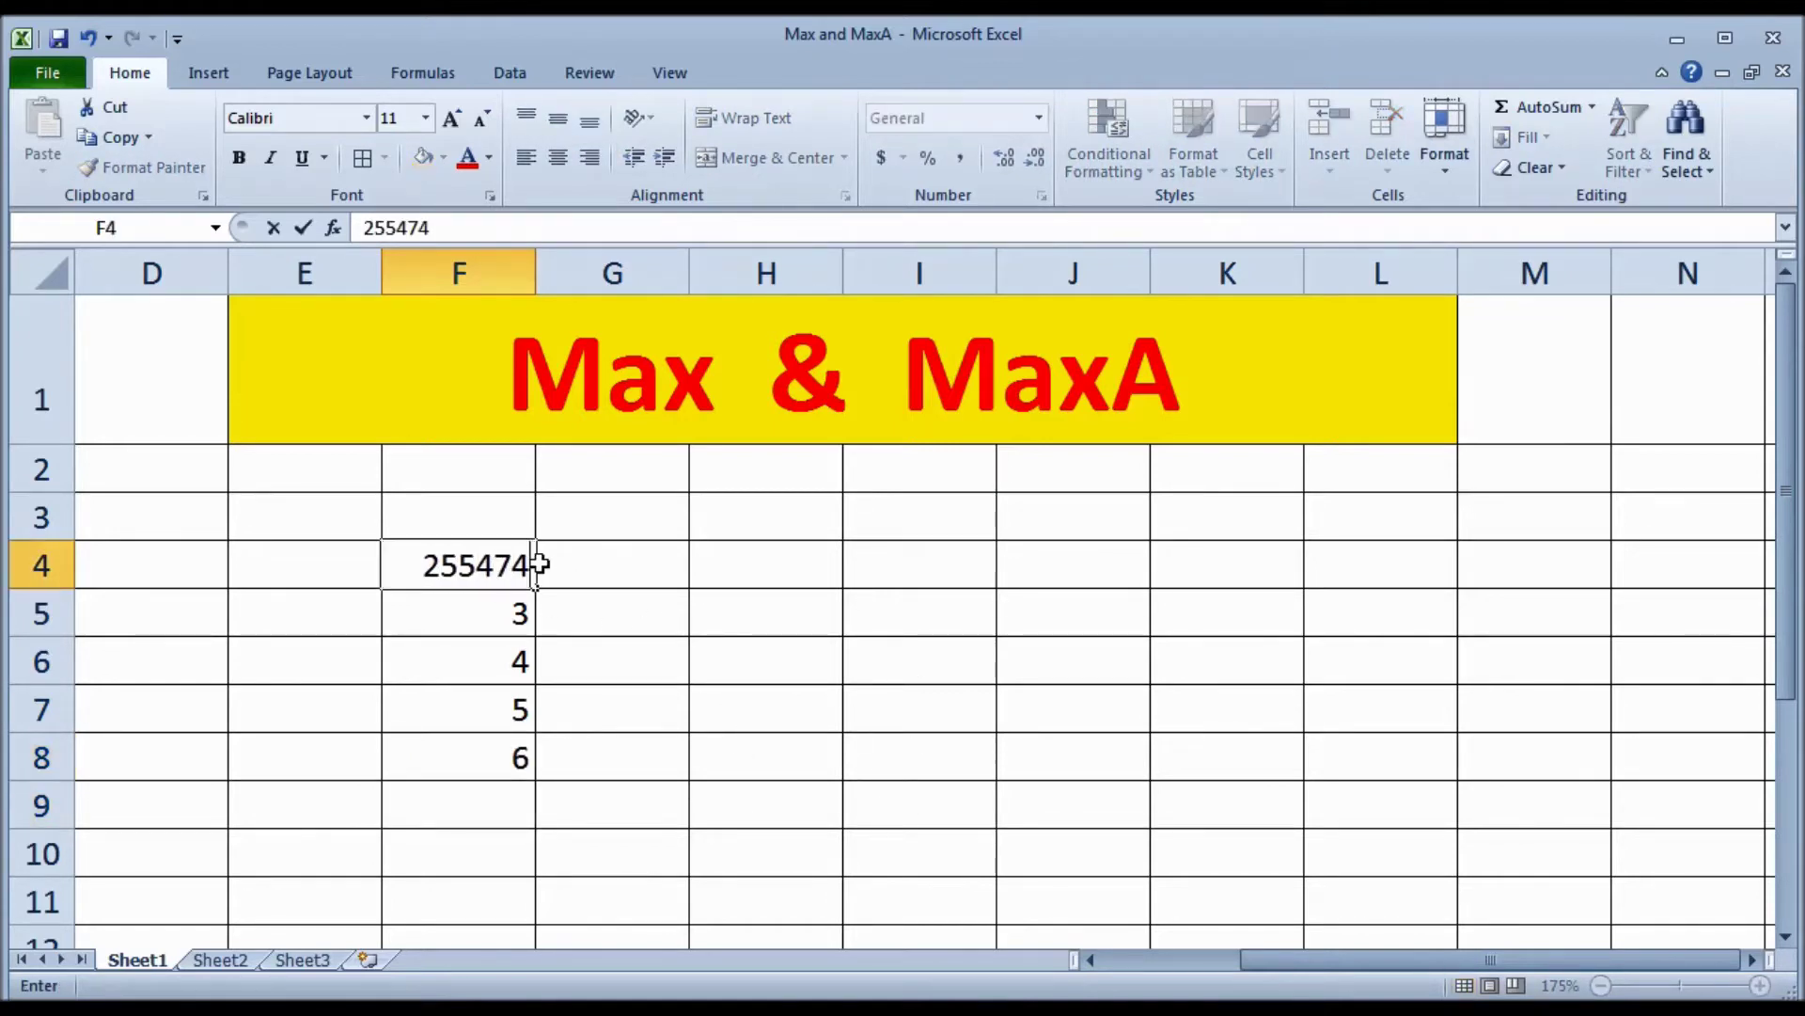
{"action": "key", "text": "Return"}
{"action": "type", "text": "484522"}
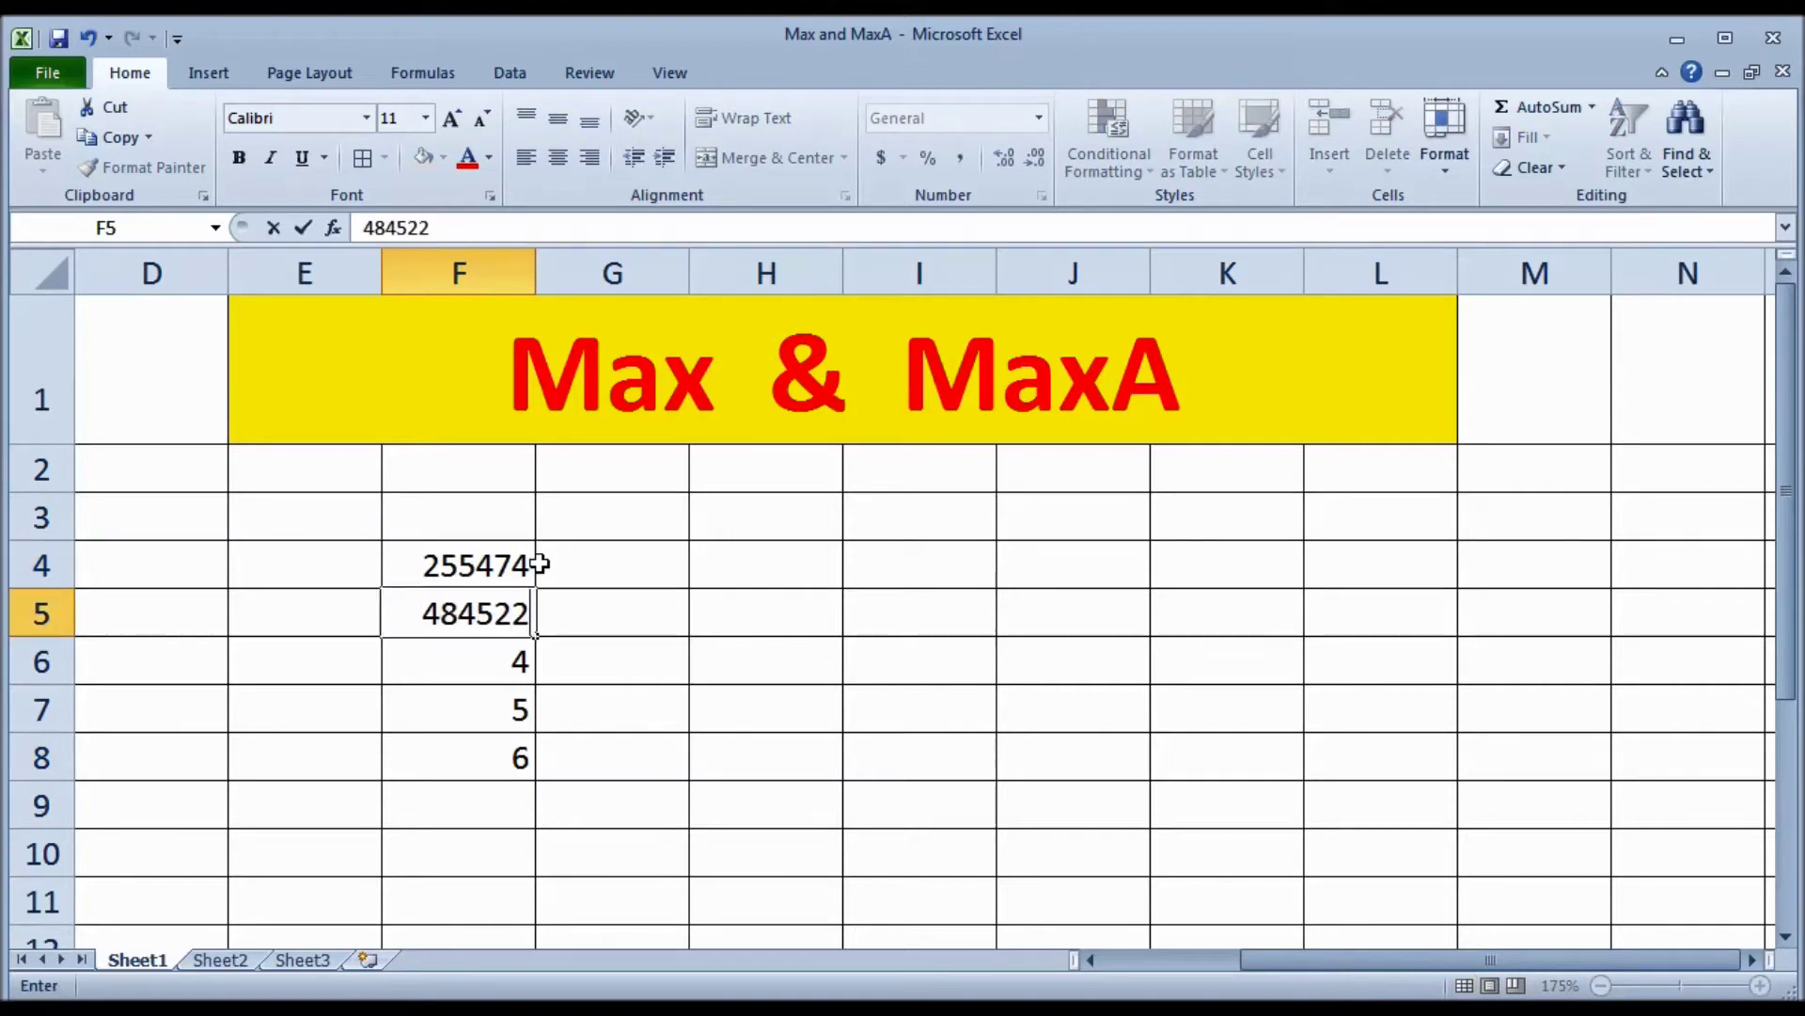
{"action": "key", "text": "Return"}
{"action": "type", "text": "4185425"}
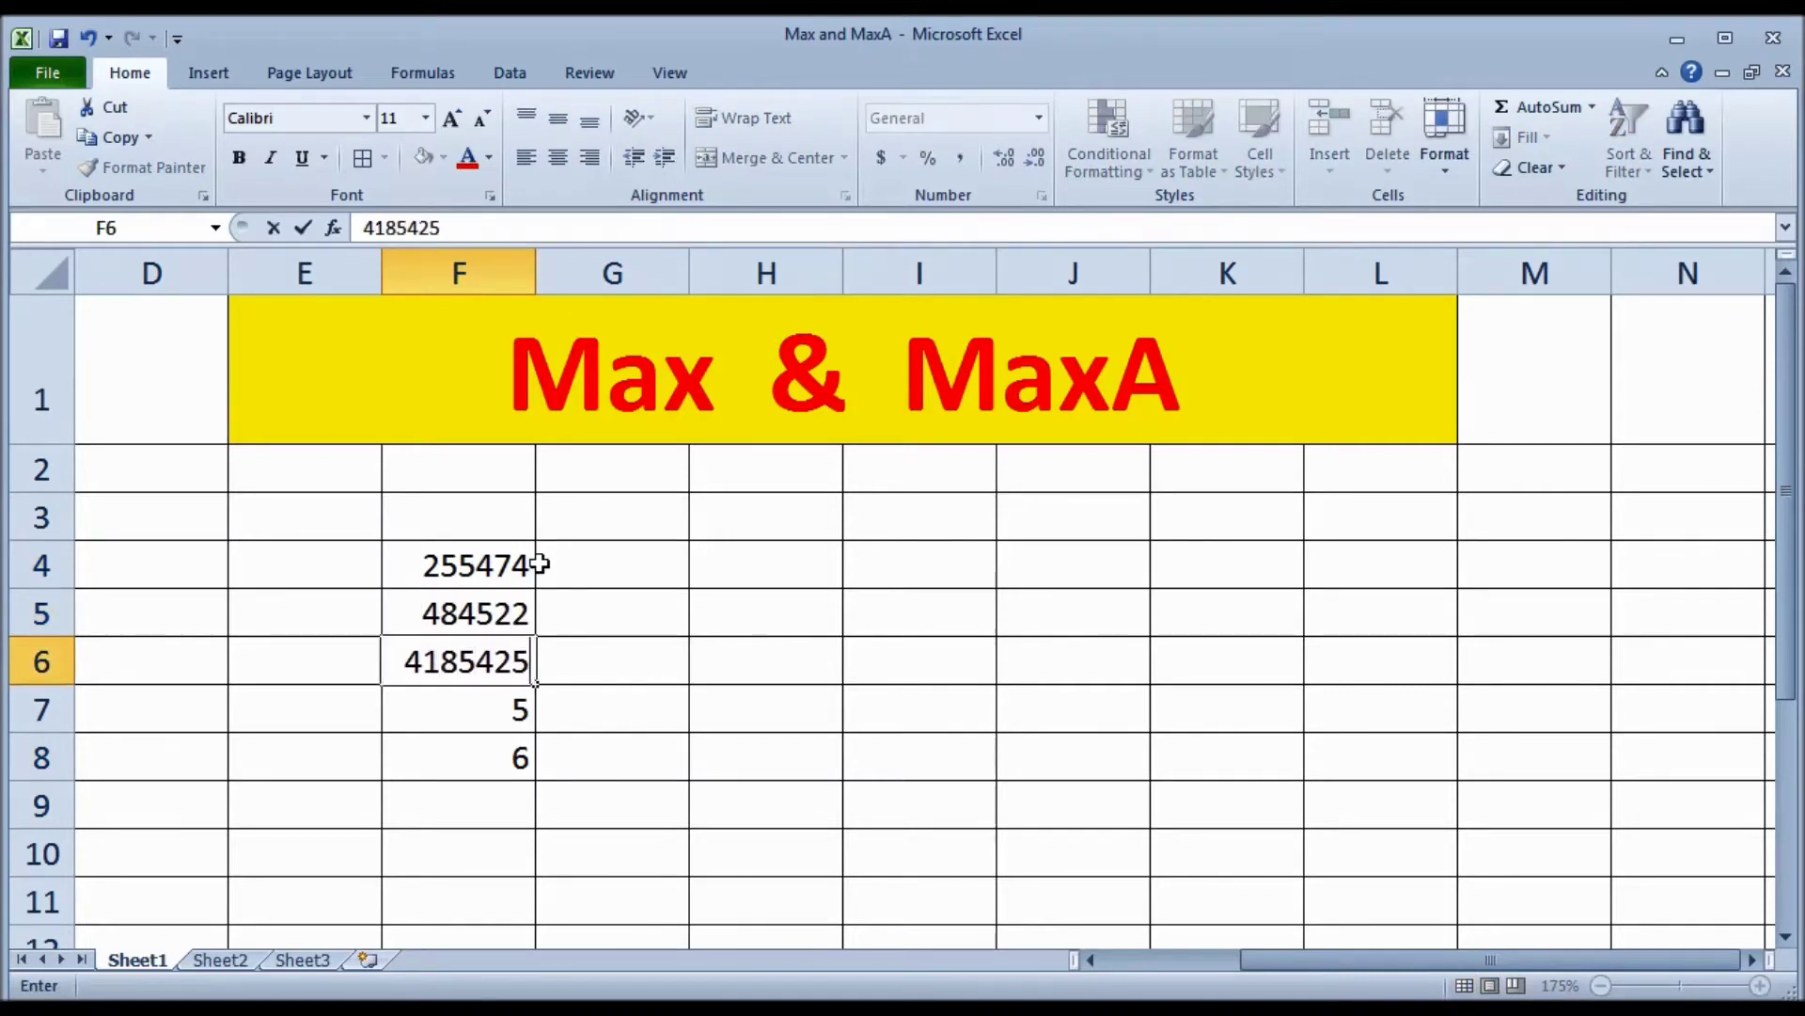
{"action": "key", "text": "Return"}
{"action": "type", "text": "25845"}
{"action": "key", "text": "Return"}
{"action": "type", "text": "45"}
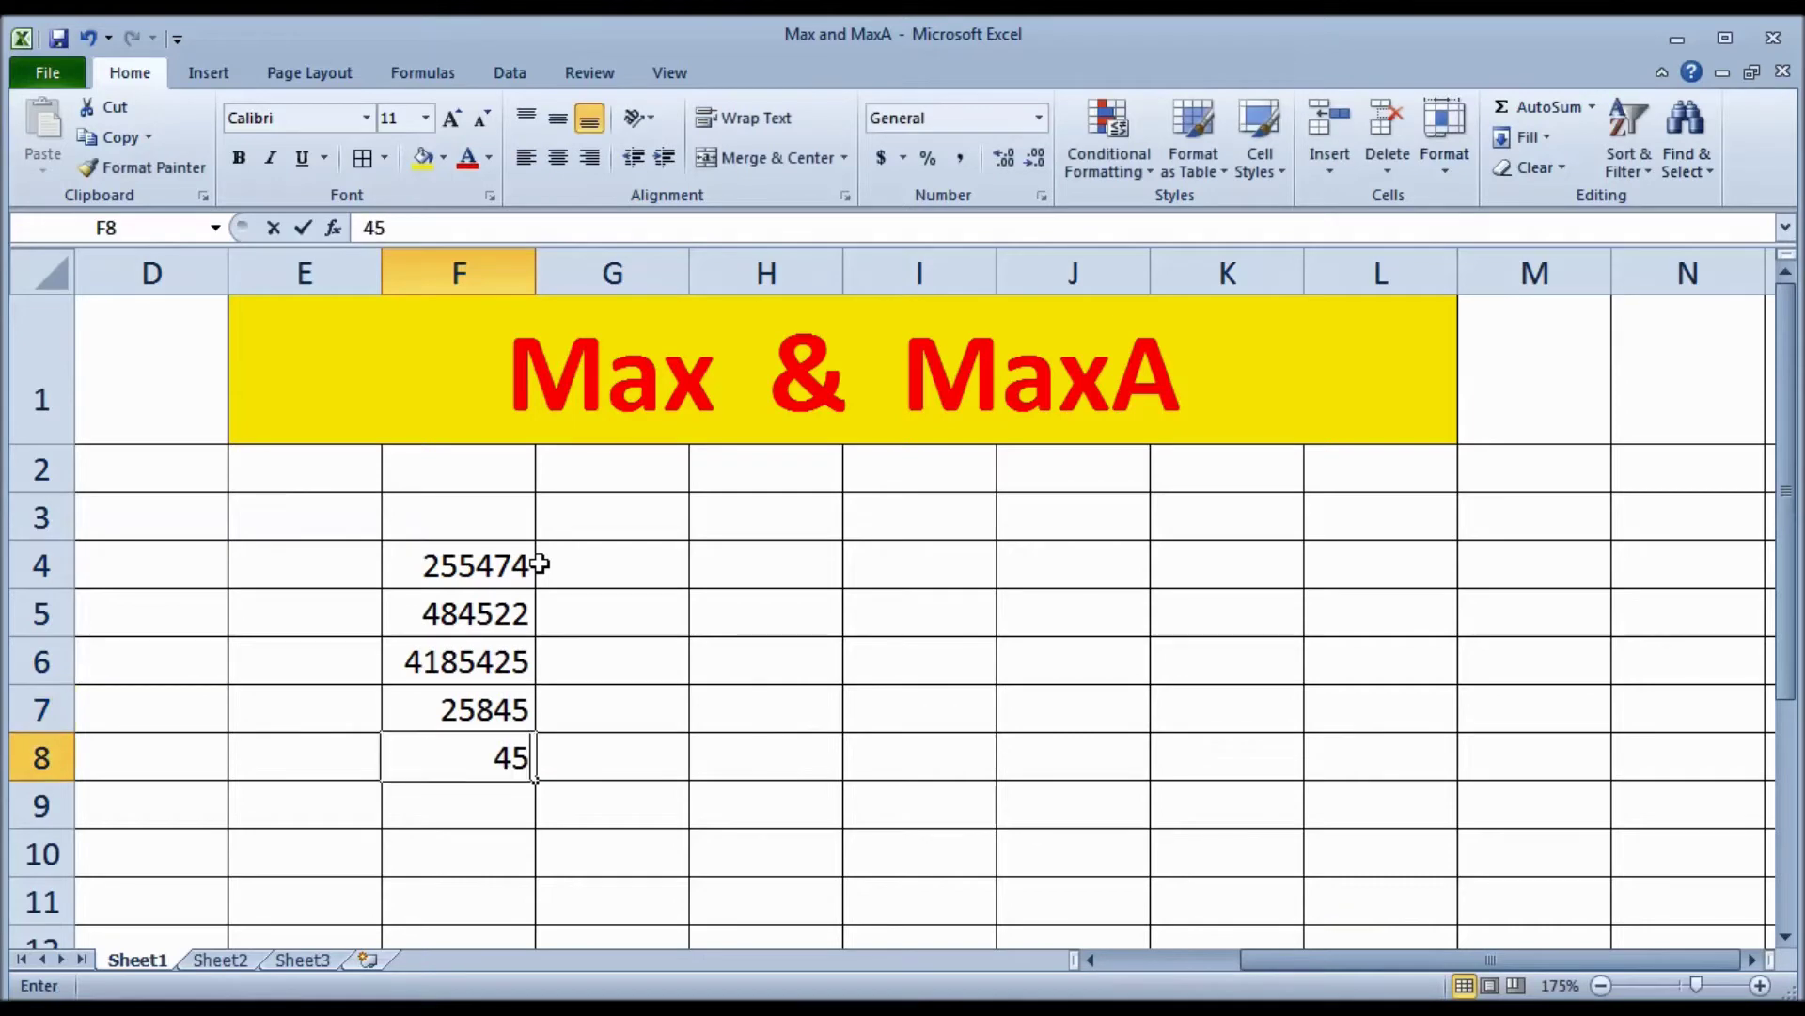
{"action": "type", "text": "854"}
{"action": "left_click", "coordinate": [587, 763]}
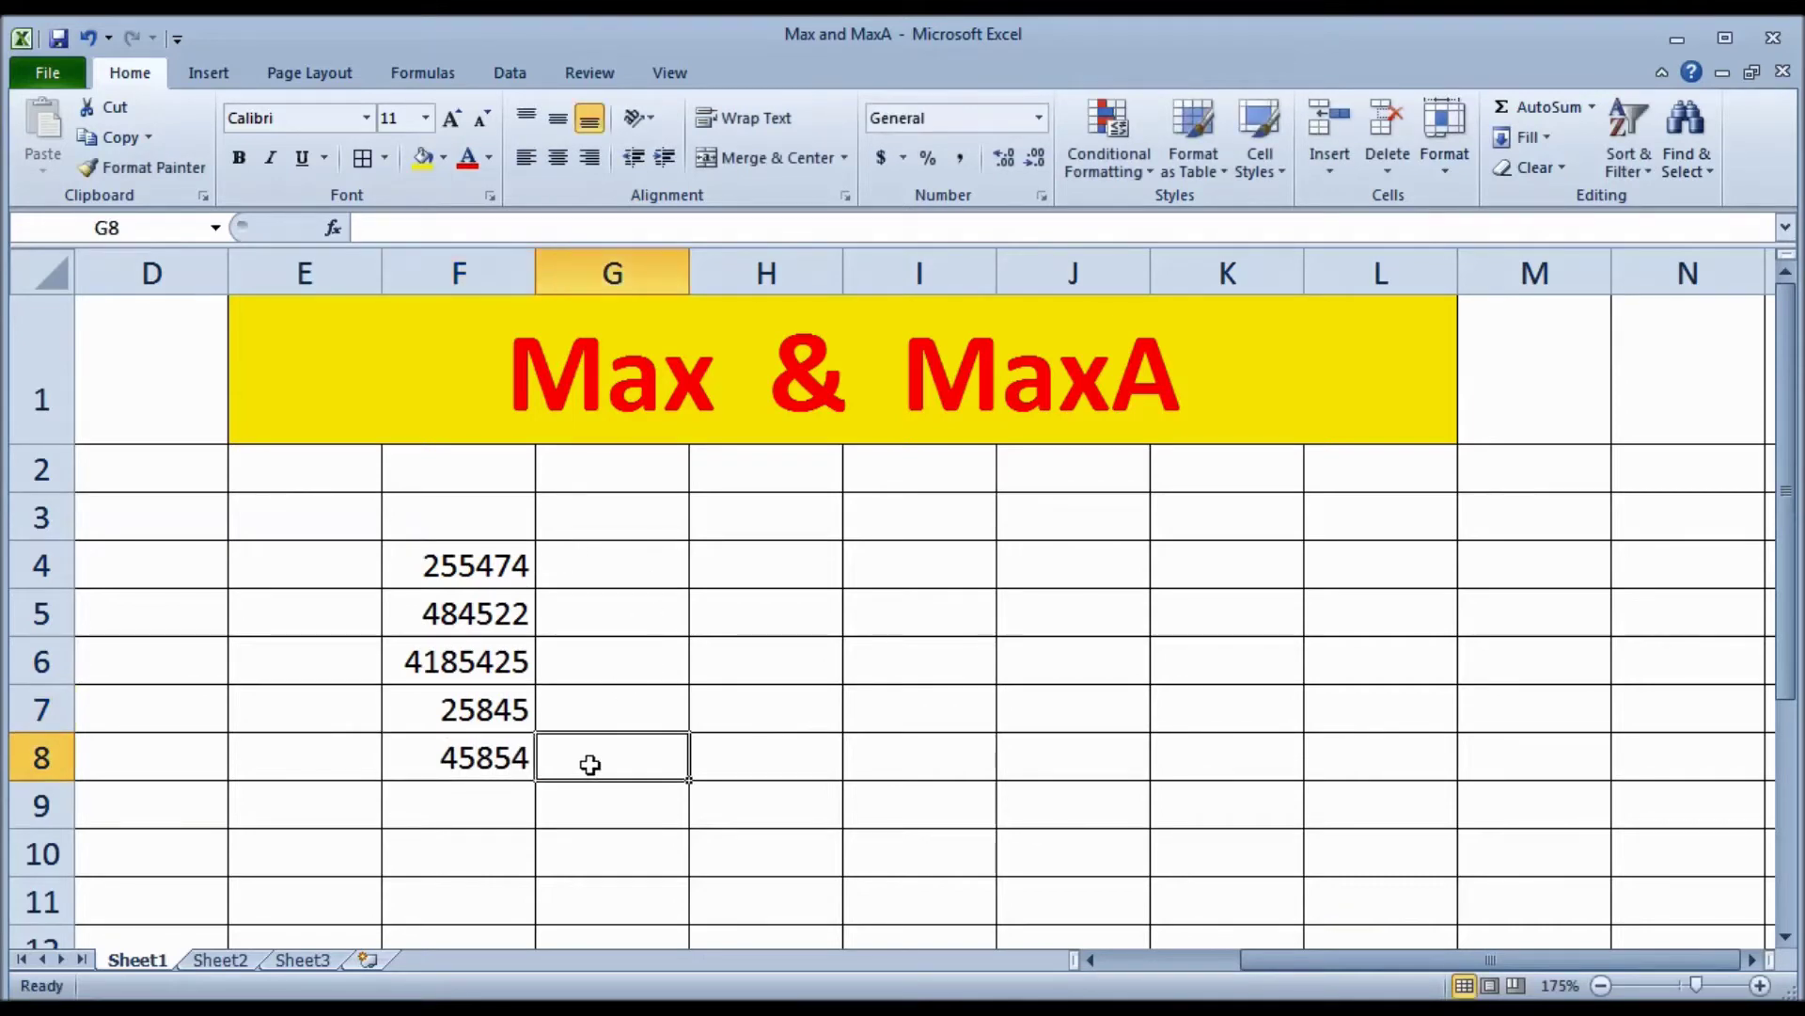
Step: Label cell G6 'Max'
{"action": "left_click", "coordinate": [503, 813]}
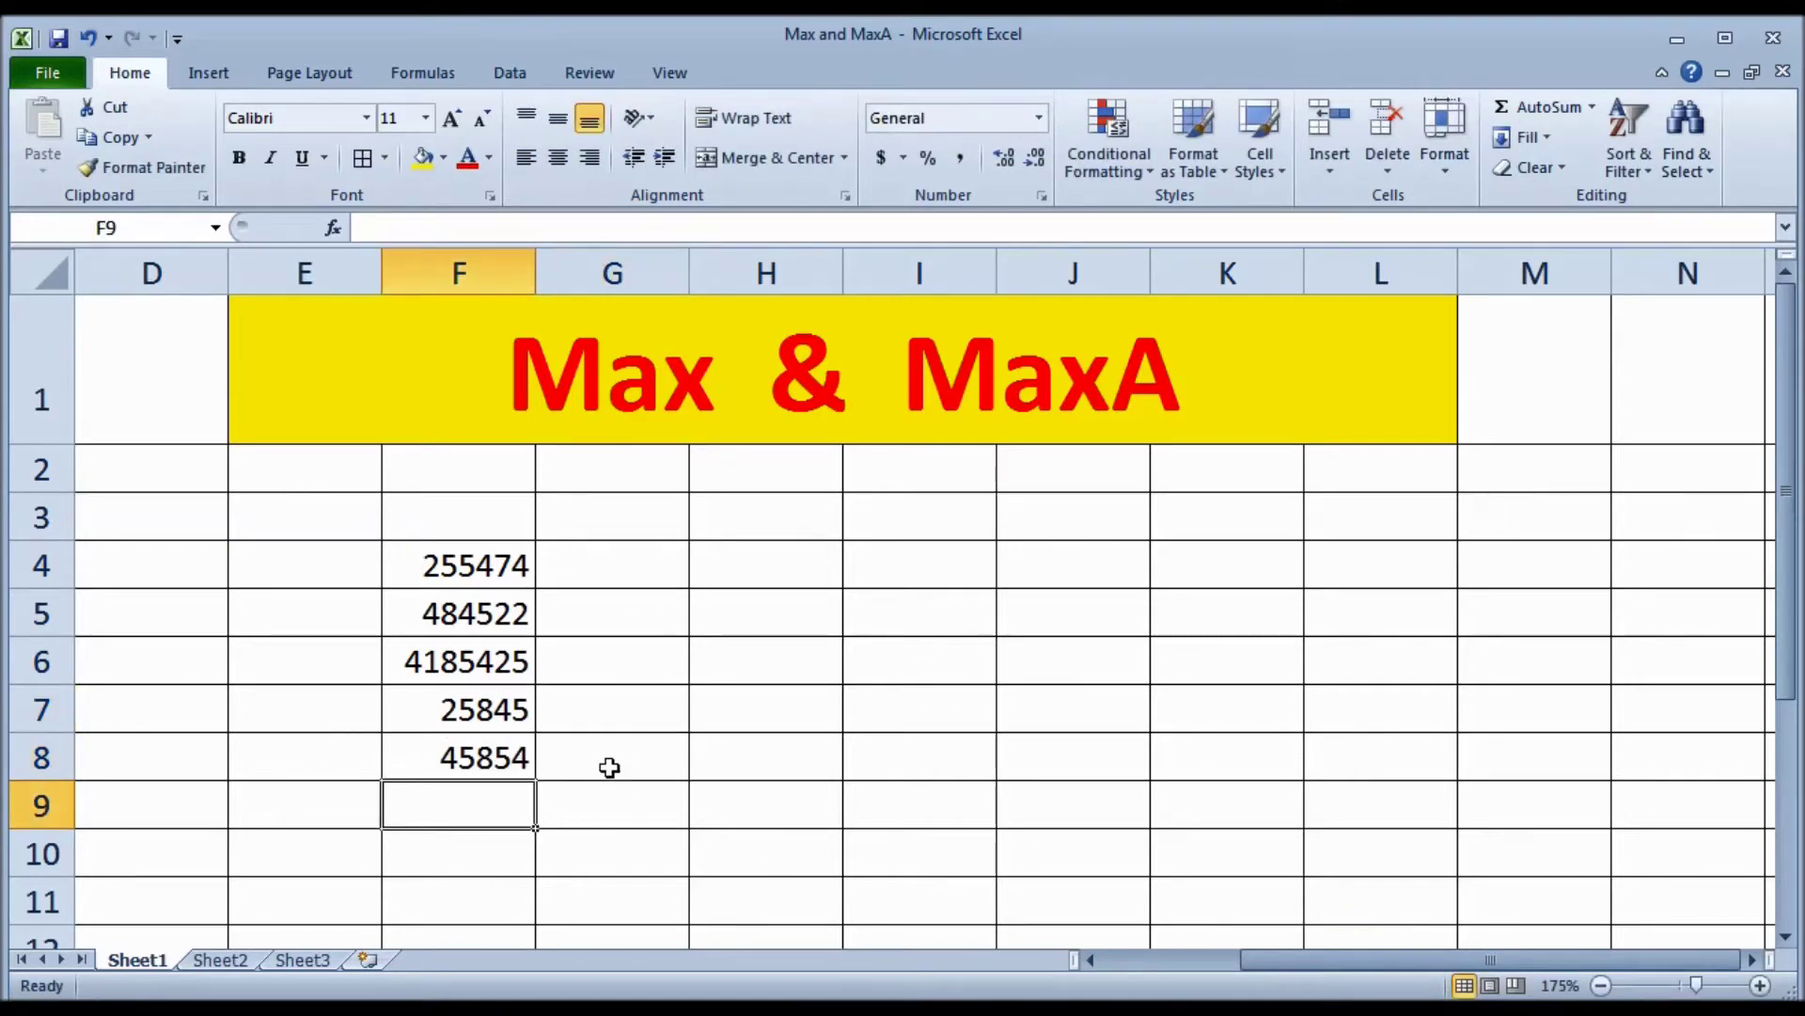
{"action": "left_click", "coordinate": [619, 716]}
{"action": "left_click", "coordinate": [670, 673]}
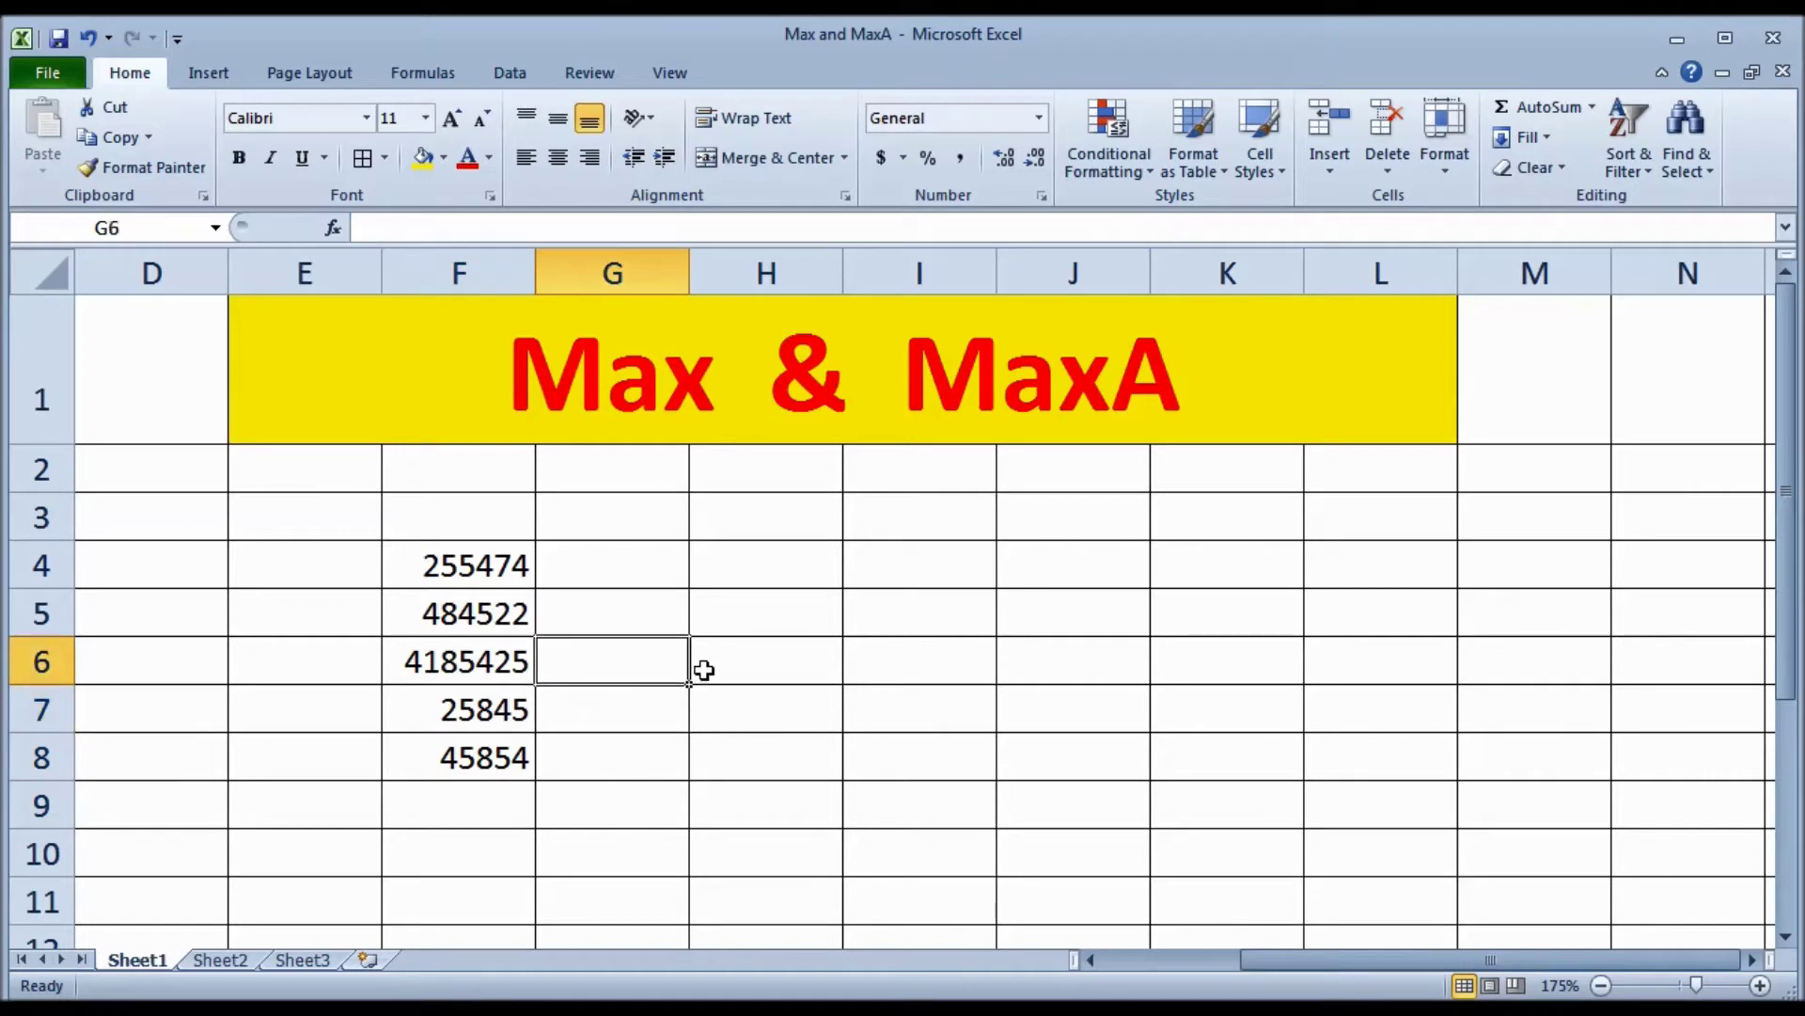
{"action": "type", "text": "Ma"}
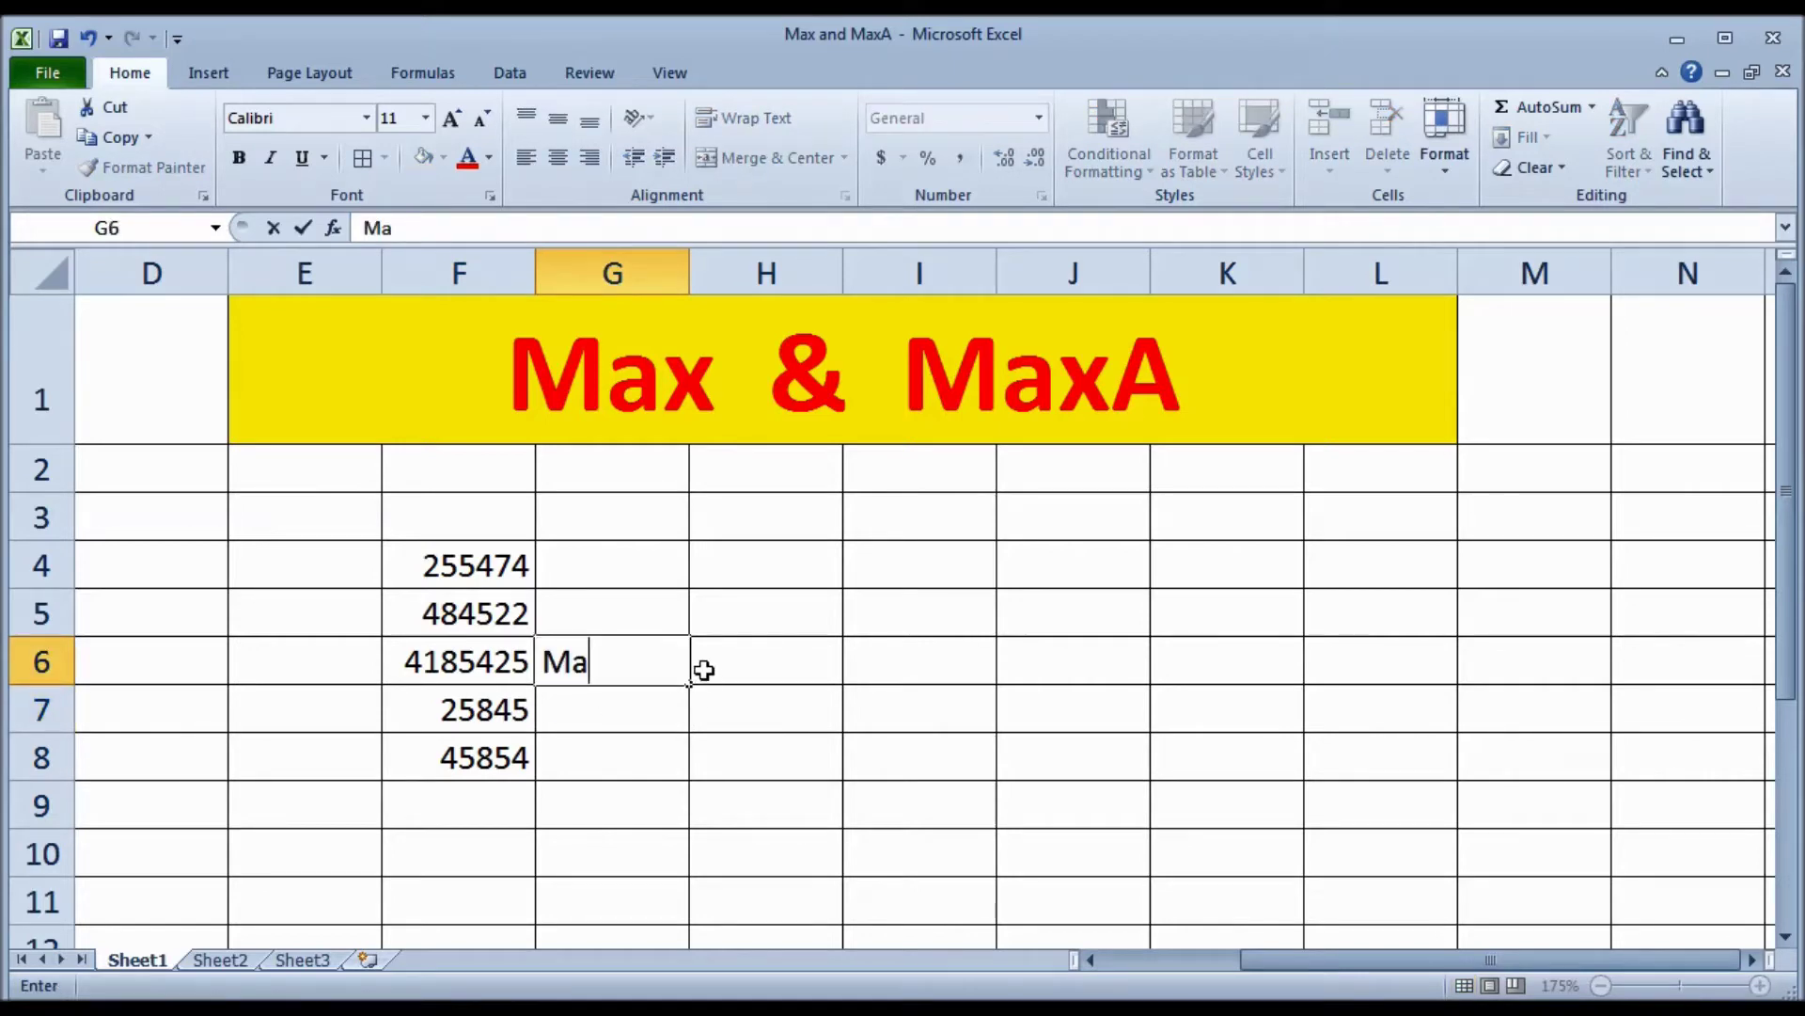
{"action": "type", "text": "x"}
{"action": "key", "text": "Return"}
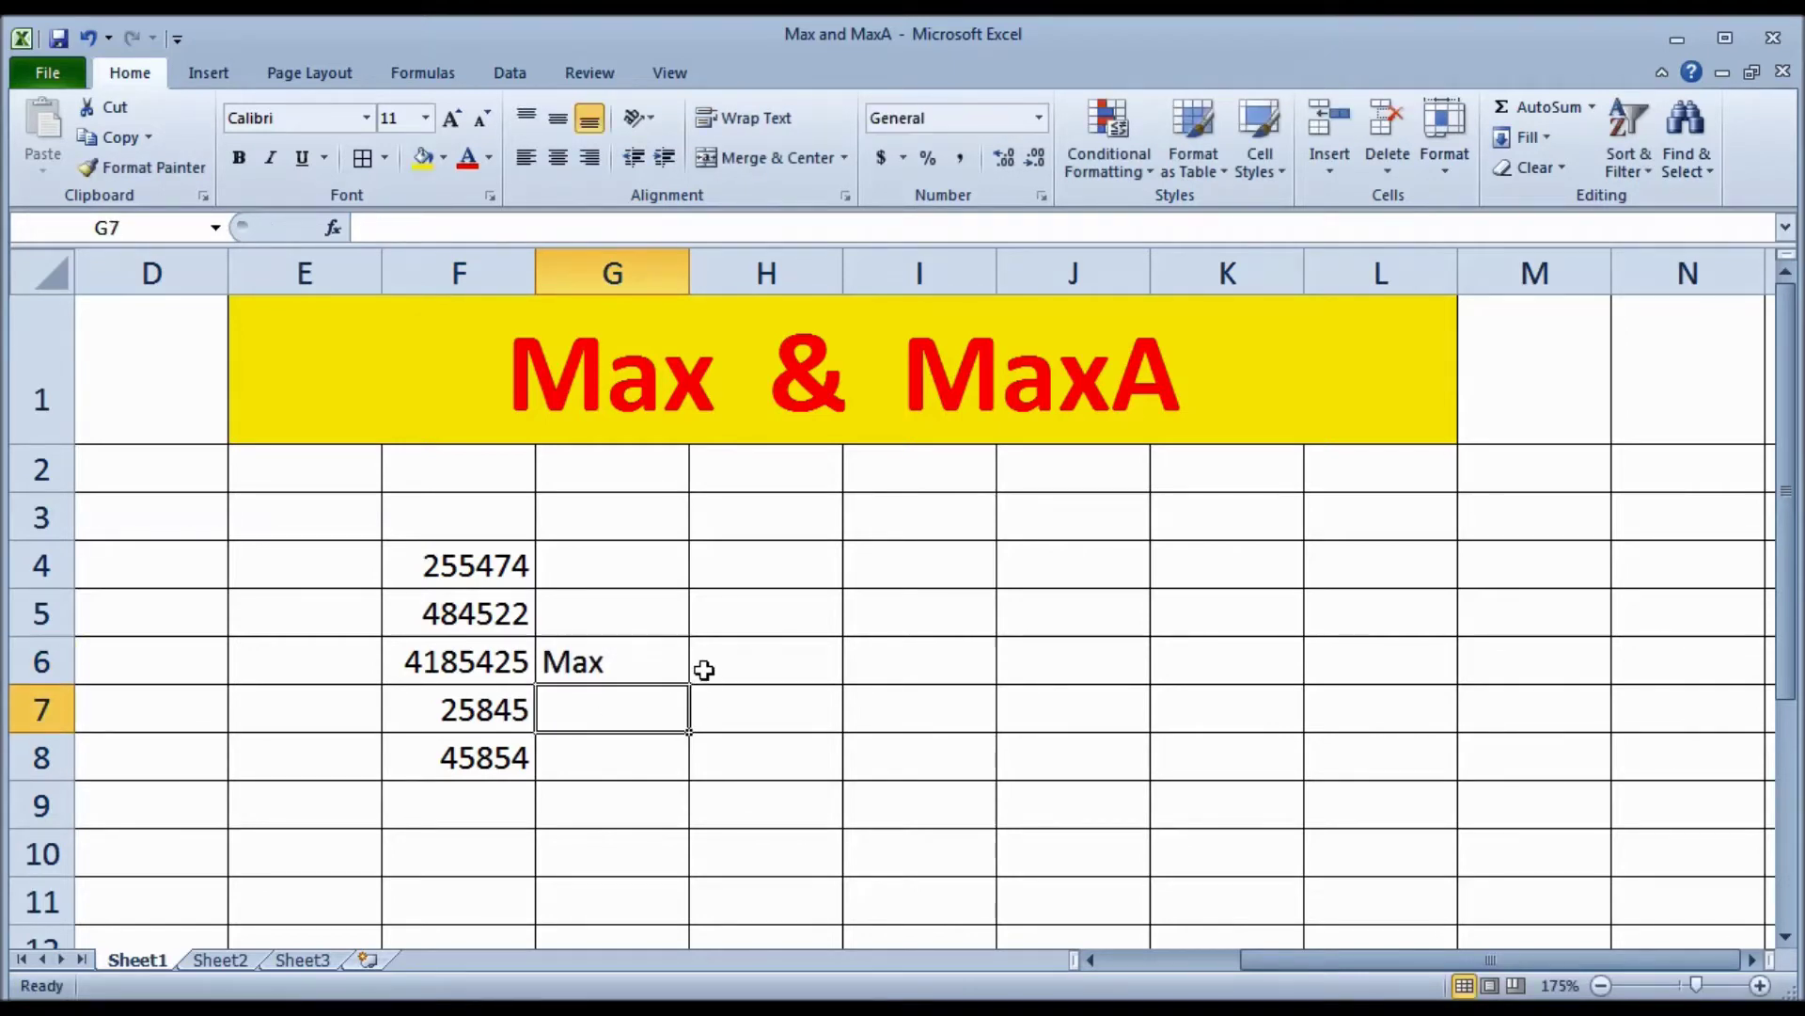
Step: Add a 'Maxa' label in H6, then delete it again
{"action": "key", "text": "Up"}
{"action": "key", "text": "Right"}
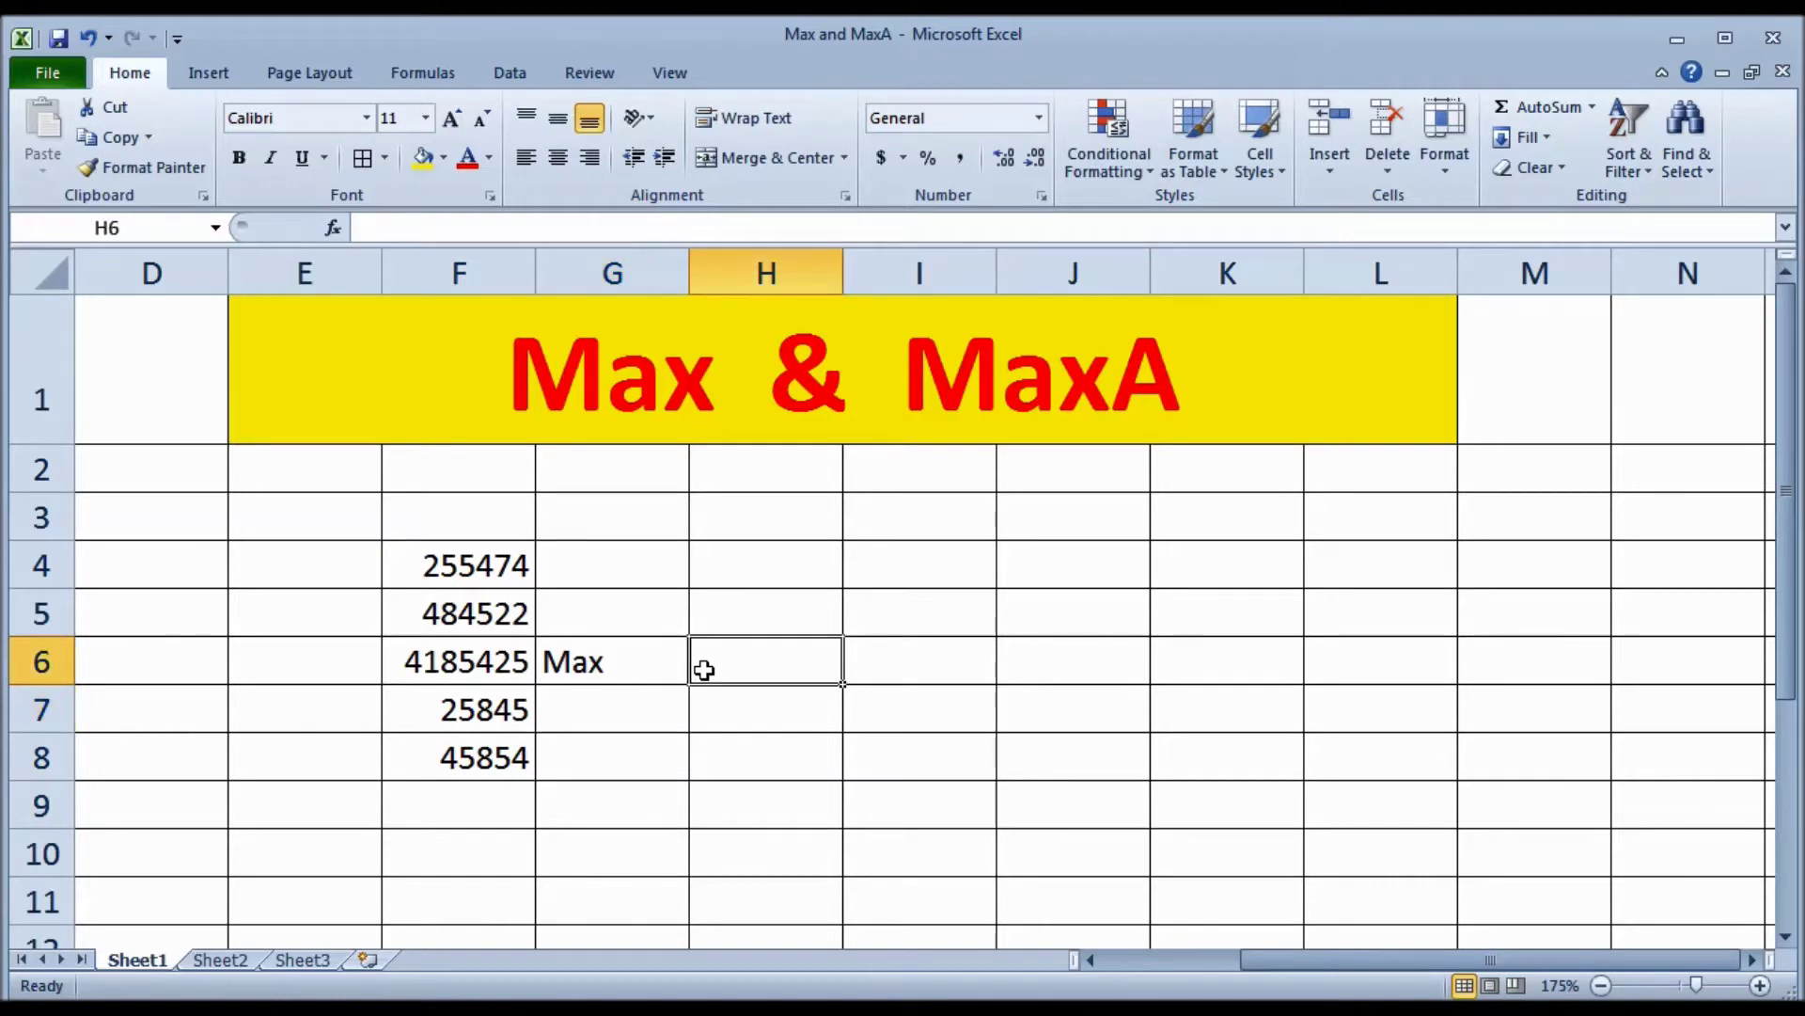
{"action": "type", "text": "Maxa"}
{"action": "key", "text": "Return"}
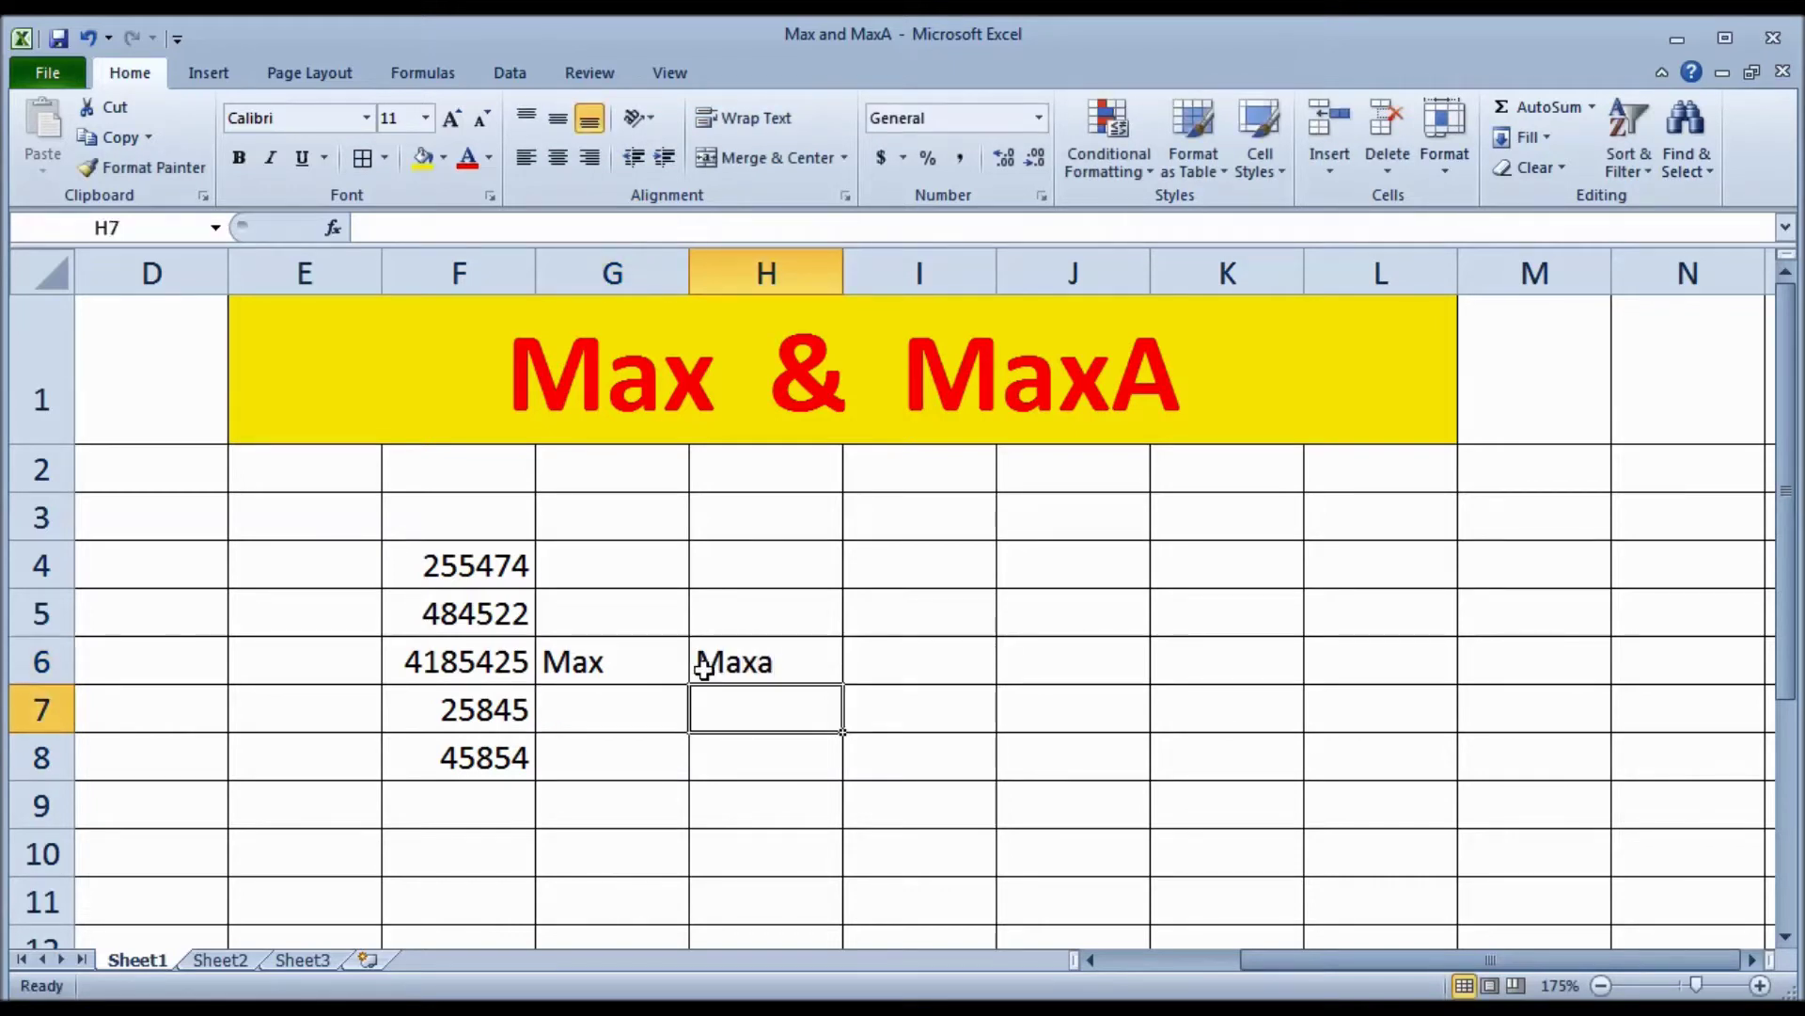
{"action": "key", "text": "Up"}
{"action": "key", "text": "Delete"}
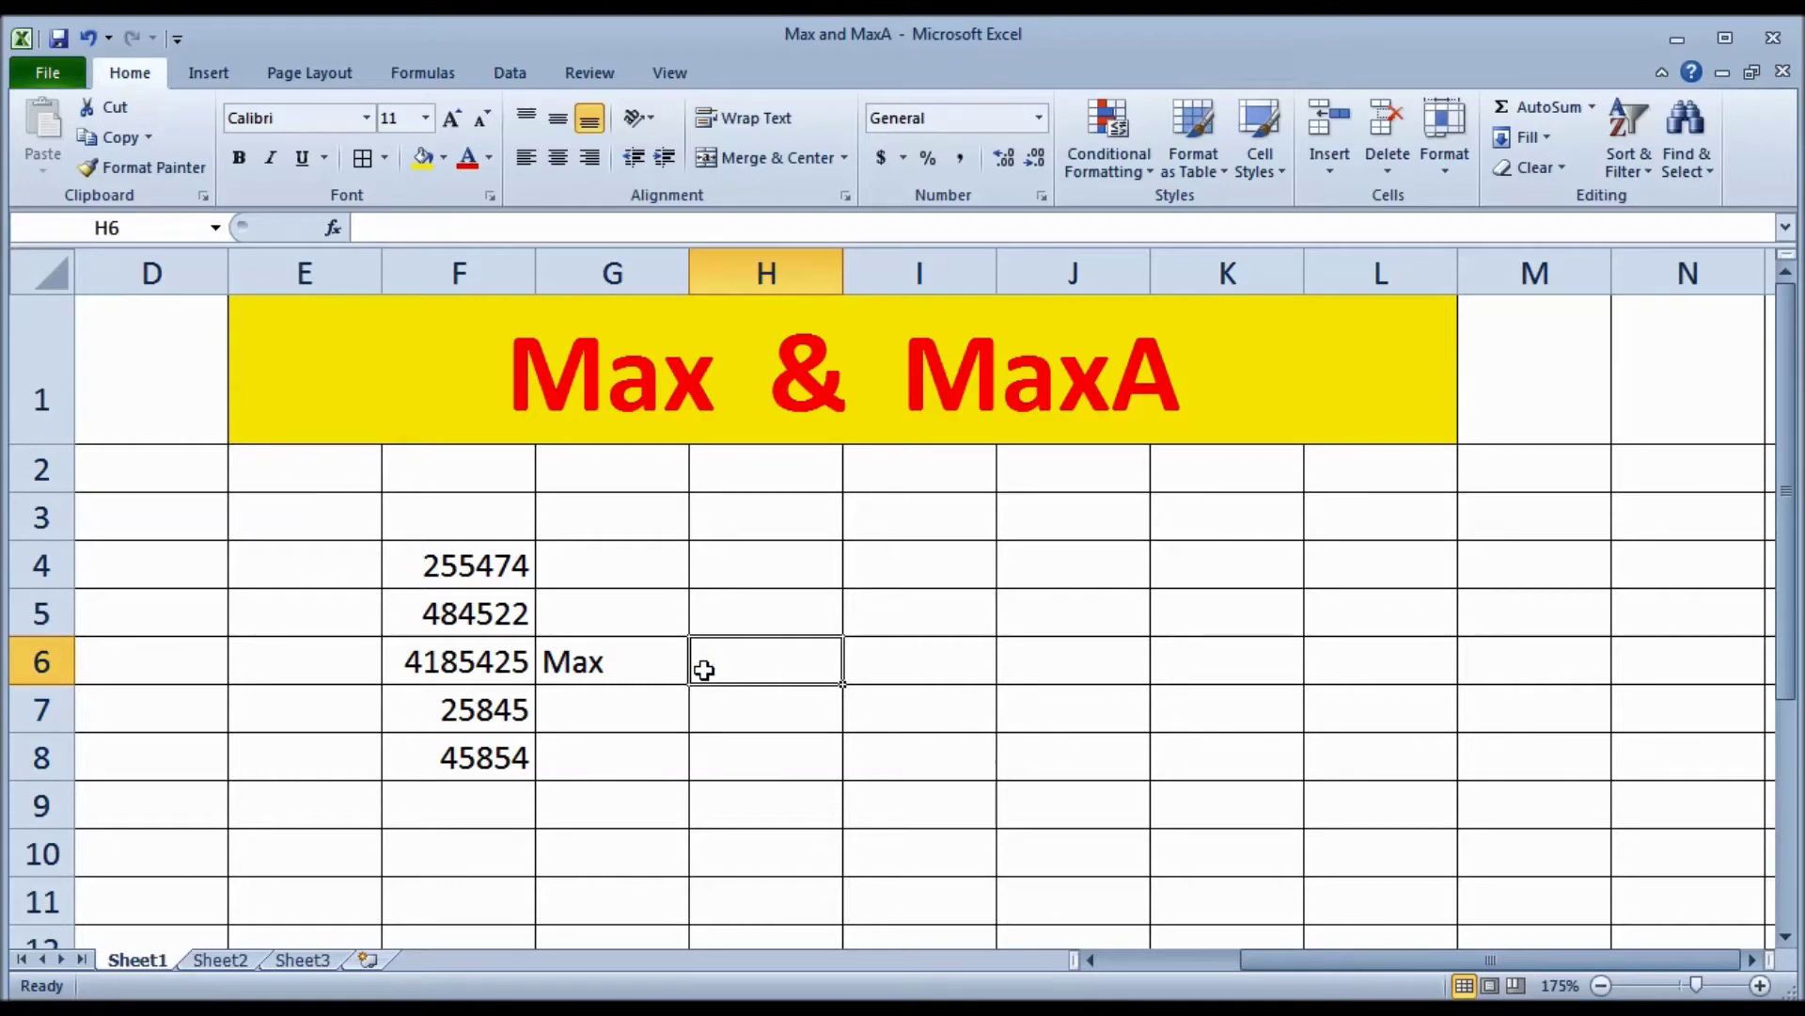
Step: Enter =MAX(F4:F8) in G7, returning 4185425
{"action": "key", "text": "Left"}
{"action": "key", "text": "Down"}
{"action": "type", "text": "=ma"}
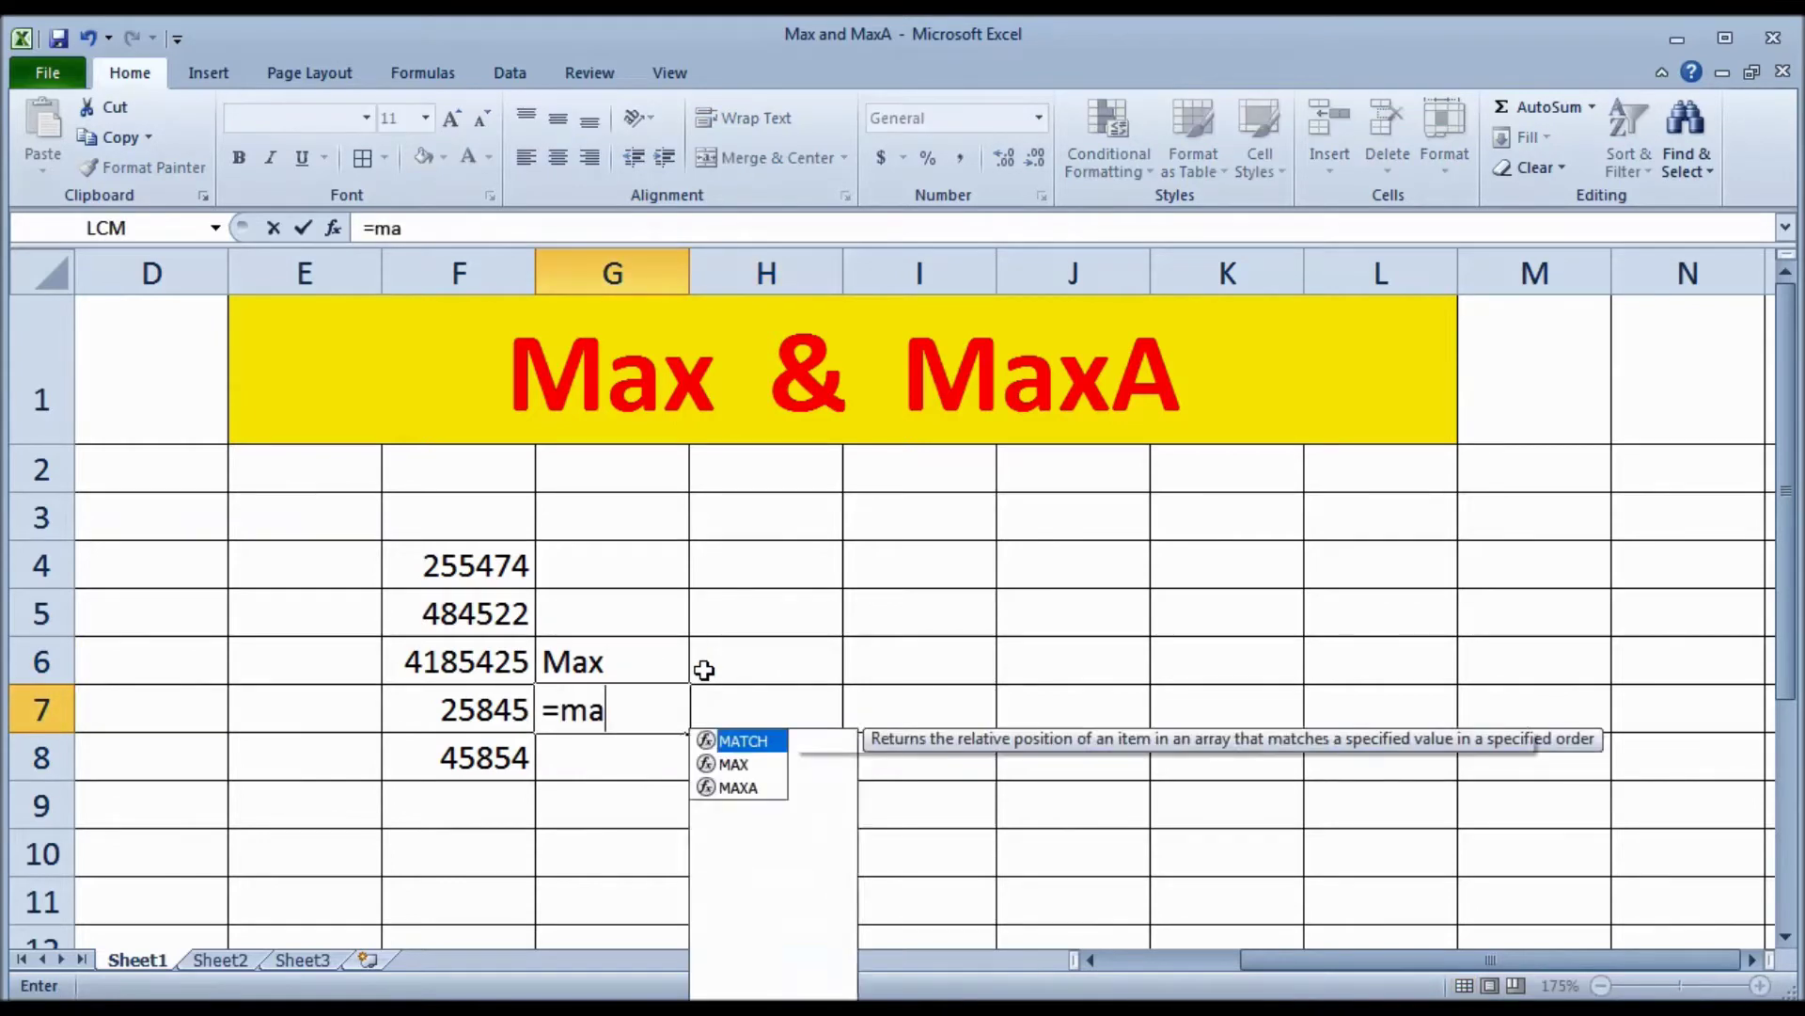
{"action": "type", "text": "x("}
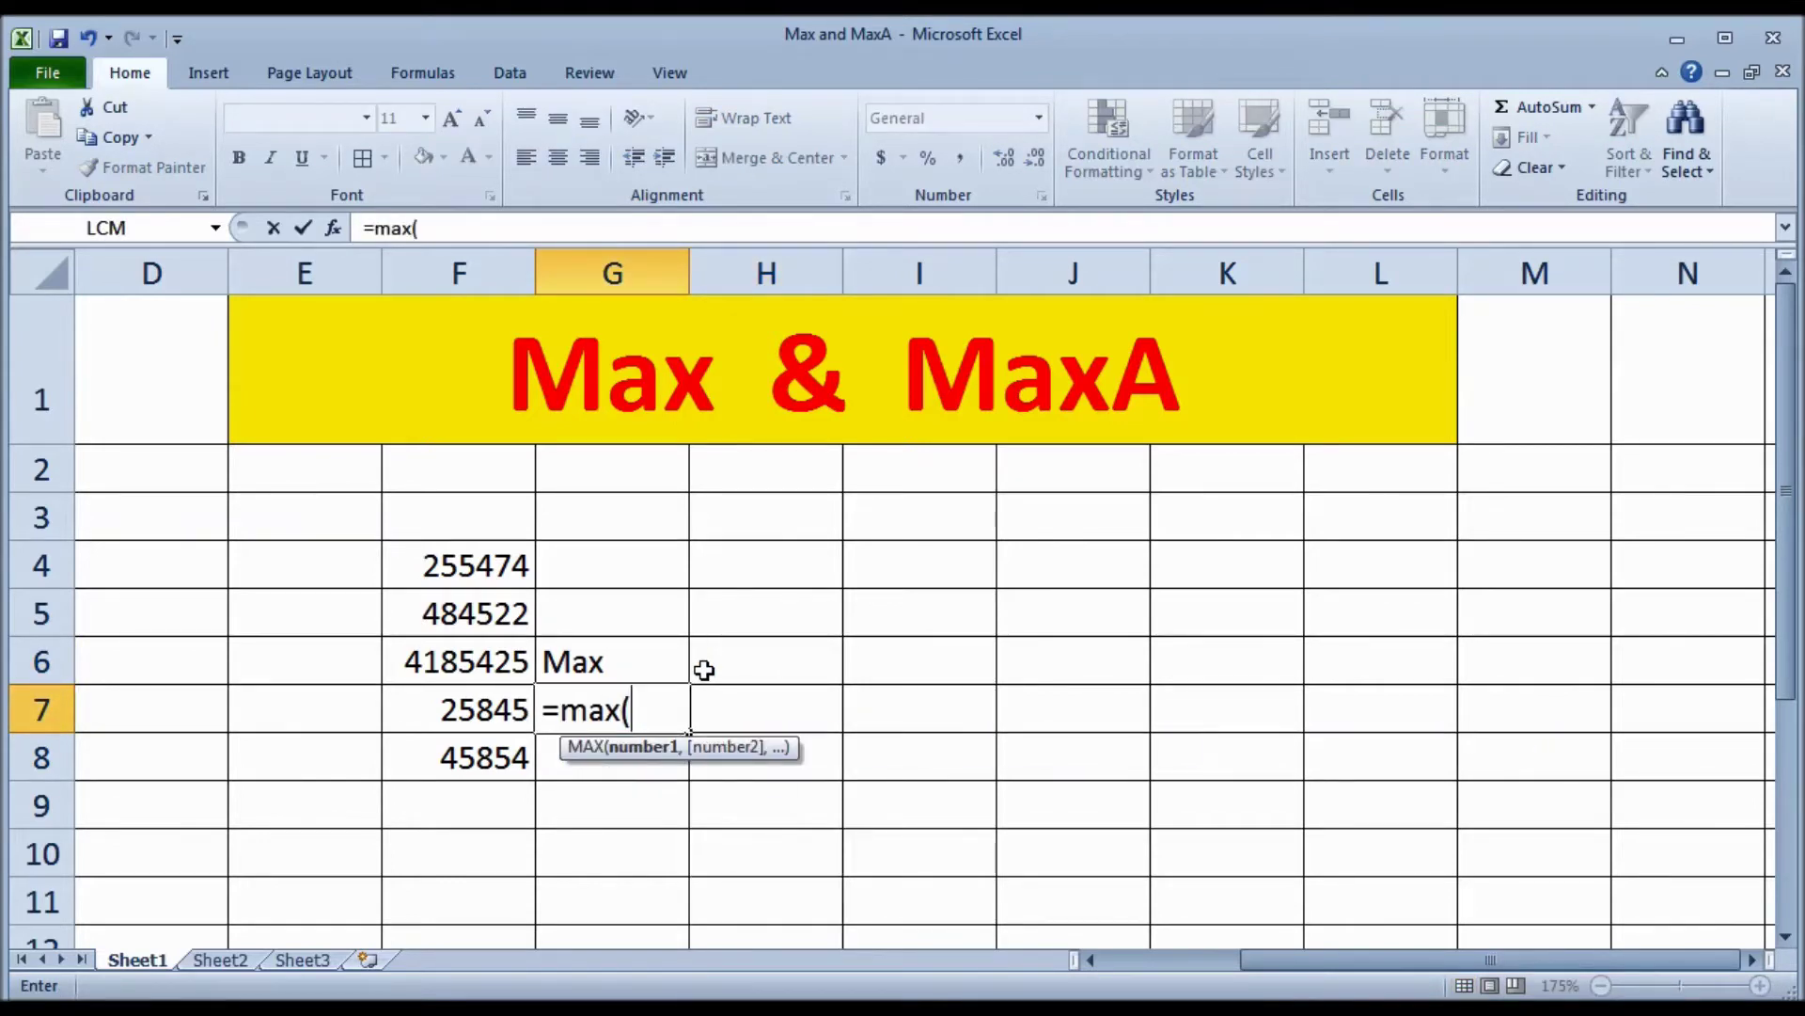
{"action": "left_click_drag", "start_coordinate": [458, 564], "coordinate": [465, 753]}
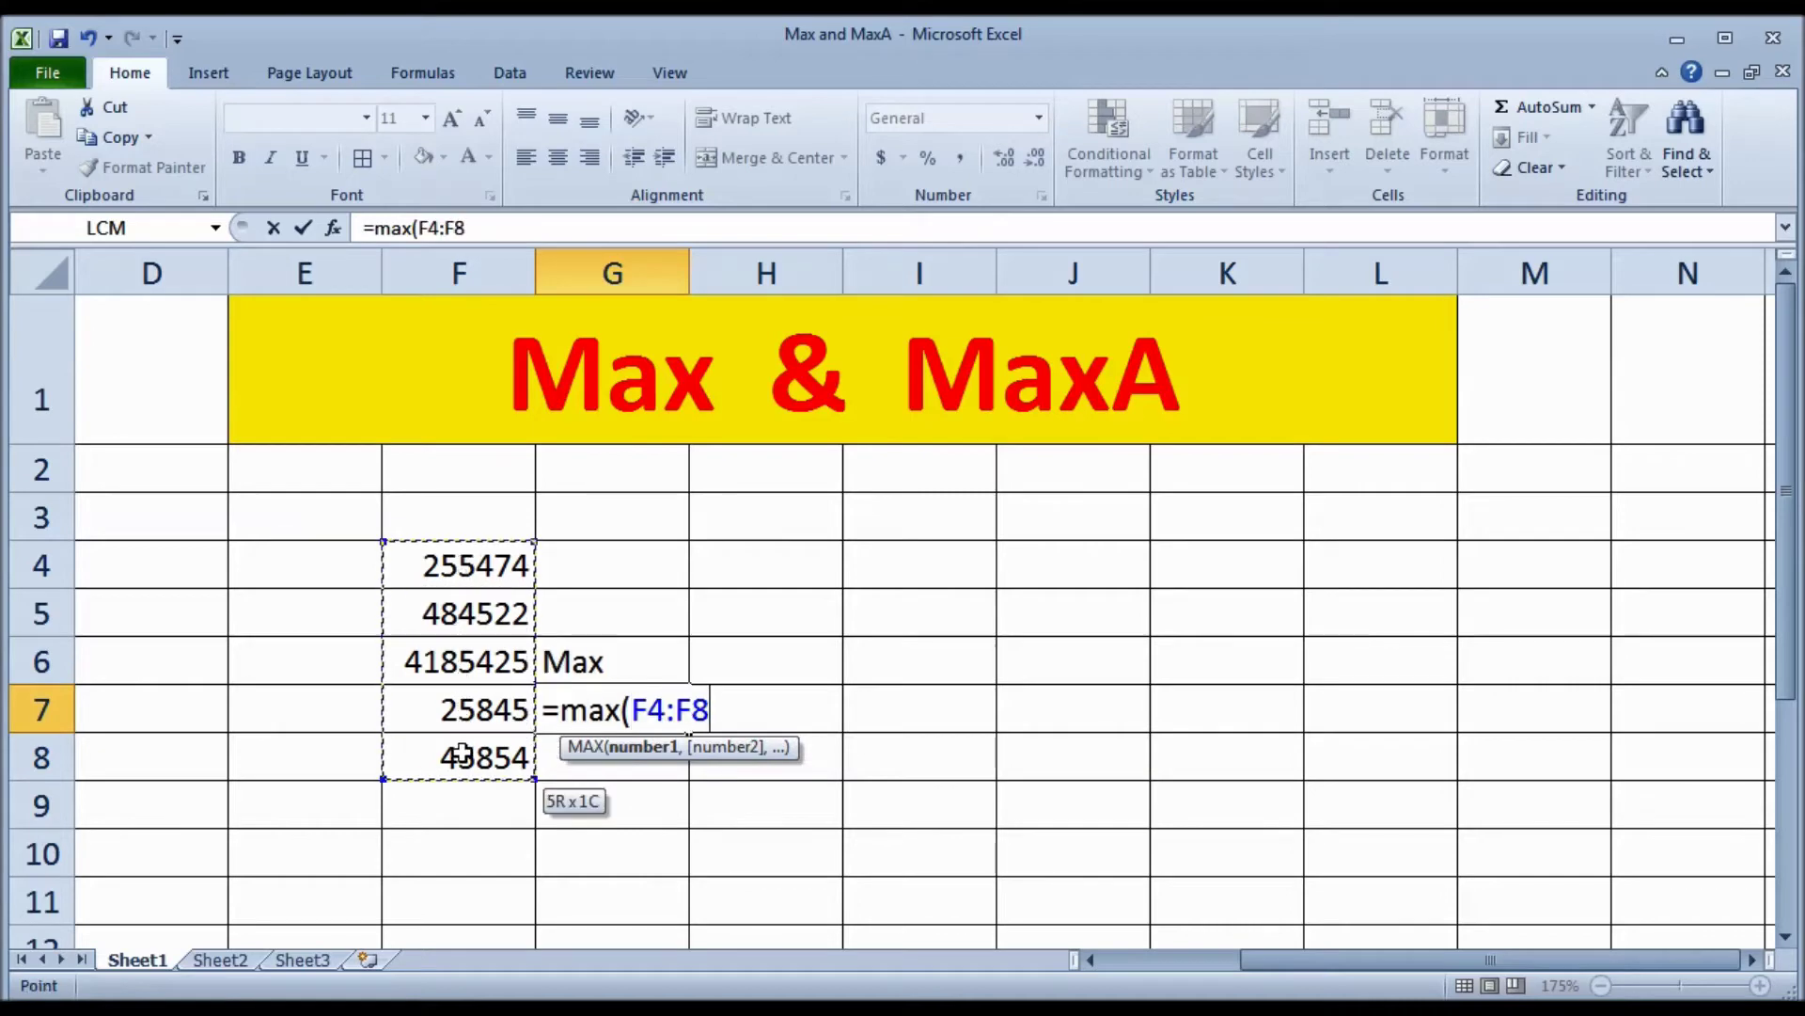
{"action": "type", "text": ")"}
{"action": "key", "text": "Return"}
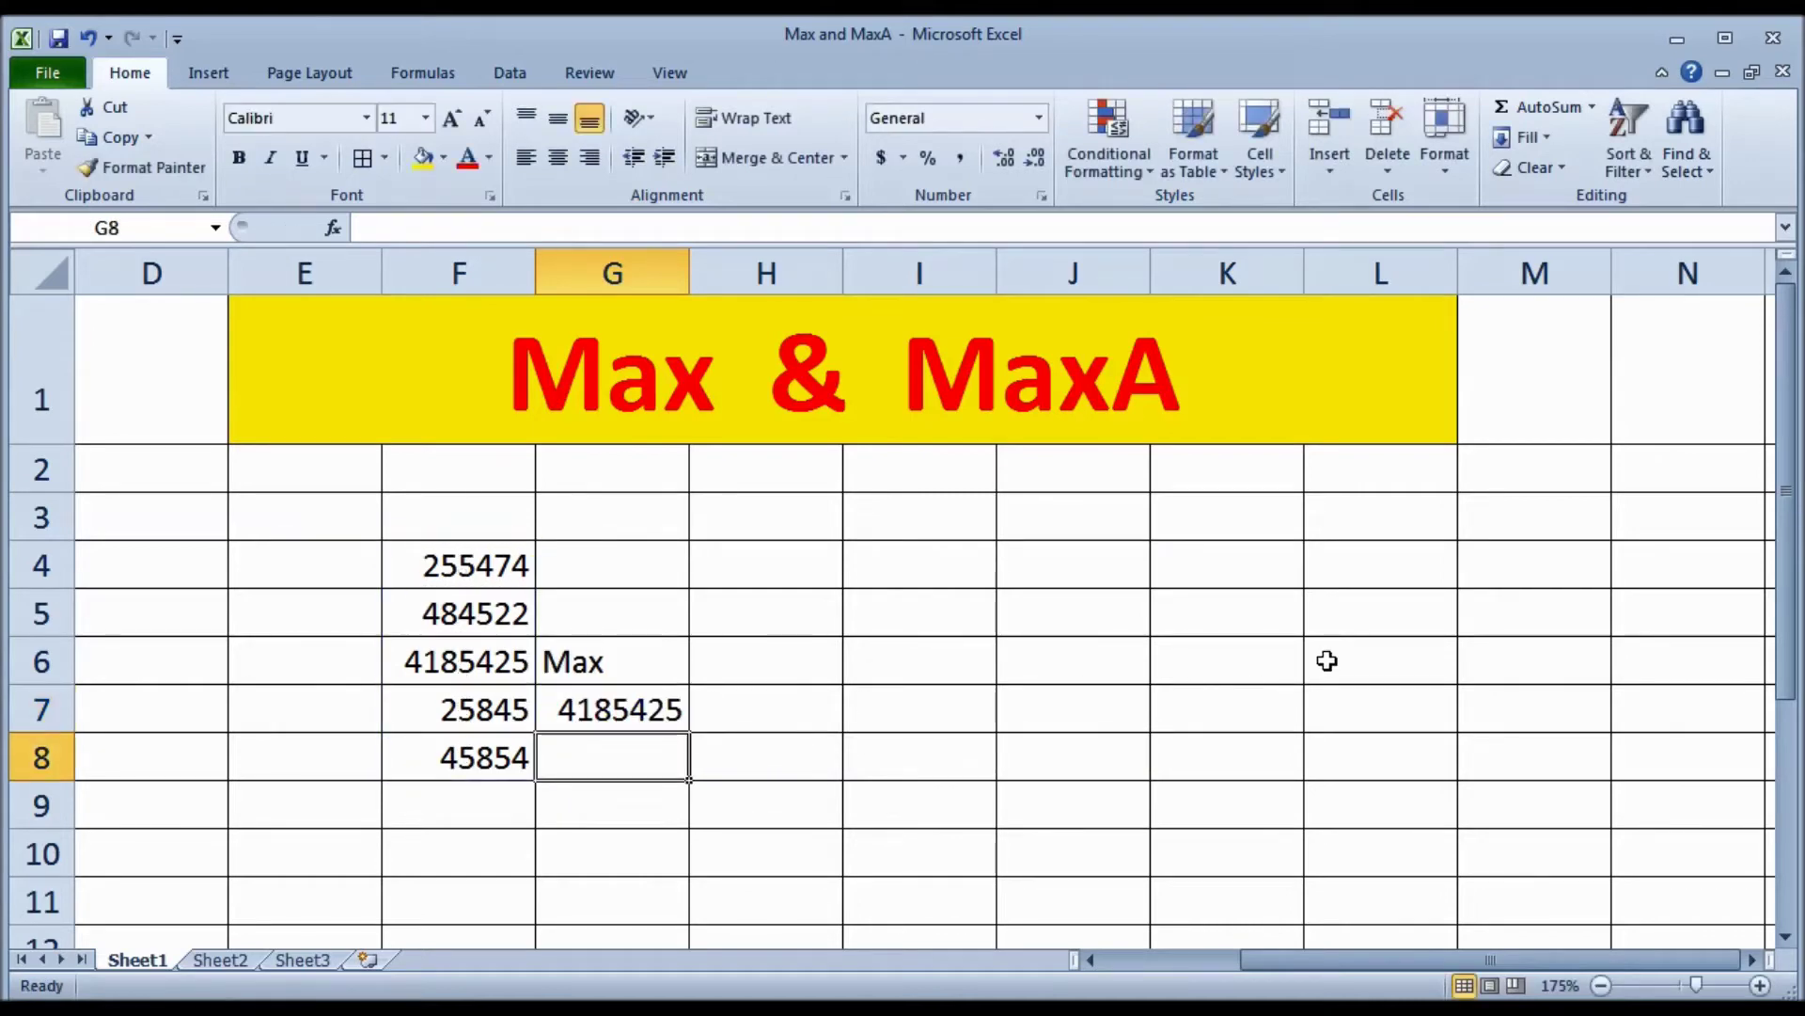
Step: Check G7's formula against the largest value in F6, then delete the formula
{"action": "left_click", "coordinate": [625, 716]}
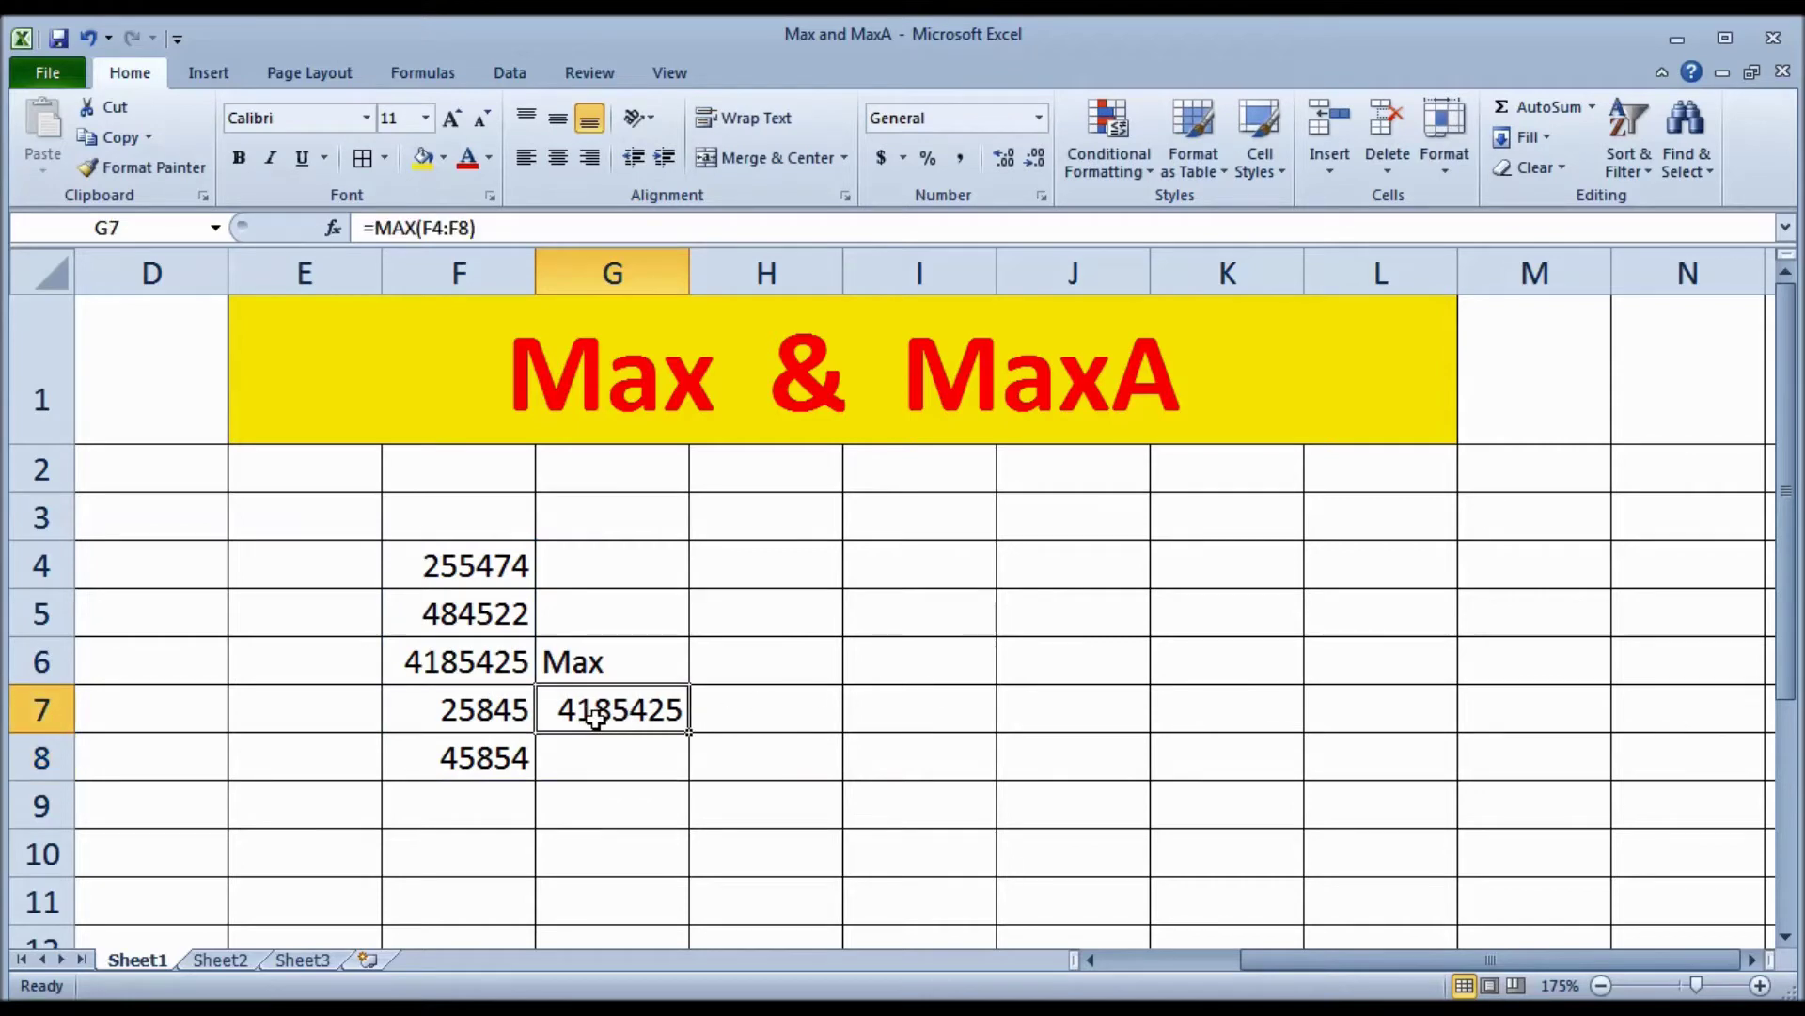
{"action": "double_click", "coordinate": [595, 717]}
{"action": "key", "text": "Escape"}
{"action": "left_click", "coordinate": [465, 666]}
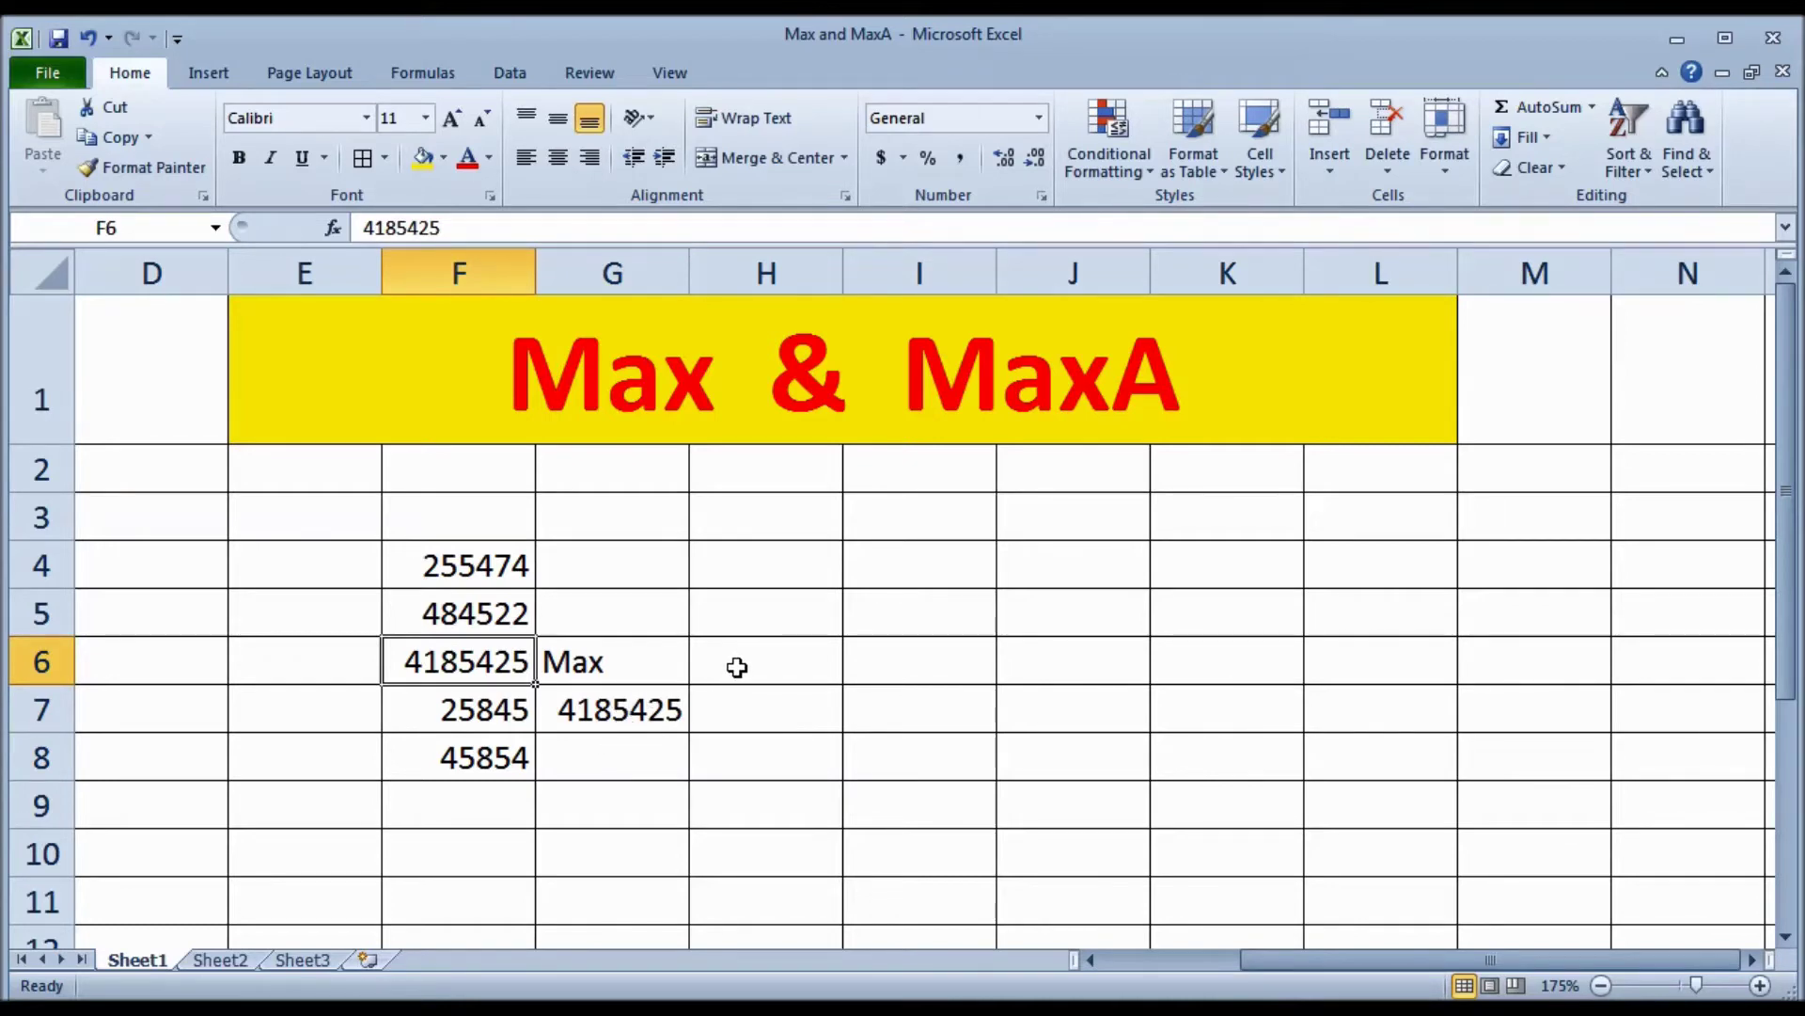
{"action": "left_click", "coordinate": [480, 797]}
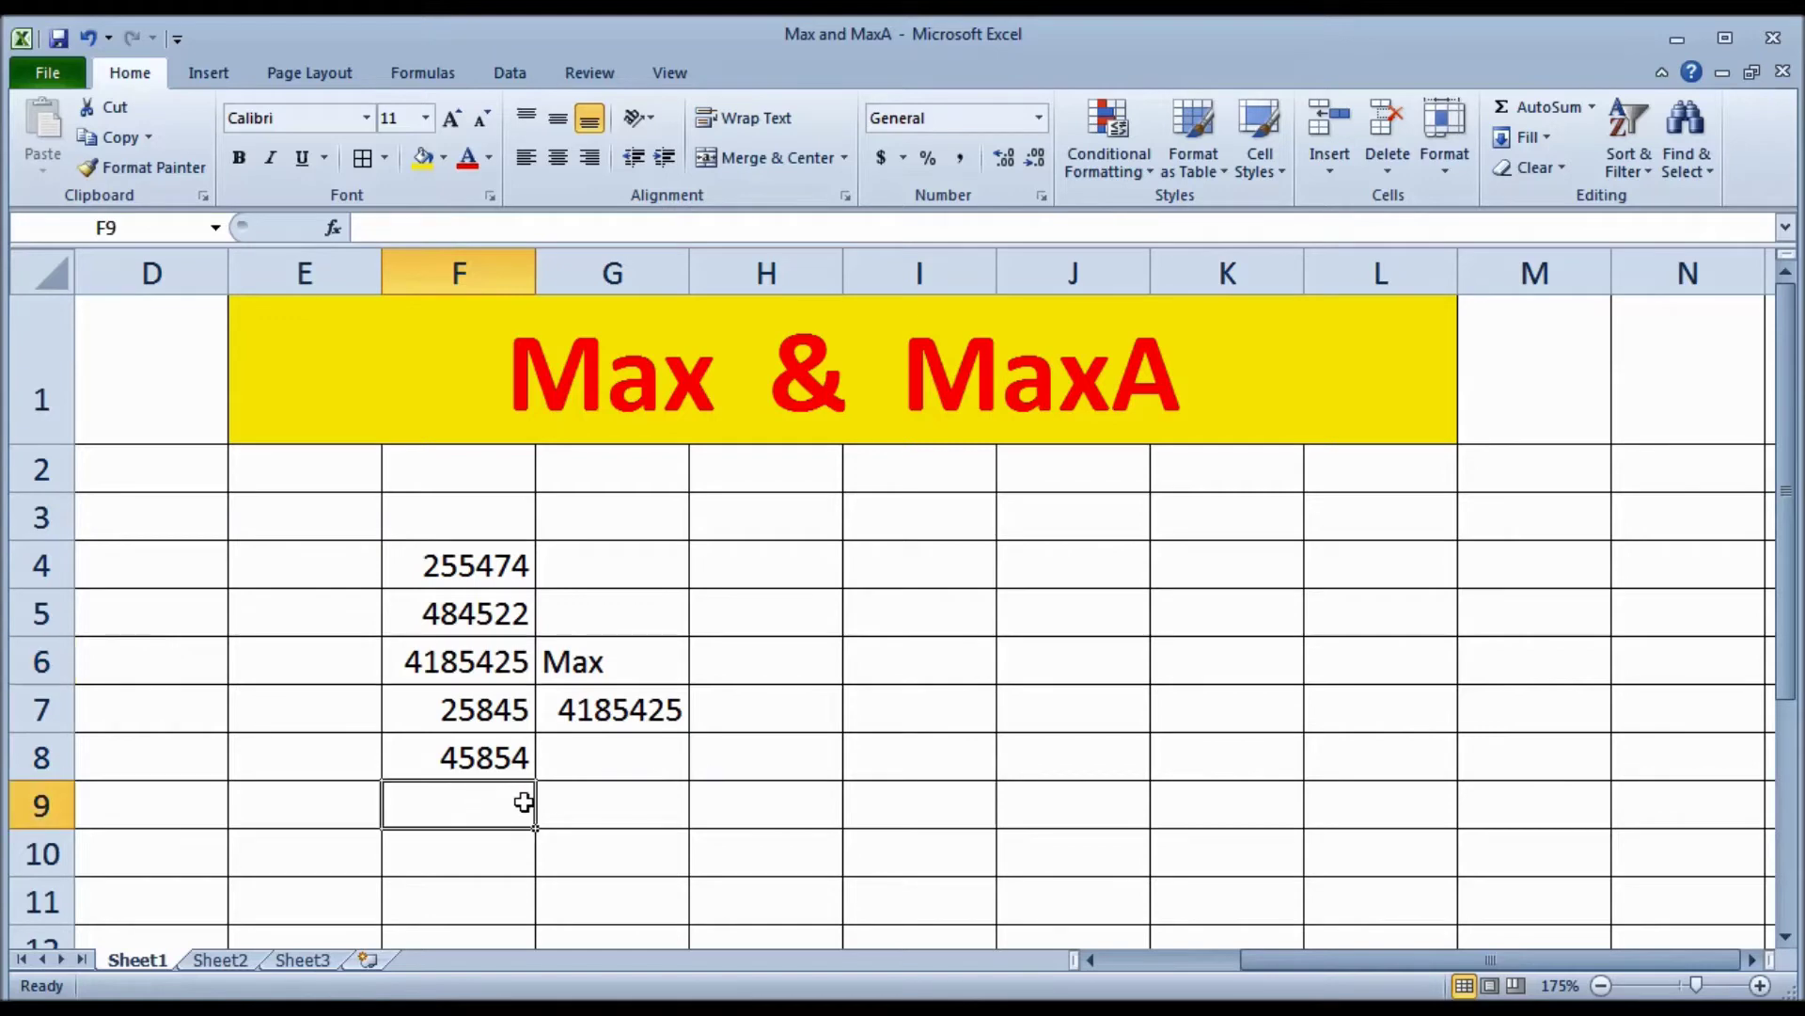
{"action": "left_click", "coordinate": [625, 709]}
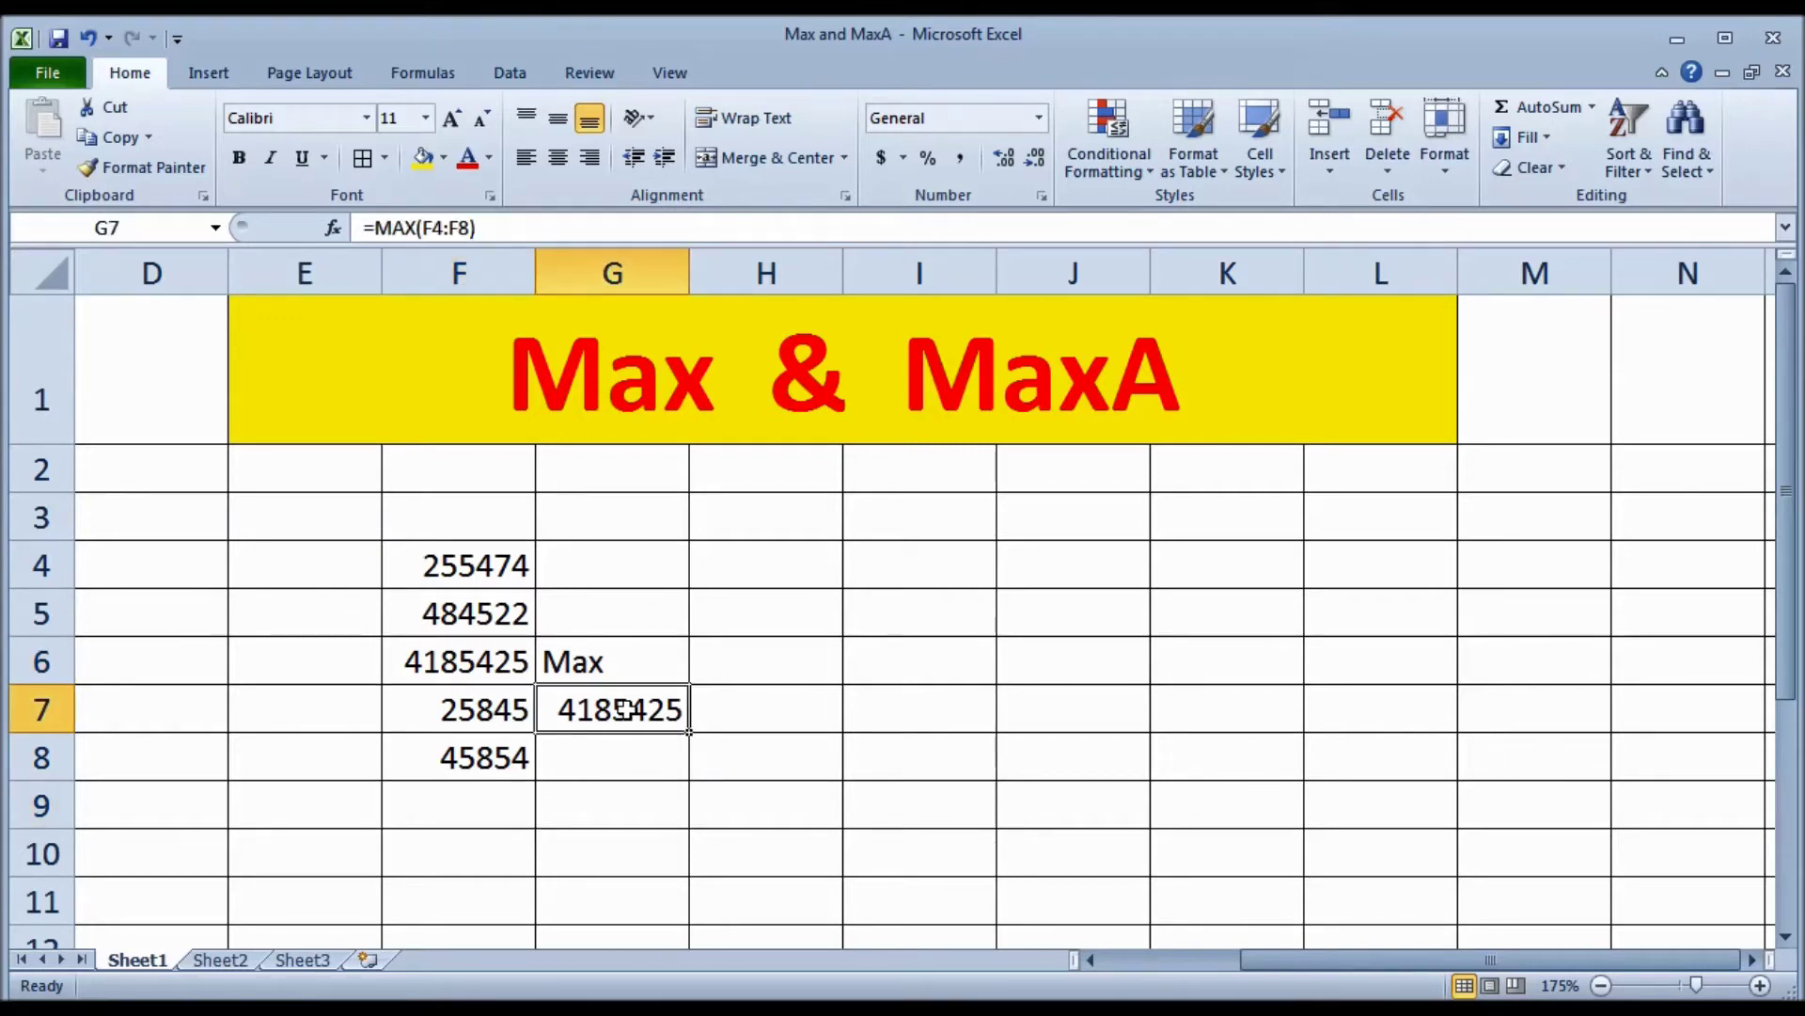
{"action": "key", "text": "Delete"}
{"action": "left_click", "coordinate": [472, 804]}
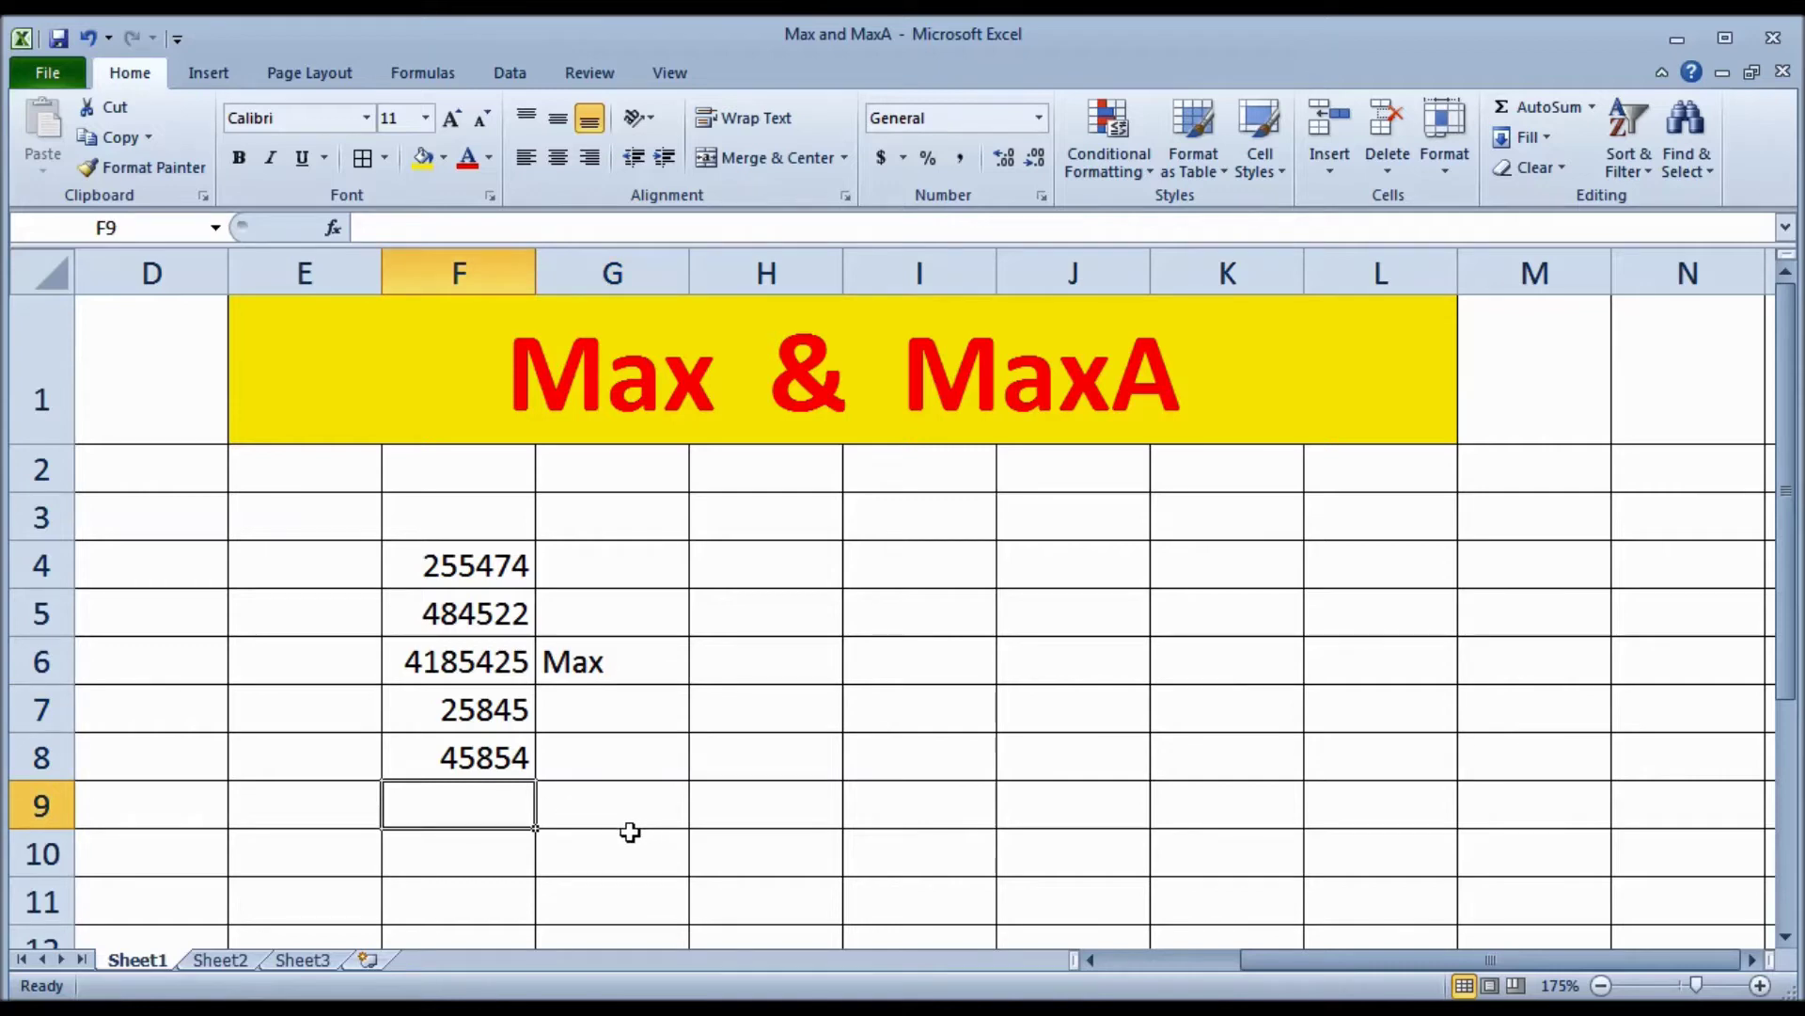
Step: Clear F3:G9, removing the number column and the Max label
{"action": "mouse_move", "coordinate": [386, 534]}
{"action": "left_mouse_down"}
{"action": "mouse_move", "coordinate": [511, 821]}
{"action": "mouse_move", "coordinate": [549, 822]}
{"action": "left_mouse_up"}
{"action": "key", "text": "Delete"}
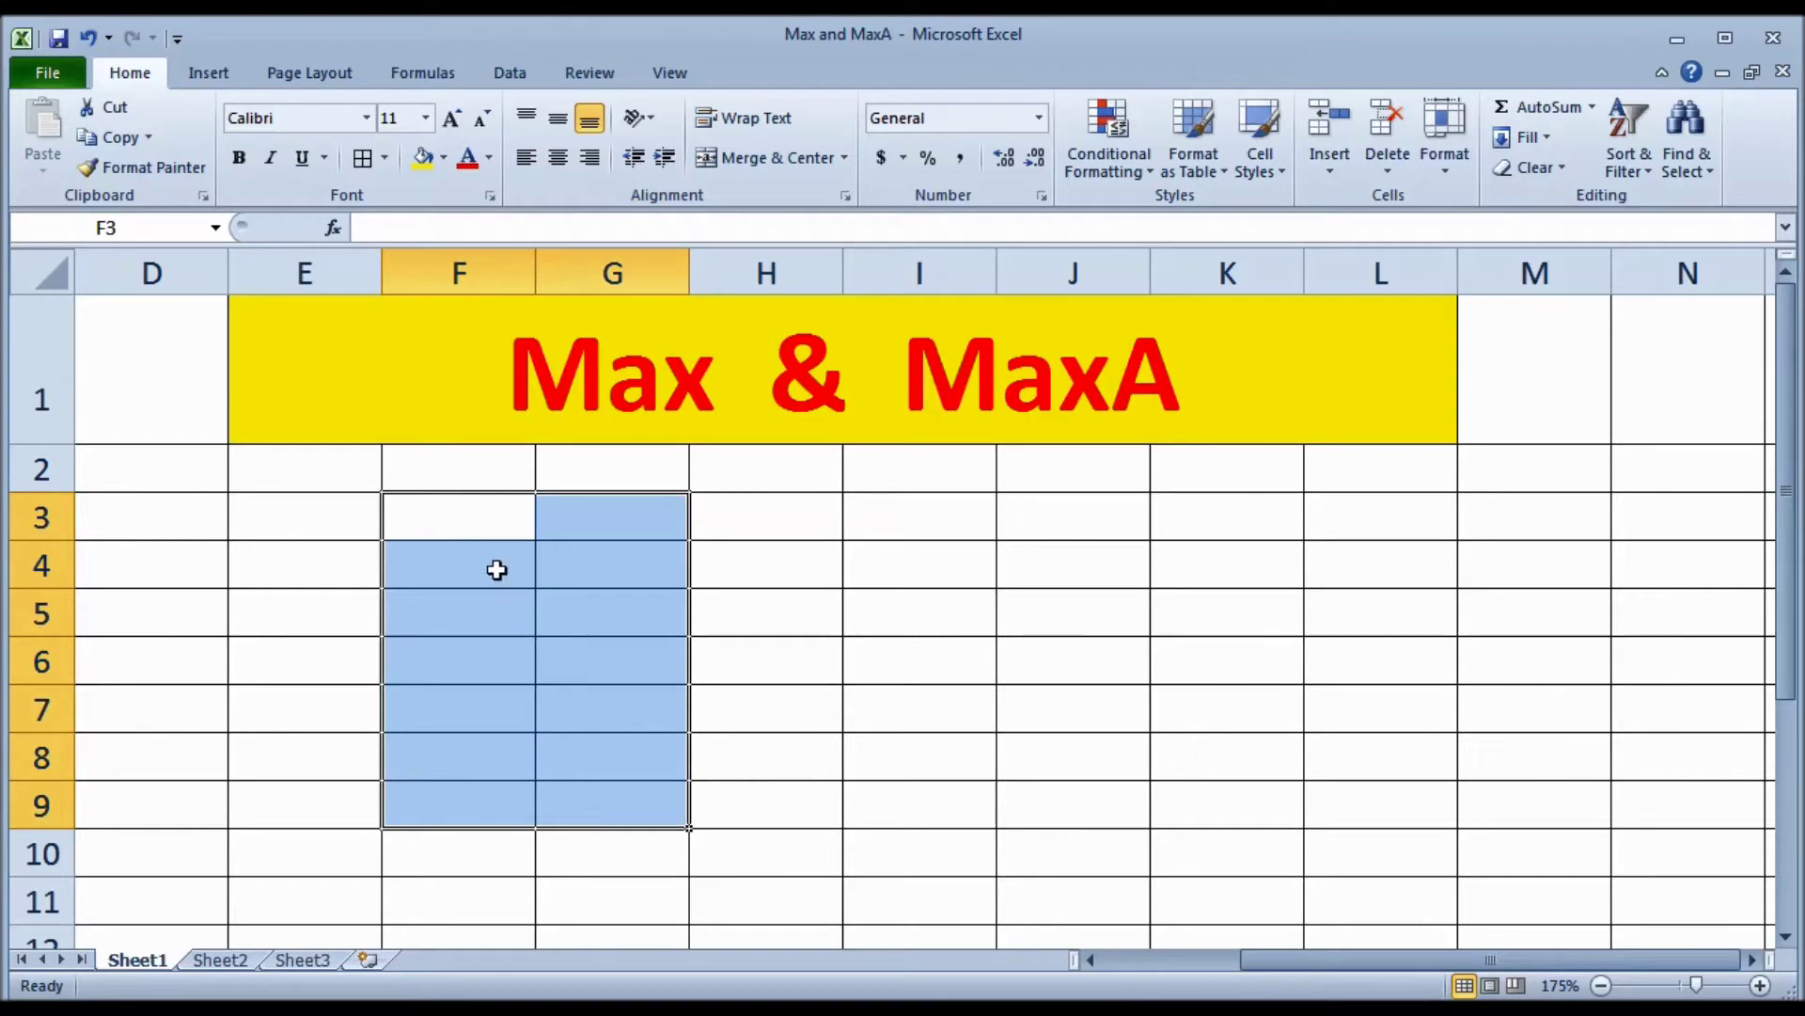
{"action": "left_click", "coordinate": [497, 570]}
Step: Enter 2, 3, 4, 5 and 6 across F4:J4
{"action": "type", "text": "2"}
{"action": "key", "text": "Tab"}
{"action": "type", "text": "2"}
{"action": "key", "text": "BackSpace"}
{"action": "type", "text": "3"}
{"action": "key", "text": "Tab"}
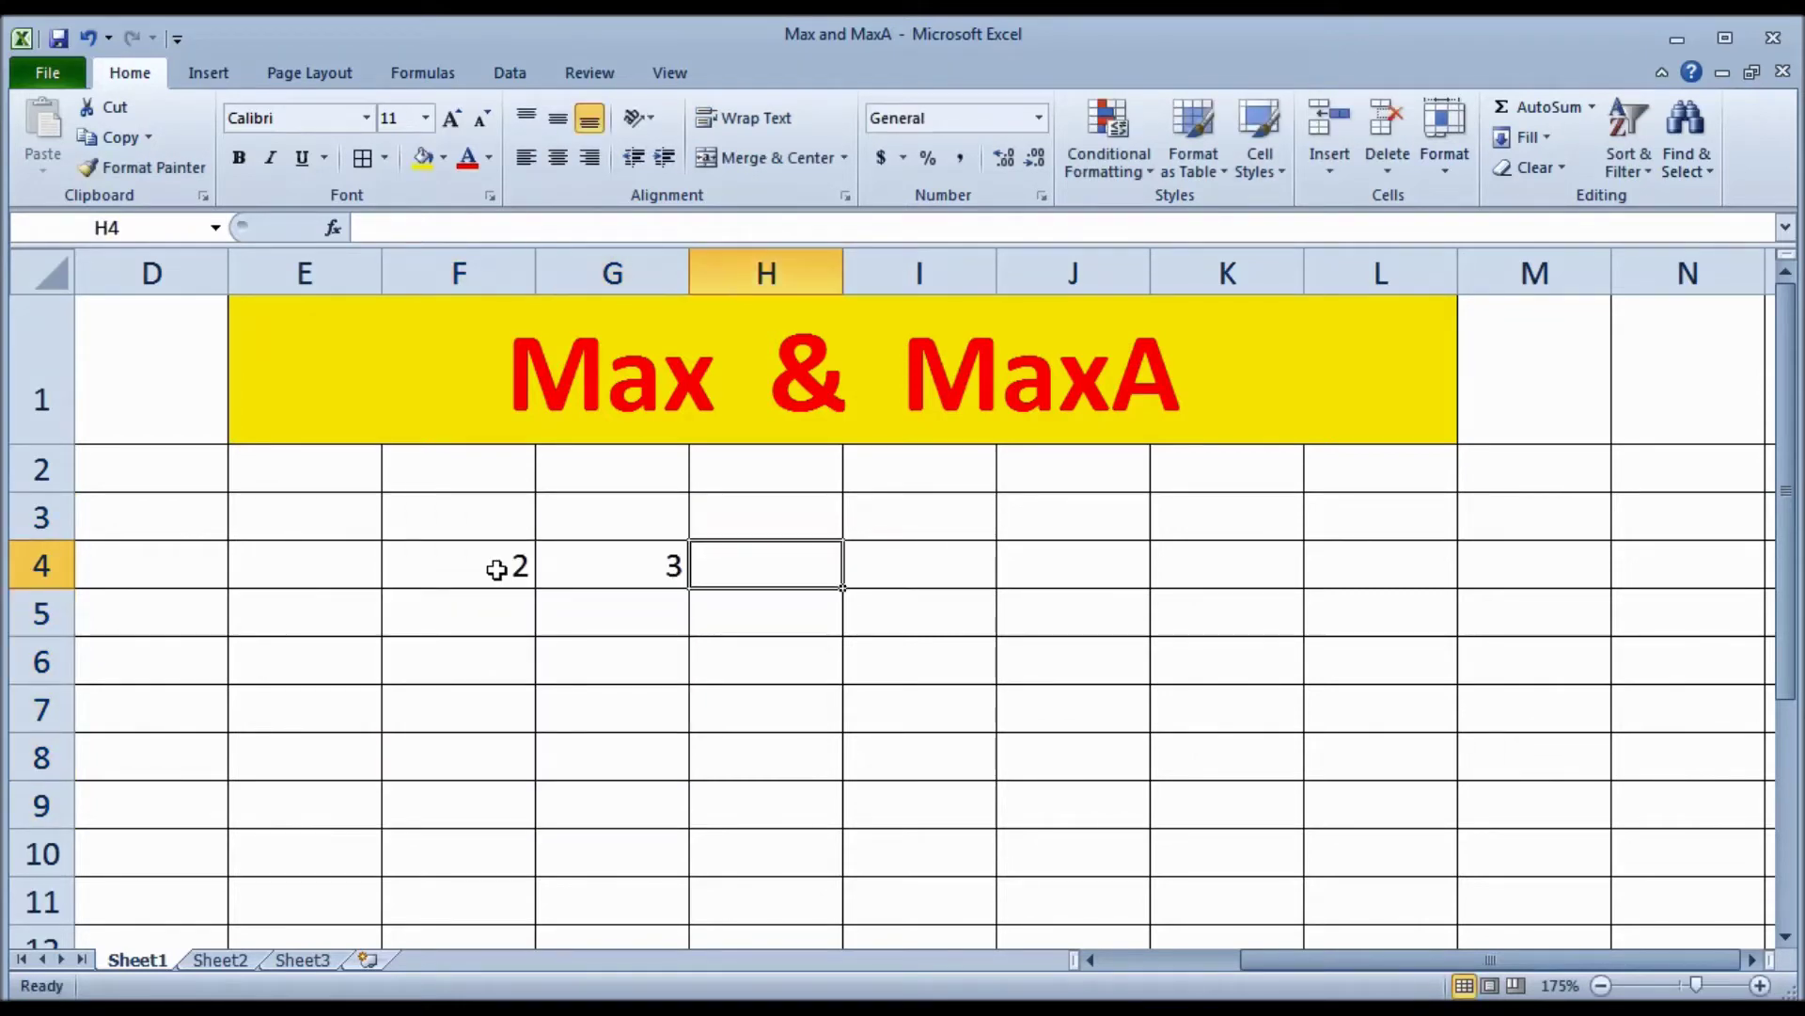
{"action": "type", "text": "4"}
{"action": "key", "text": "Tab"}
{"action": "type", "text": "5"}
{"action": "key", "text": "Tab"}
{"action": "type", "text": "65"}
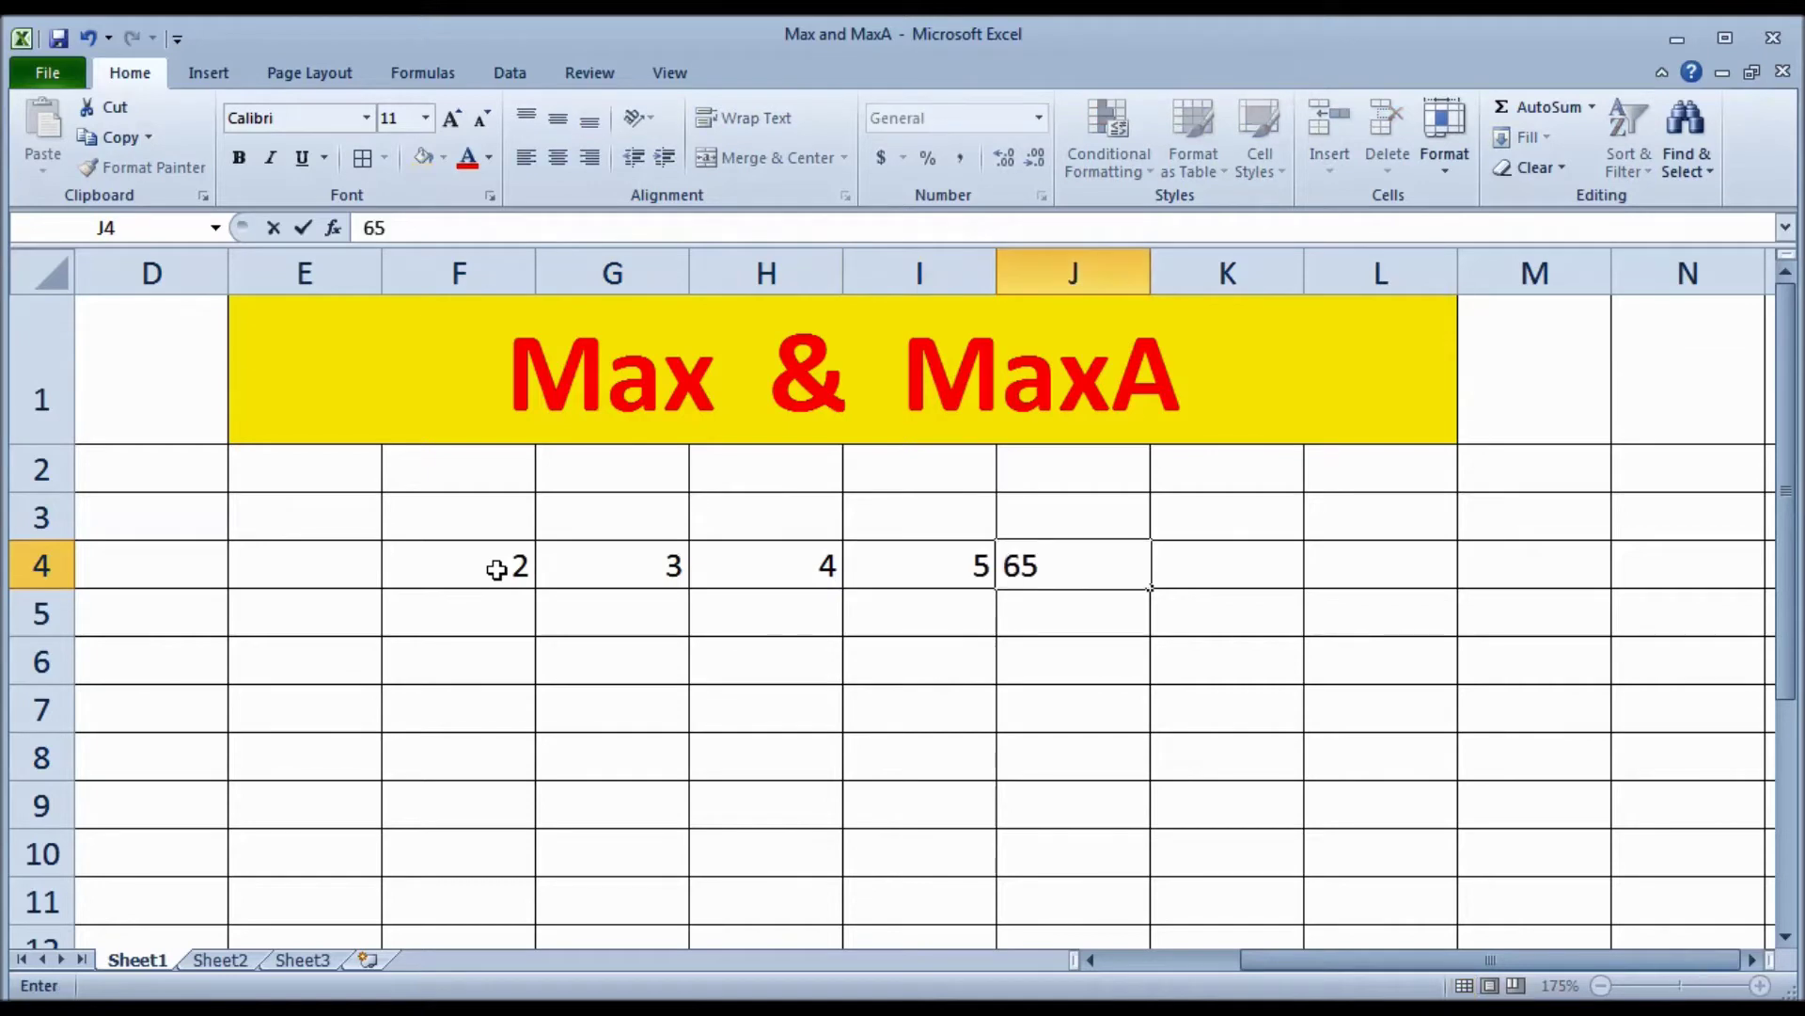
{"action": "key", "text": "BackSpace"}
{"action": "key", "text": "Return"}
{"action": "key", "text": "Up"}
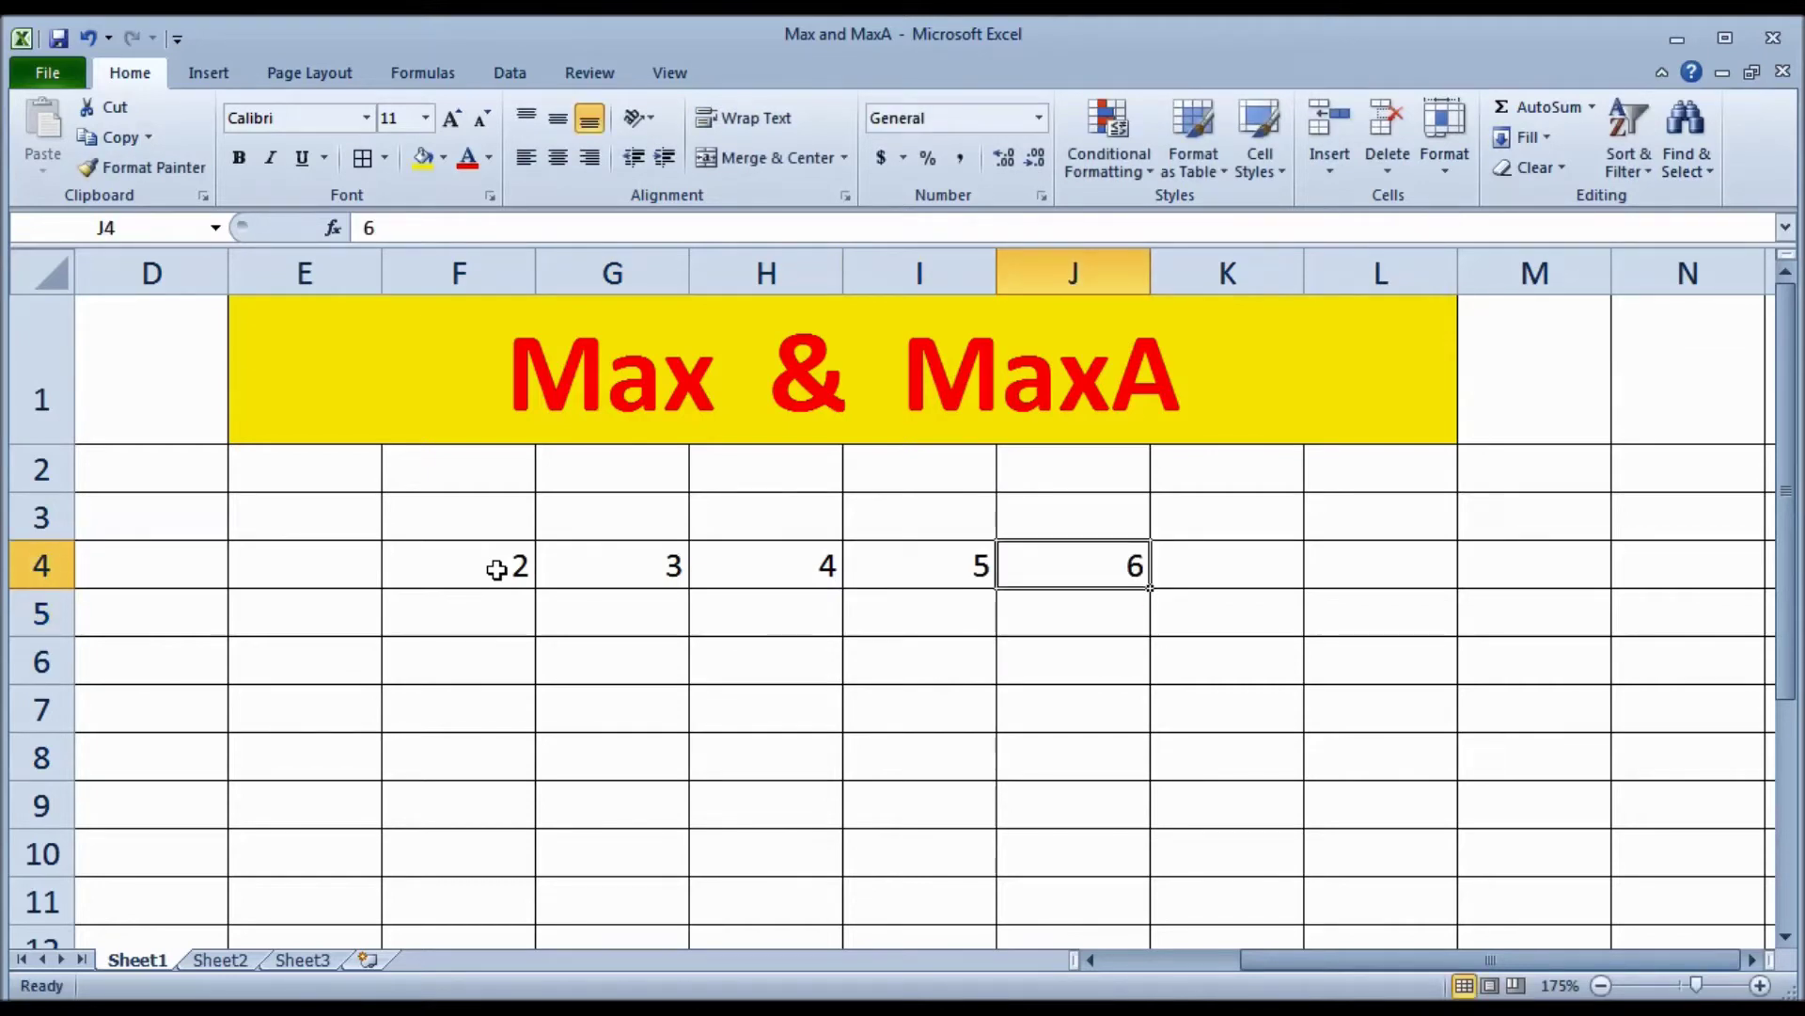
{"action": "key", "text": "Left"}
{"action": "key", "text": "Left"}
{"action": "key", "text": "Left"}
{"action": "key", "text": "Left"}
{"action": "key", "text": "Left"}
{"action": "key", "text": "Right"}
{"action": "key", "text": "Right"}
{"action": "key", "text": "Right"}
{"action": "key", "text": "Right"}
{"action": "key", "text": "Right"}
{"action": "key", "text": "Right"}
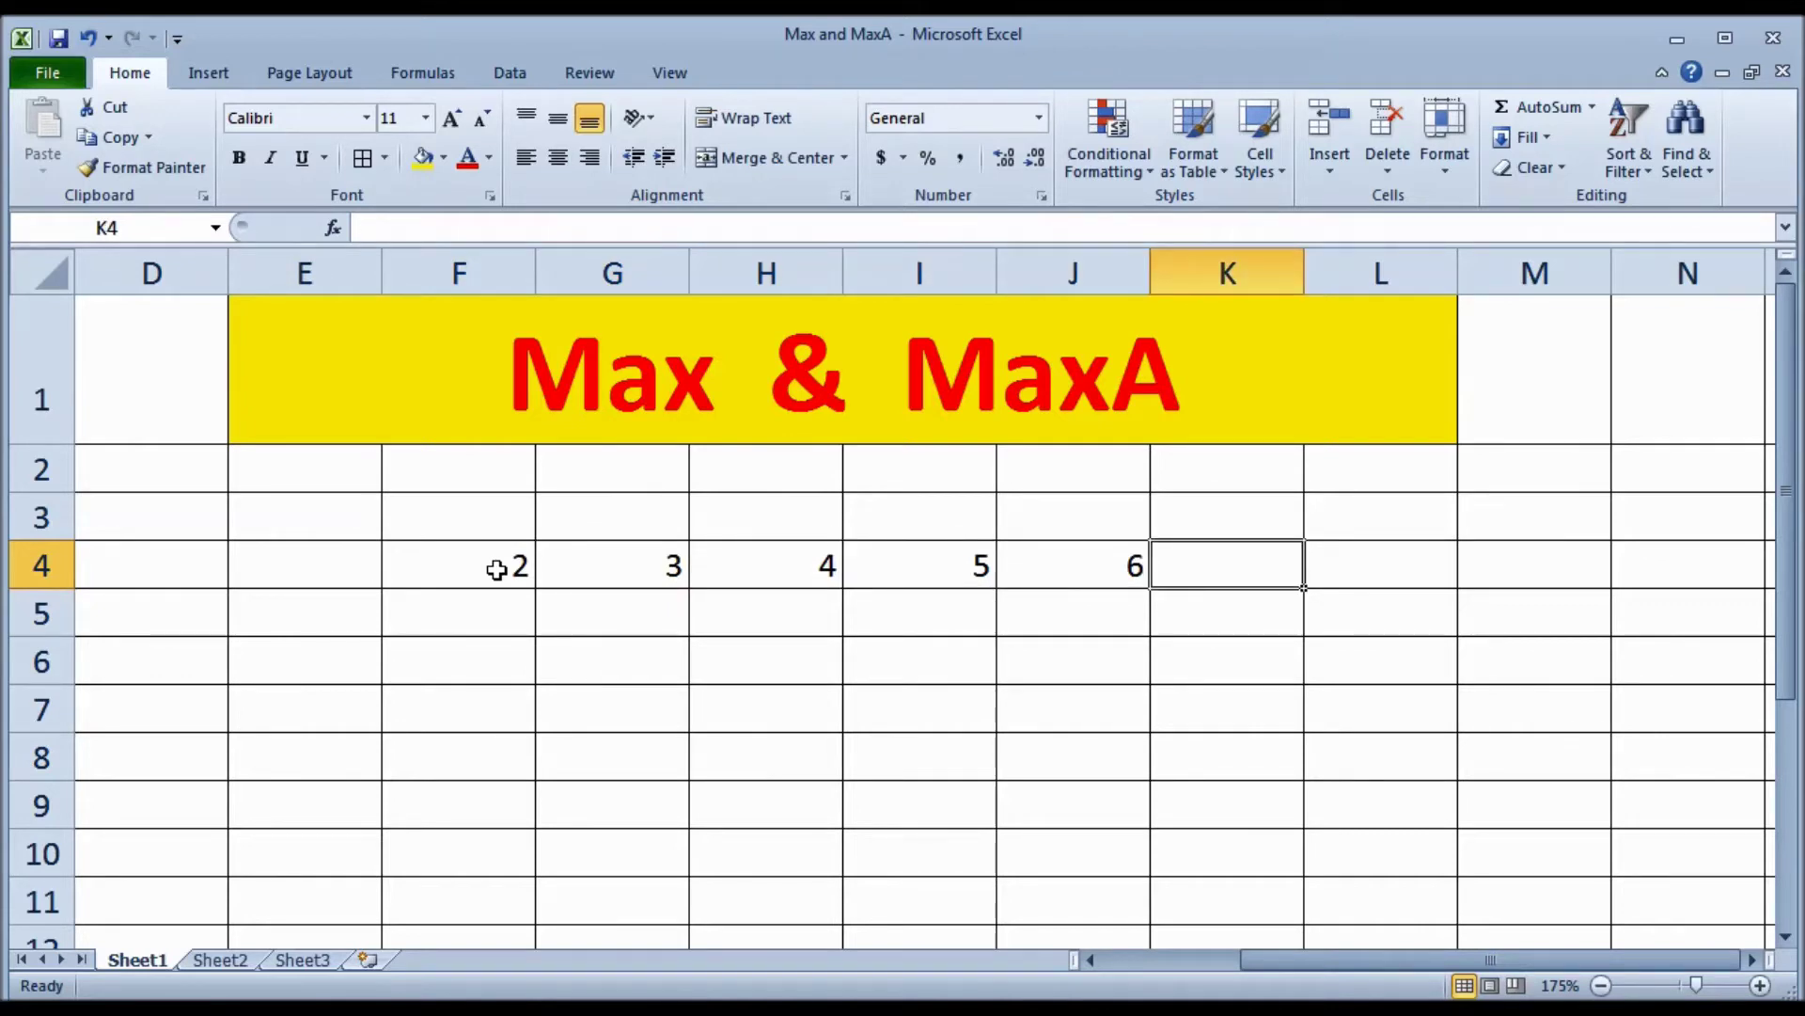
{"action": "key", "text": "Up"}
Step: Label K3 'Max' and L3 'MaxA'
{"action": "type", "text": "Max"}
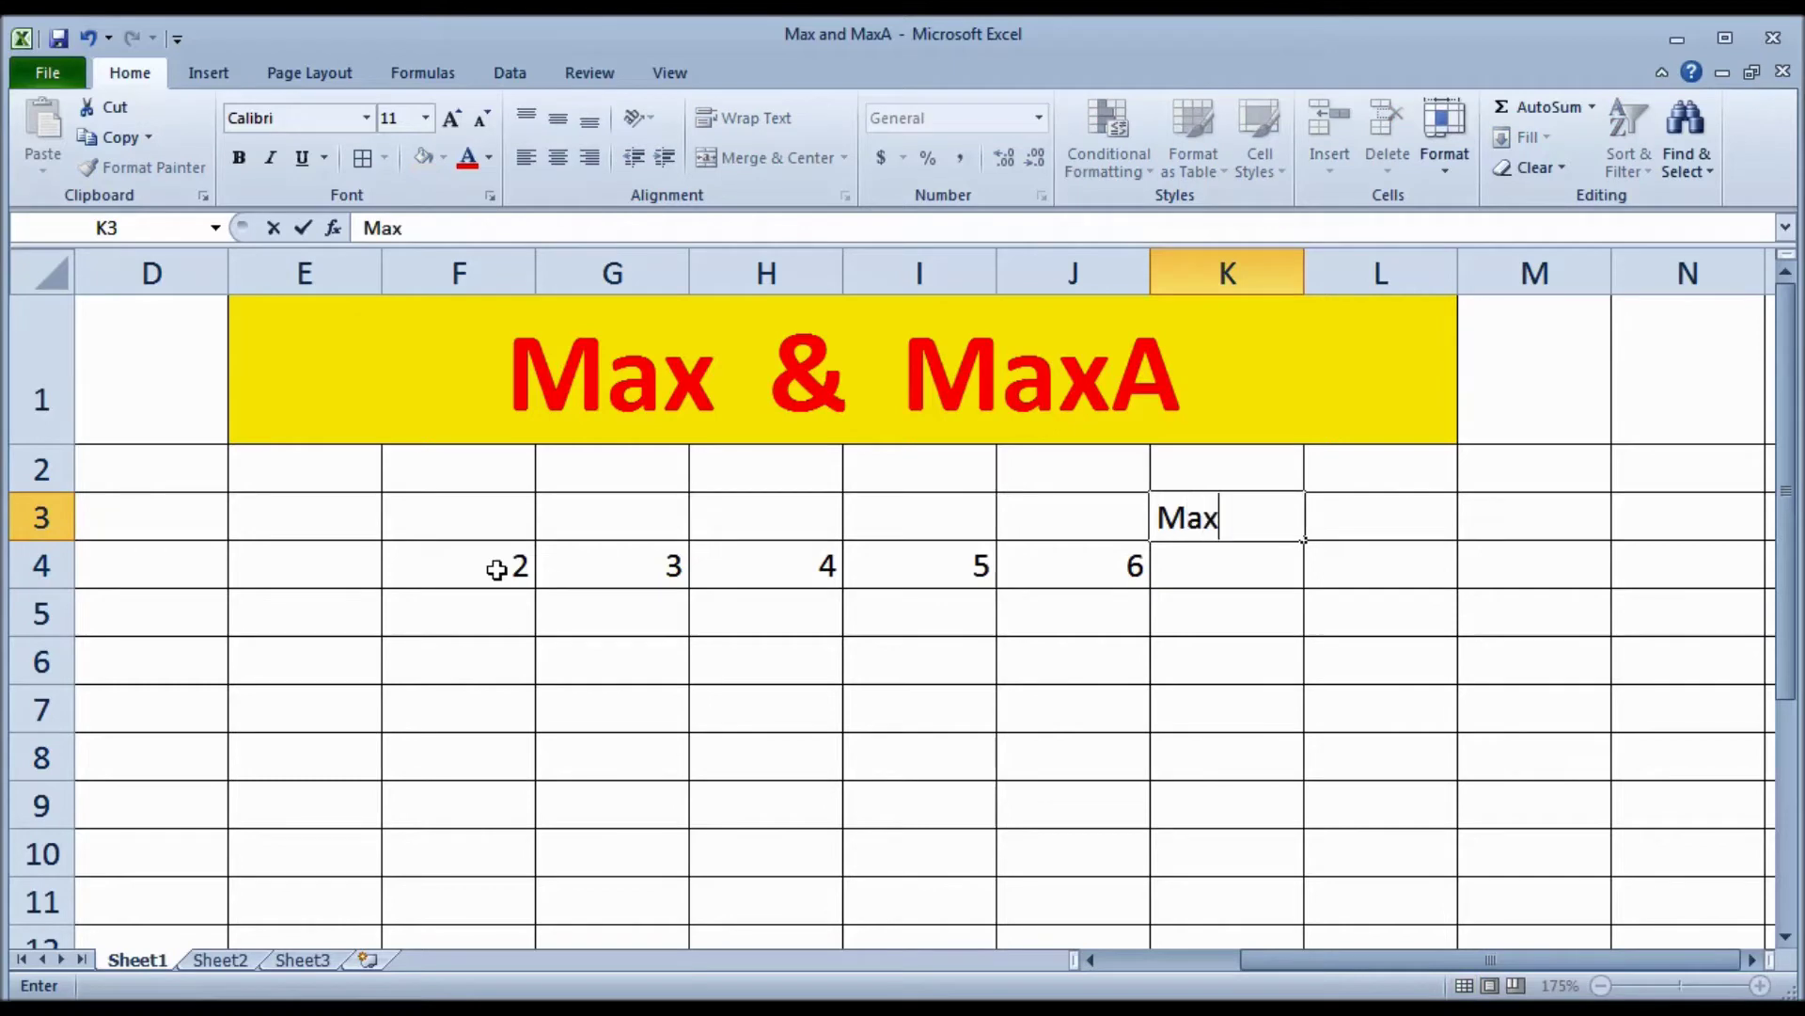
{"action": "key", "text": "Right"}
{"action": "type", "text": "MaxA"}
{"action": "key", "text": "Return"}
Step: Enter =MAX(F4:J4) in K4, returning 6
{"action": "key", "text": "Left"}
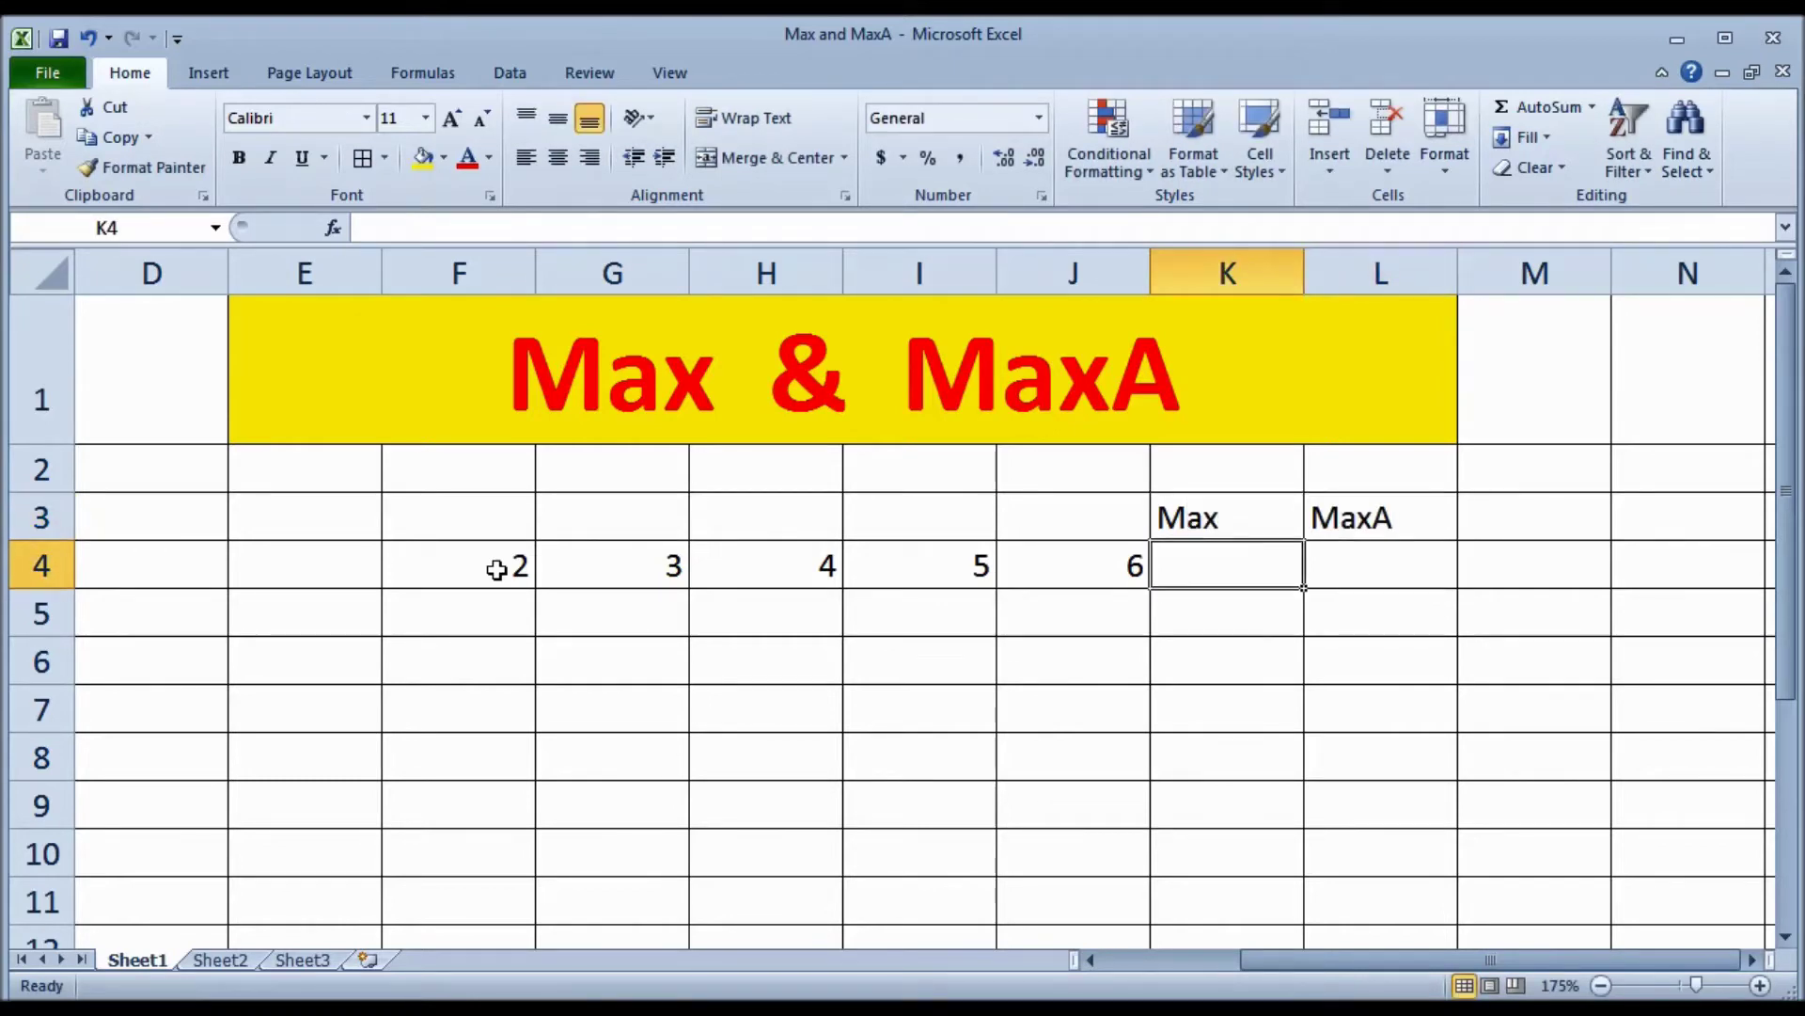
{"action": "type", "text": "="}
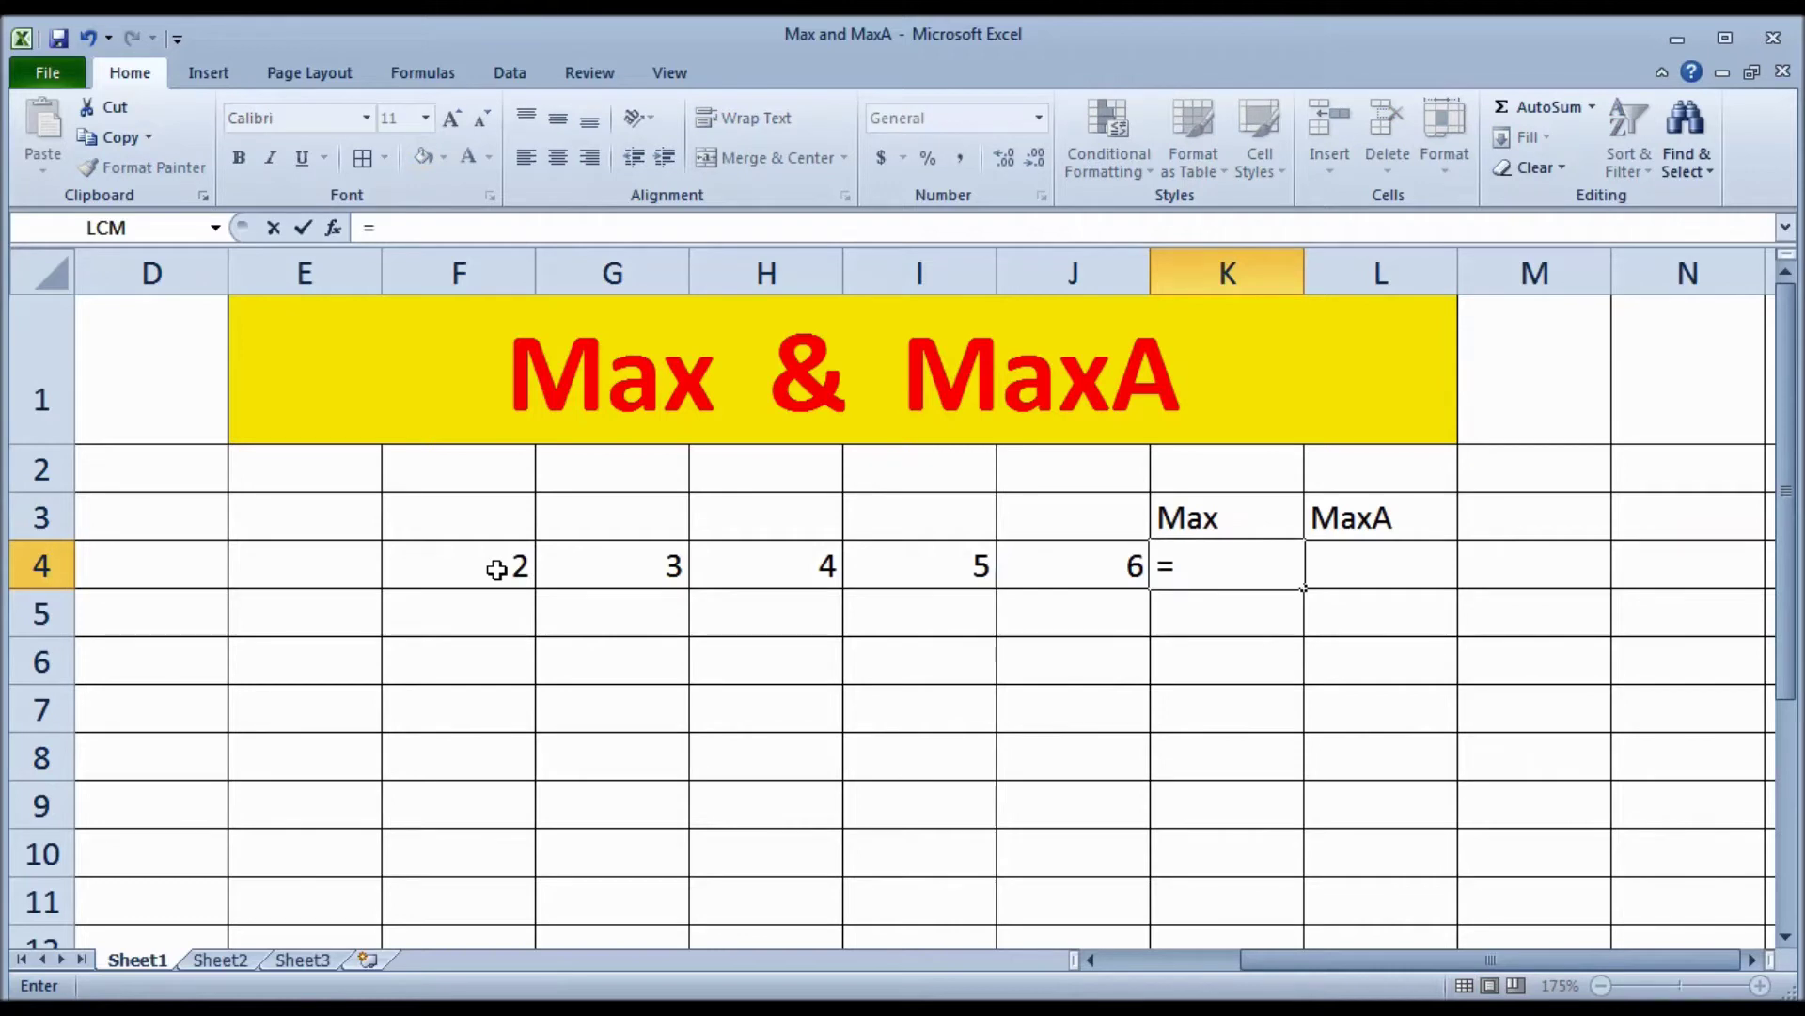
{"action": "type", "text": "max"}
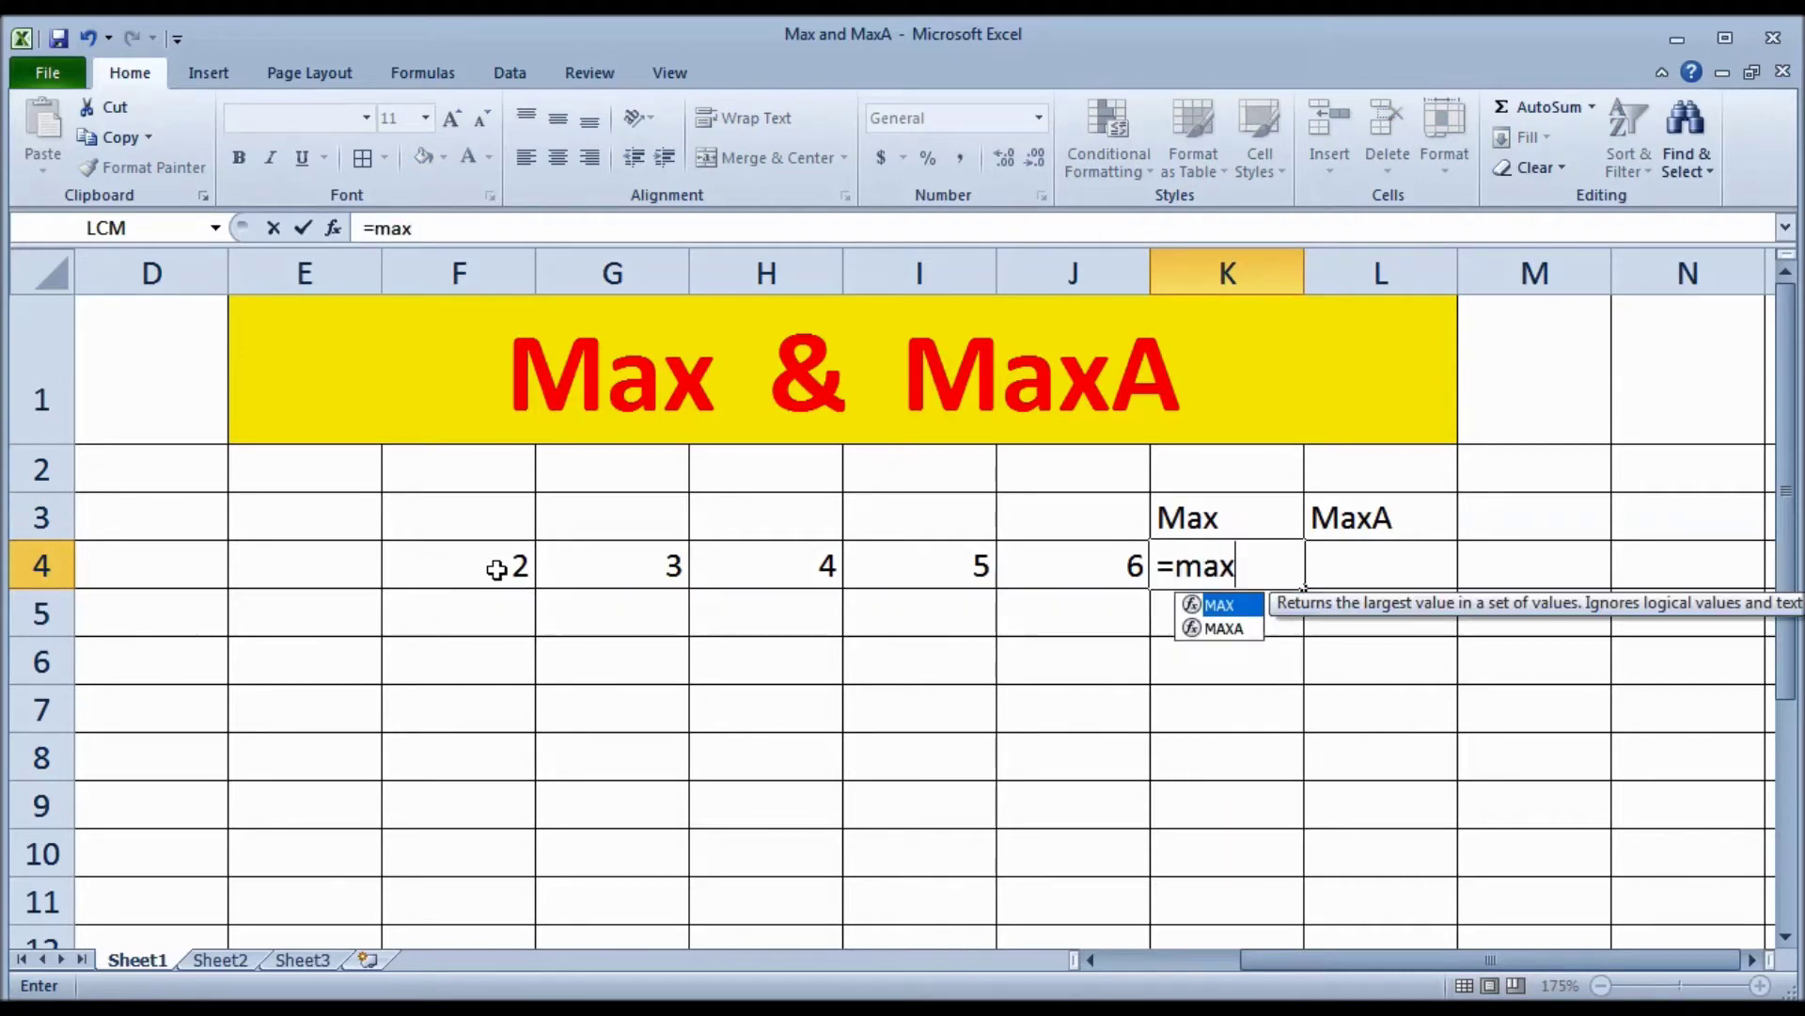
{"action": "type", "text": "("}
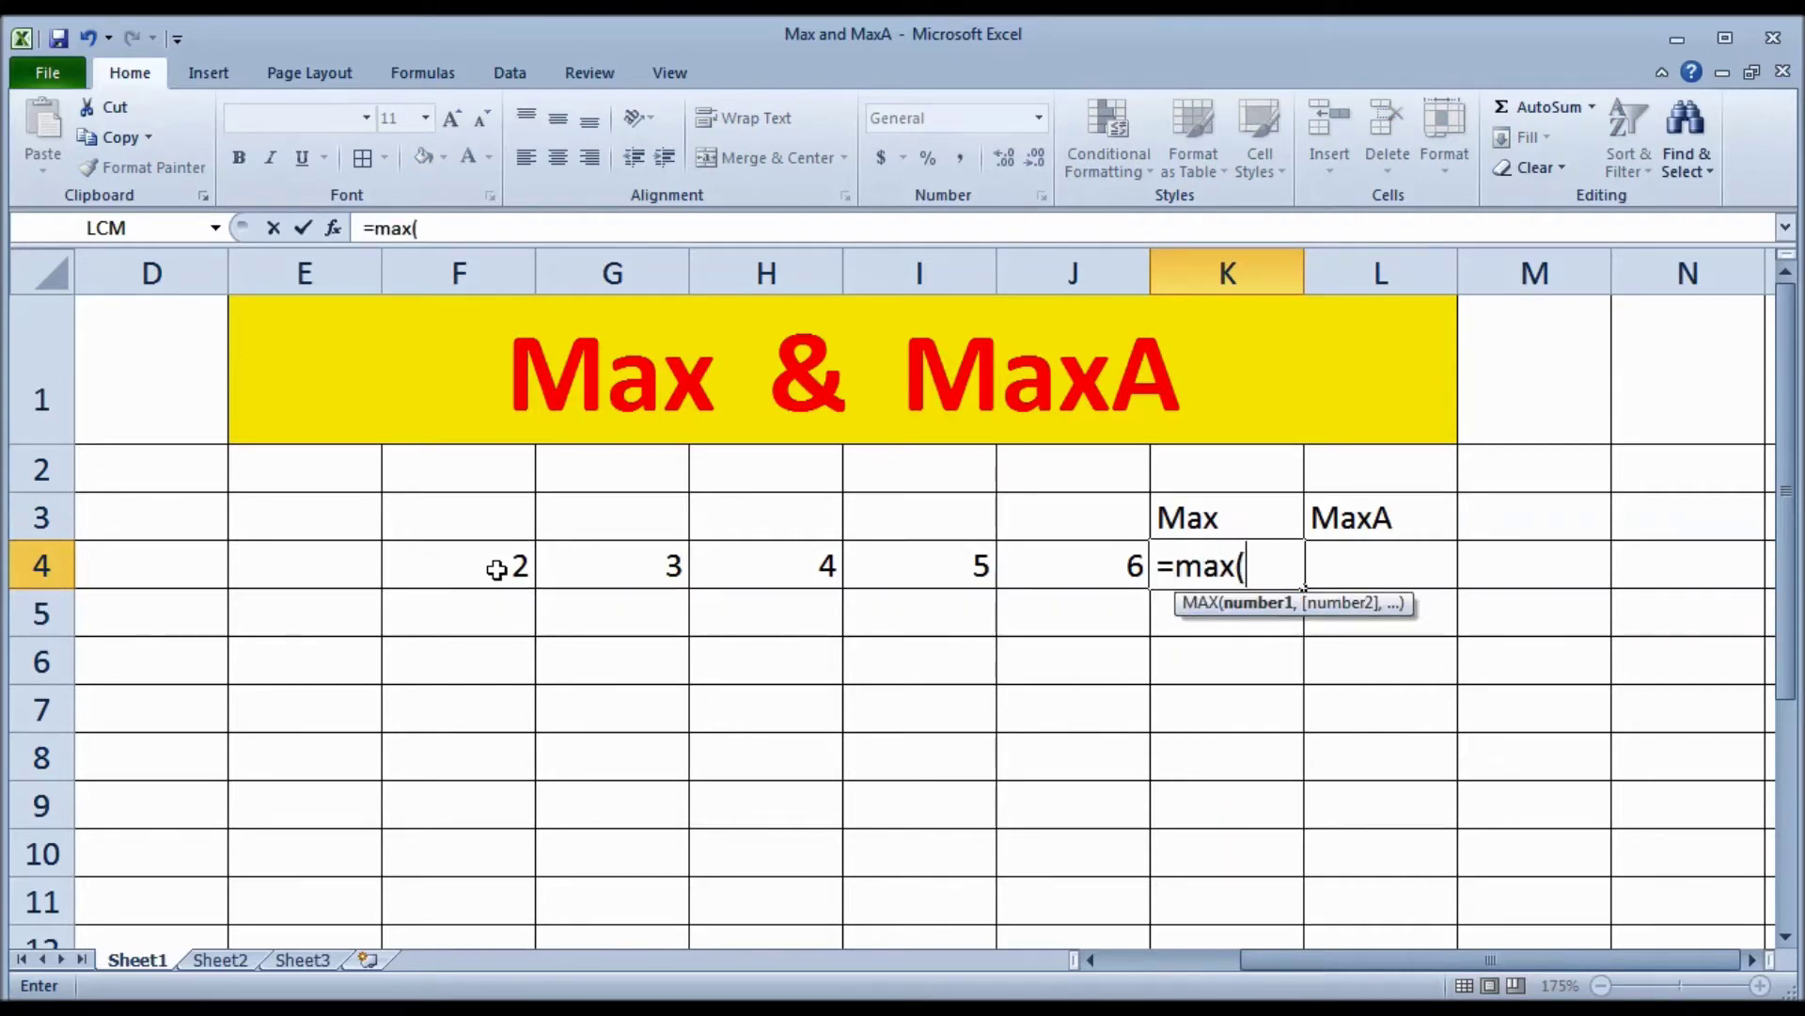
{"action": "left_click_drag", "start_coordinate": [497, 569], "coordinate": [1055, 562]}
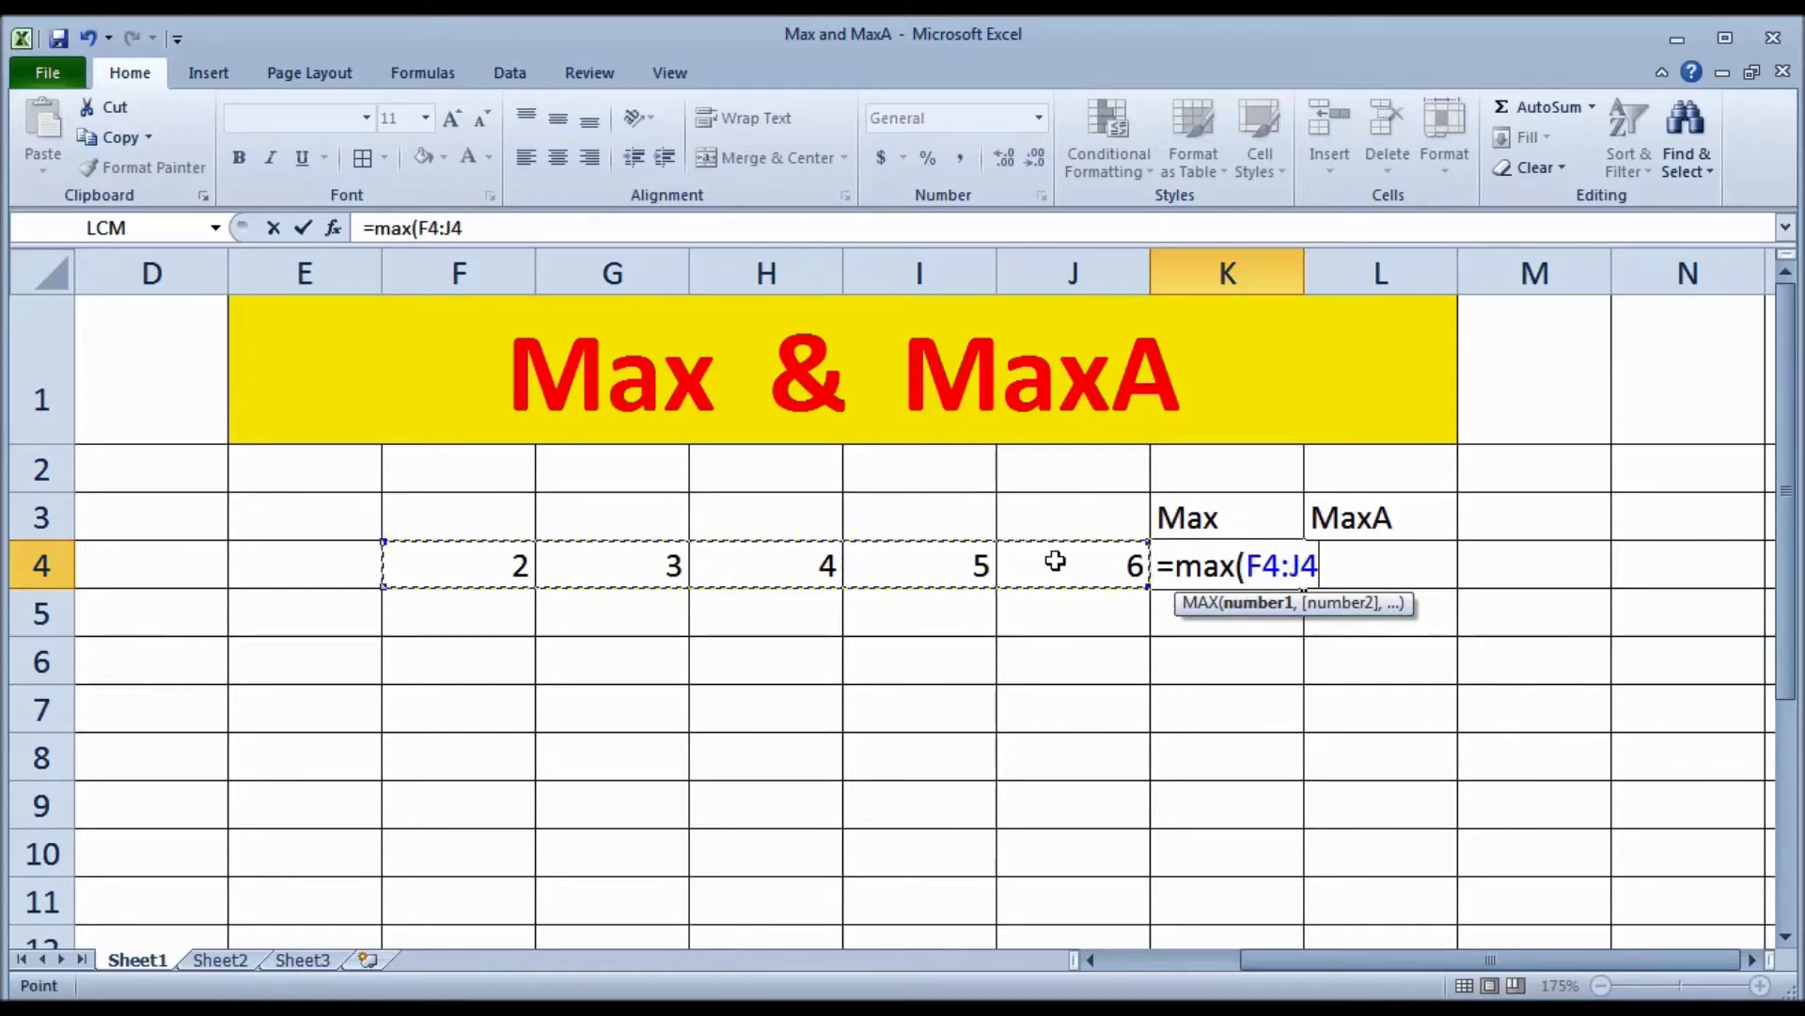
{"action": "type", "text": ")"}
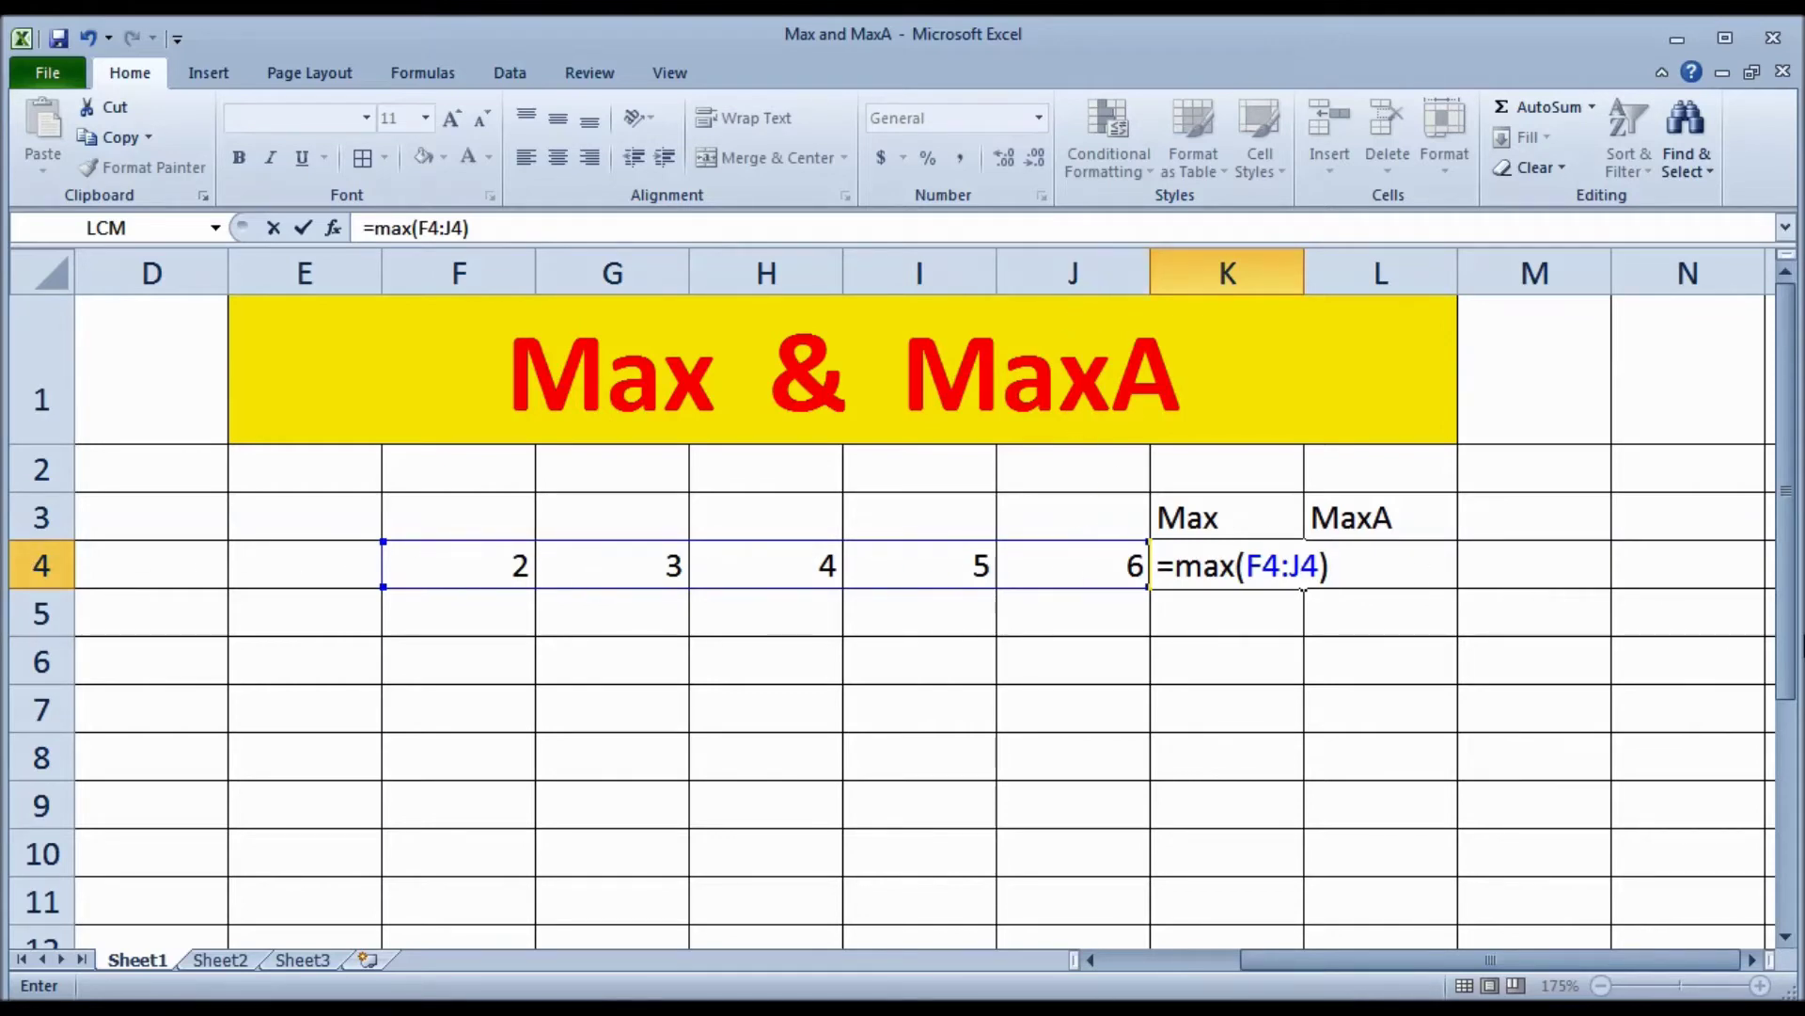
{"action": "key", "text": "Return"}
{"action": "left_click", "coordinate": [1427, 567]}
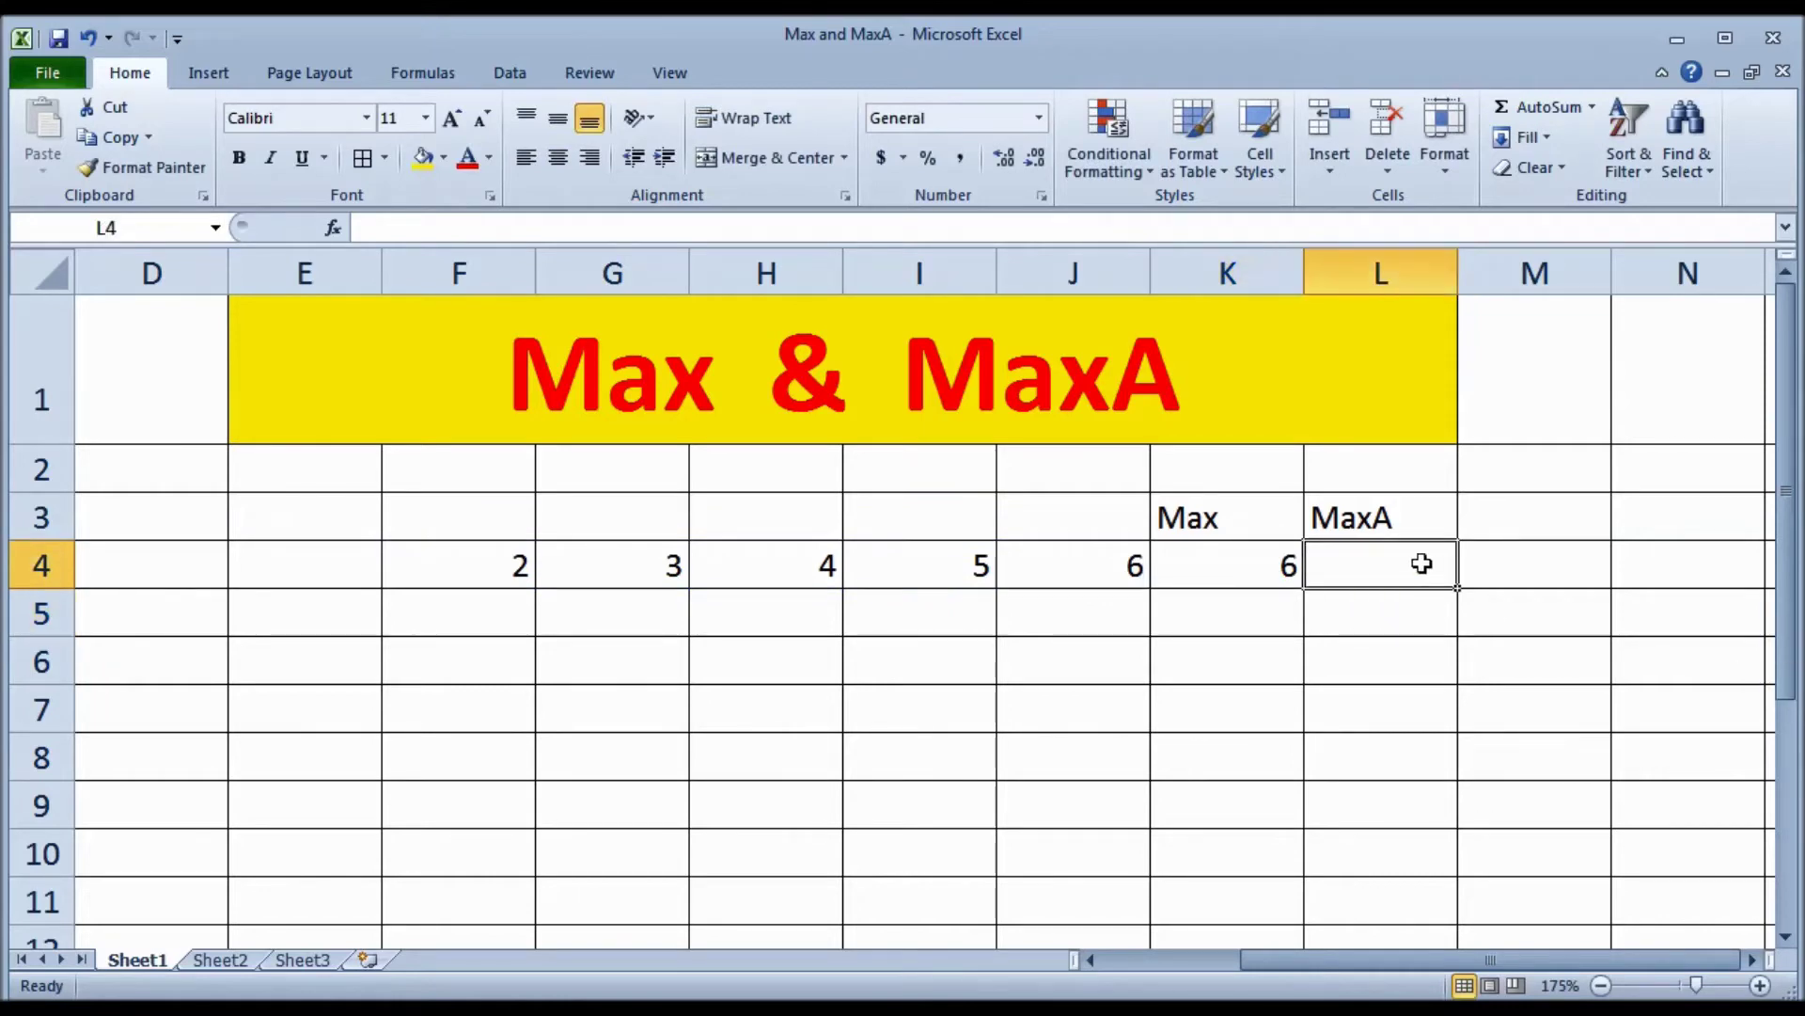
Step: Enter =MAXA(F4:K4) in L4, which also returns 6
{"action": "type", "text": "maxa"}
{"action": "key", "text": "BackSpace"}
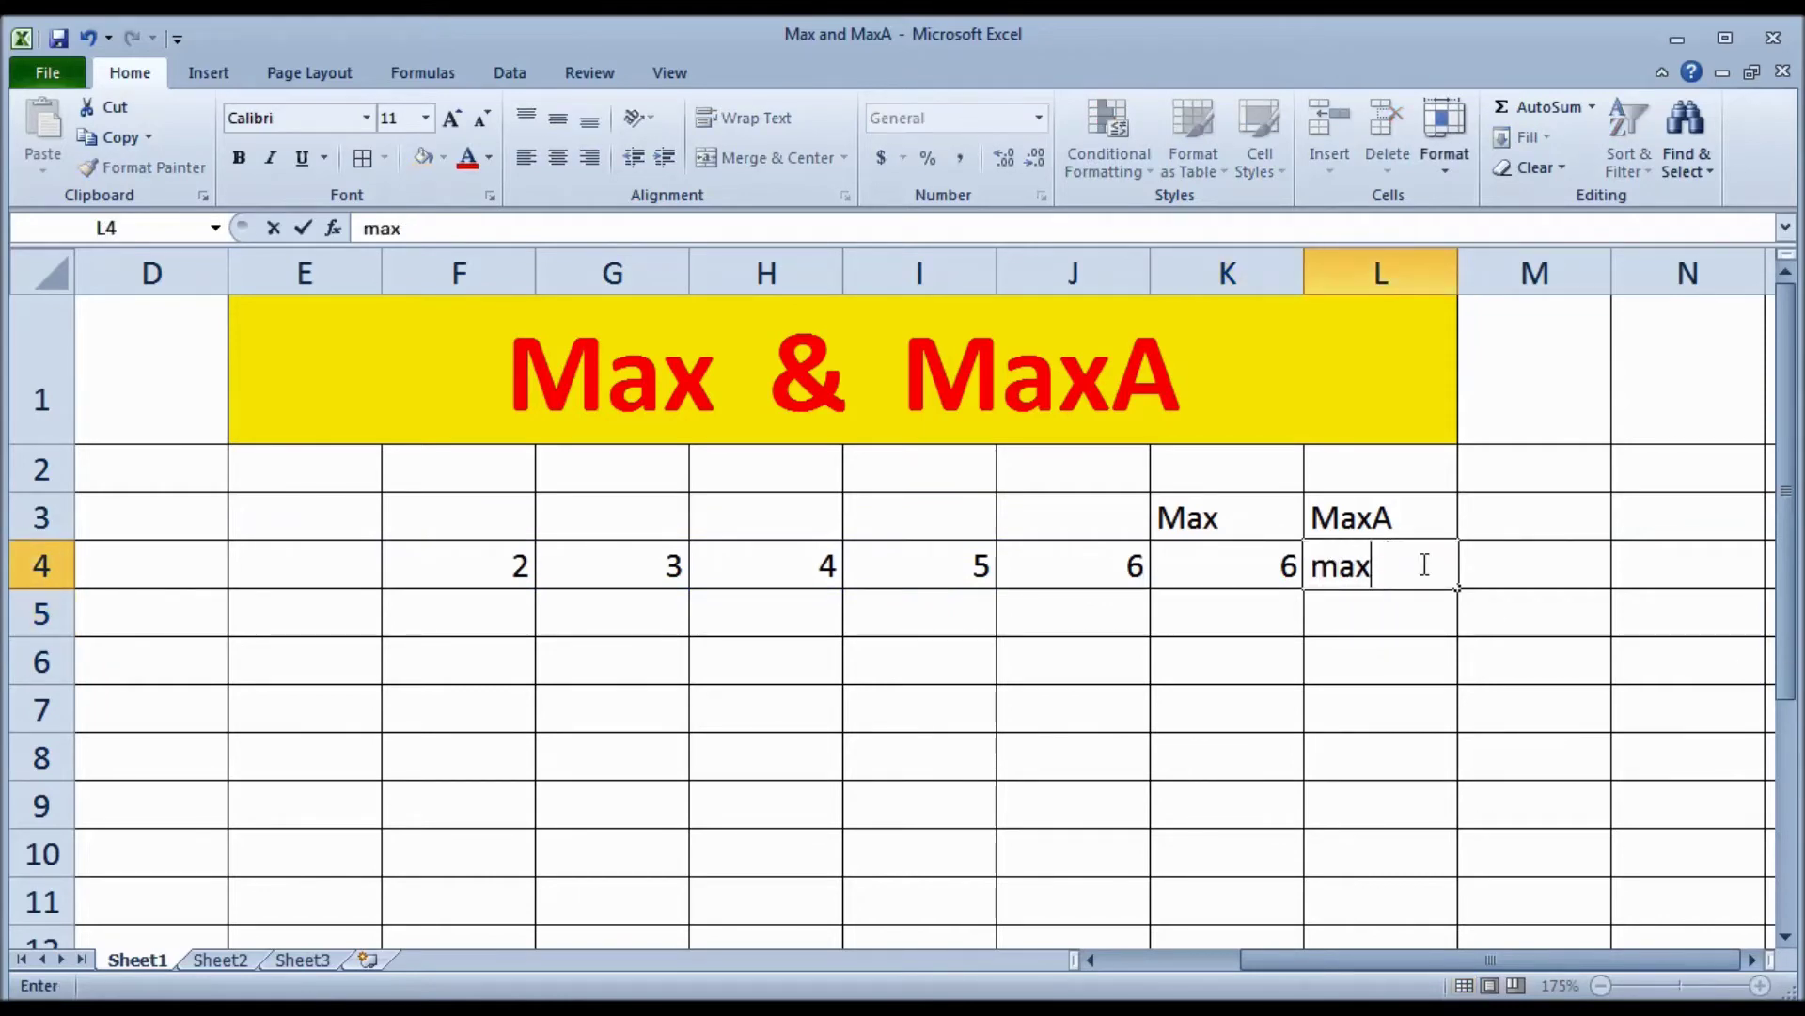
{"action": "key", "text": "BackSpace"}
{"action": "key", "text": "BackSpace"}
{"action": "key", "text": "BackSpace"}
{"action": "type", "text": "=maxa("}
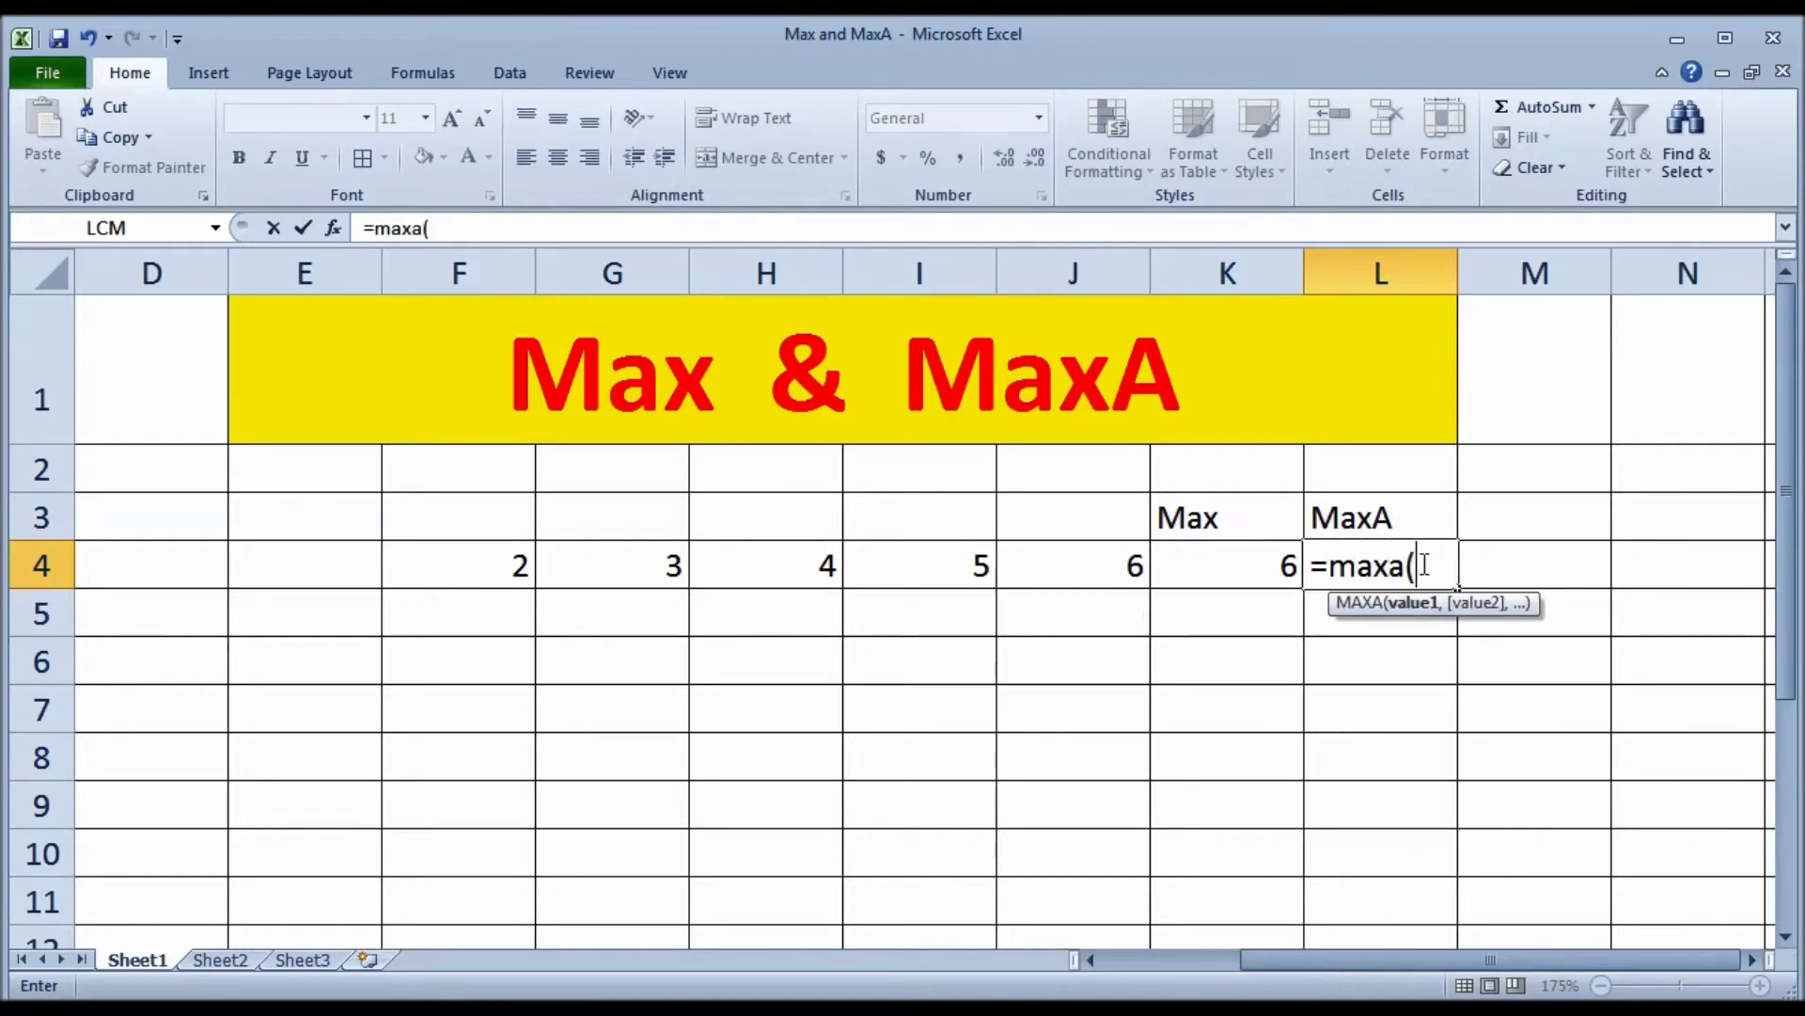
{"action": "left_click_drag", "start_coordinate": [493, 564], "coordinate": [1170, 583]}
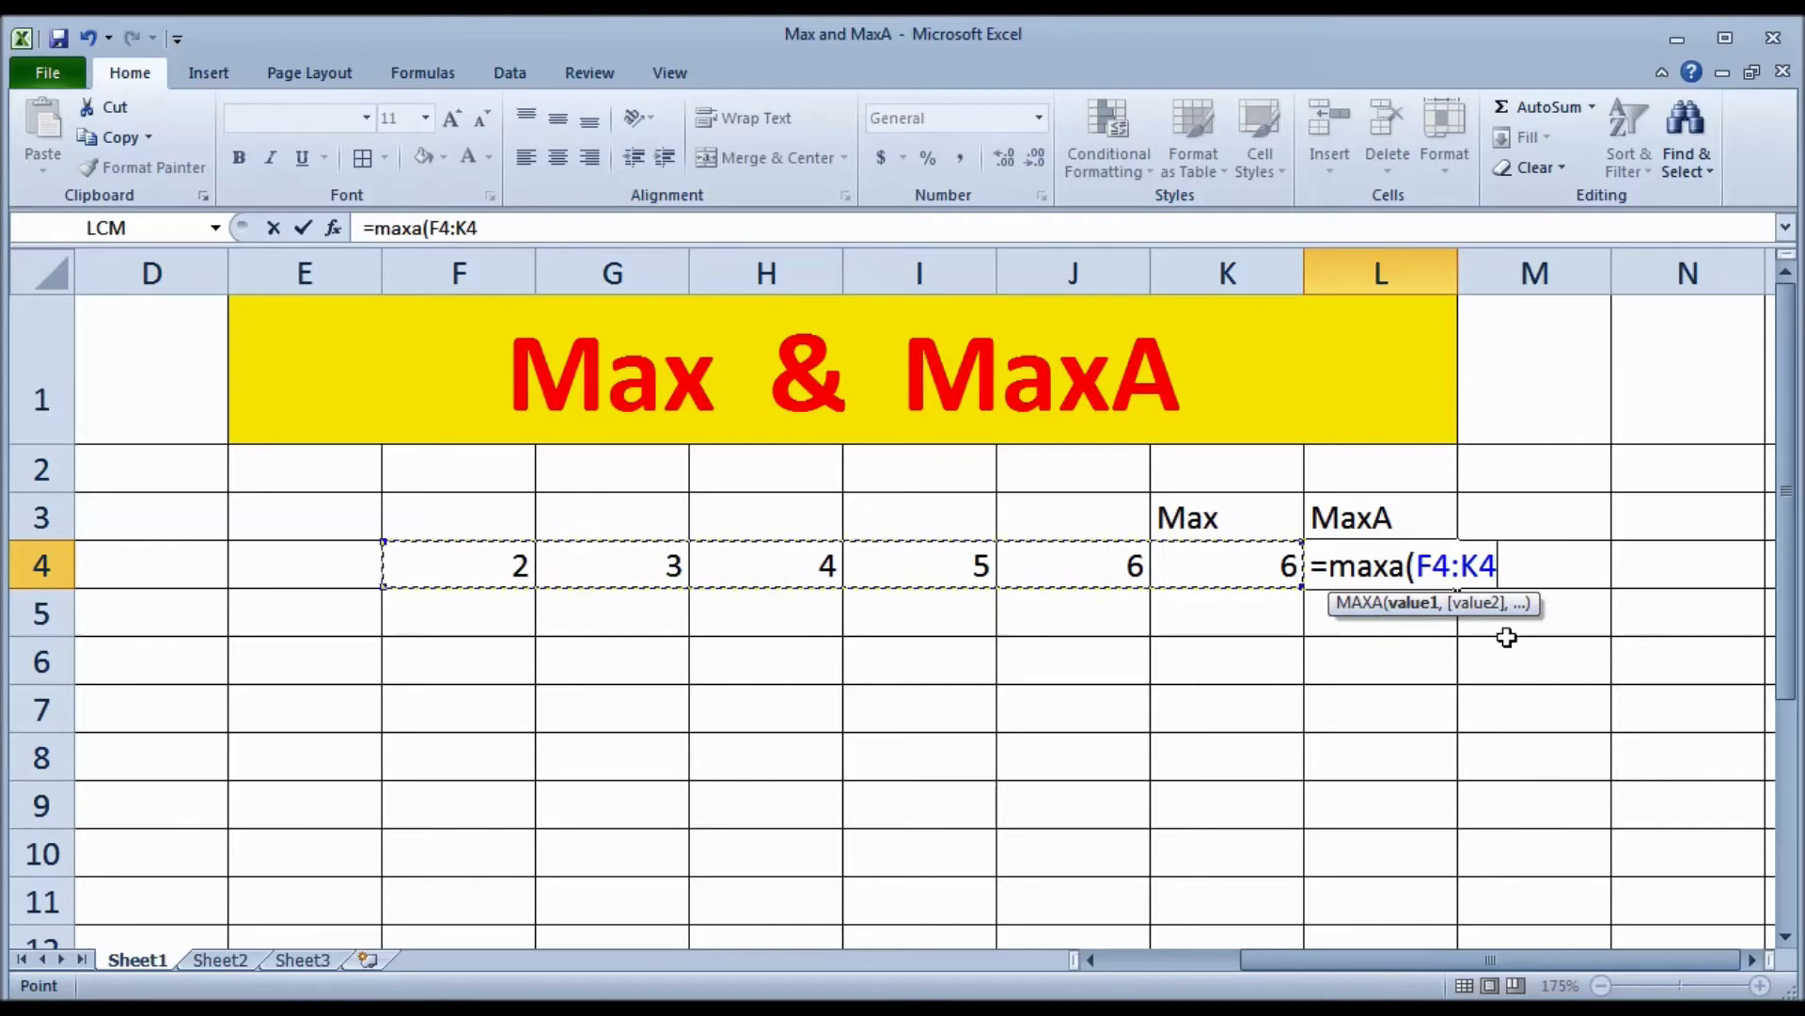
{"action": "type", "text": ")"}
{"action": "key", "text": "Return"}
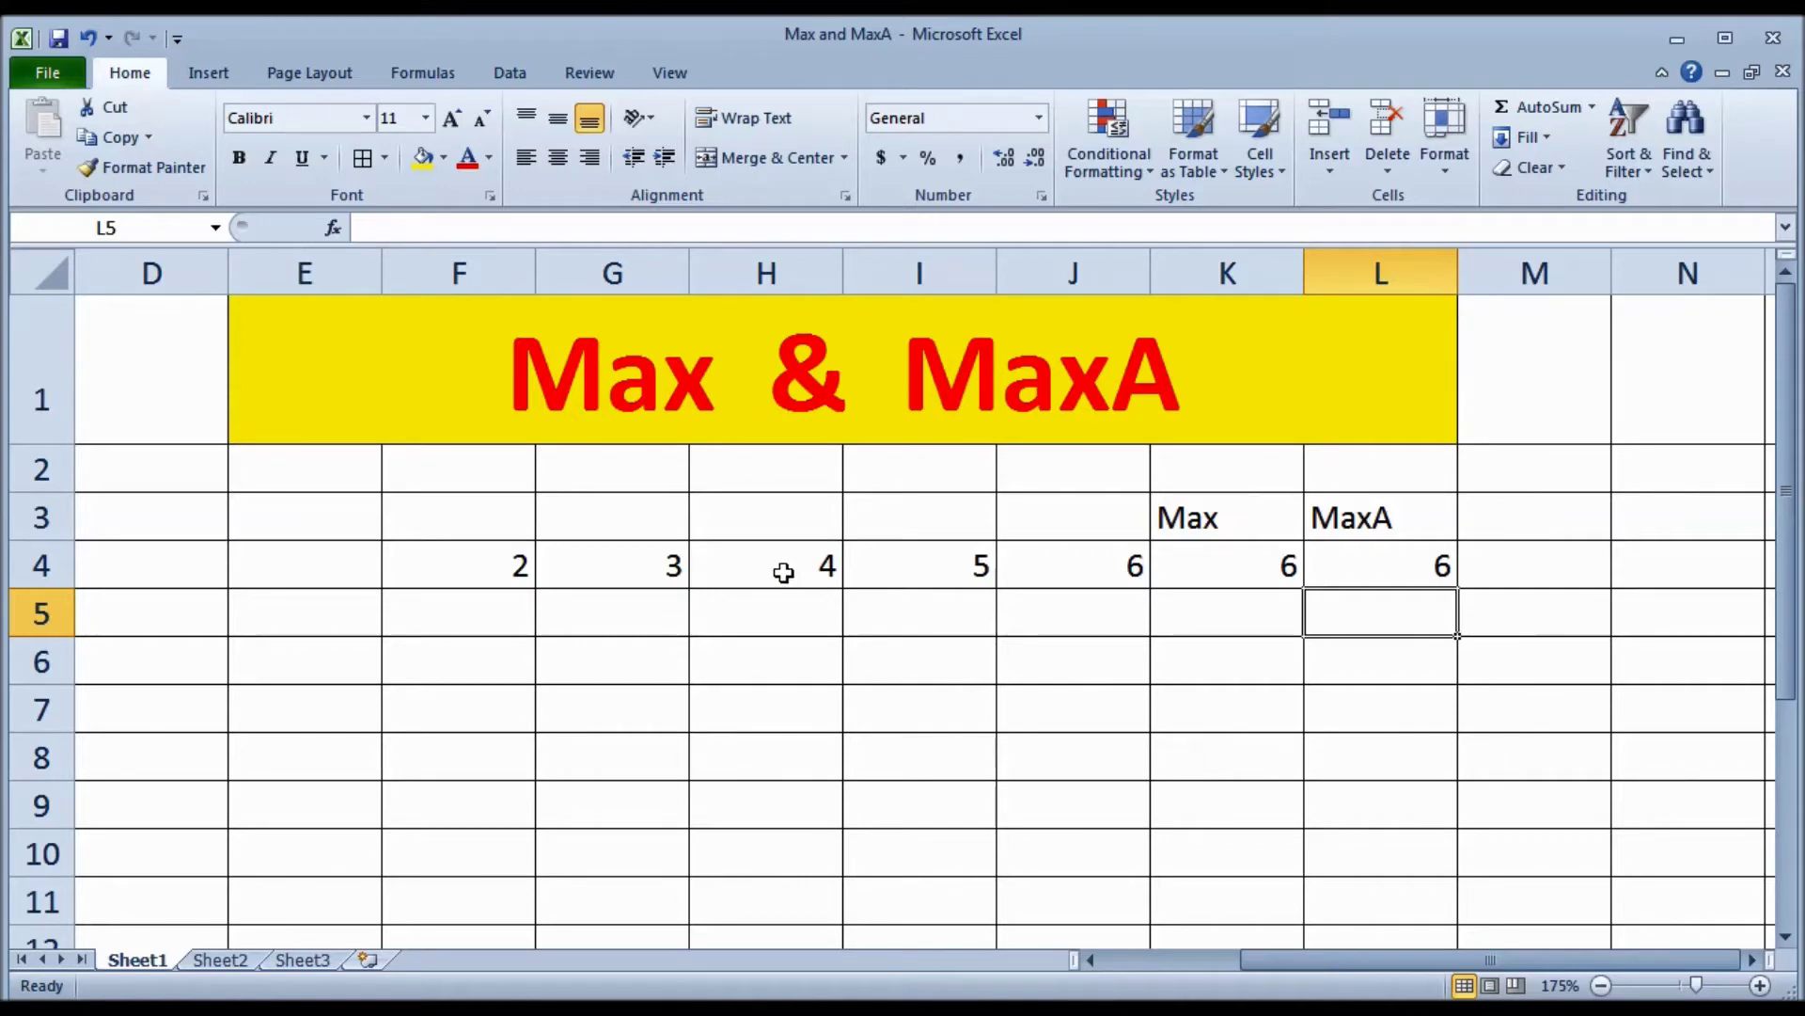
{"action": "left_click", "coordinate": [1061, 564]}
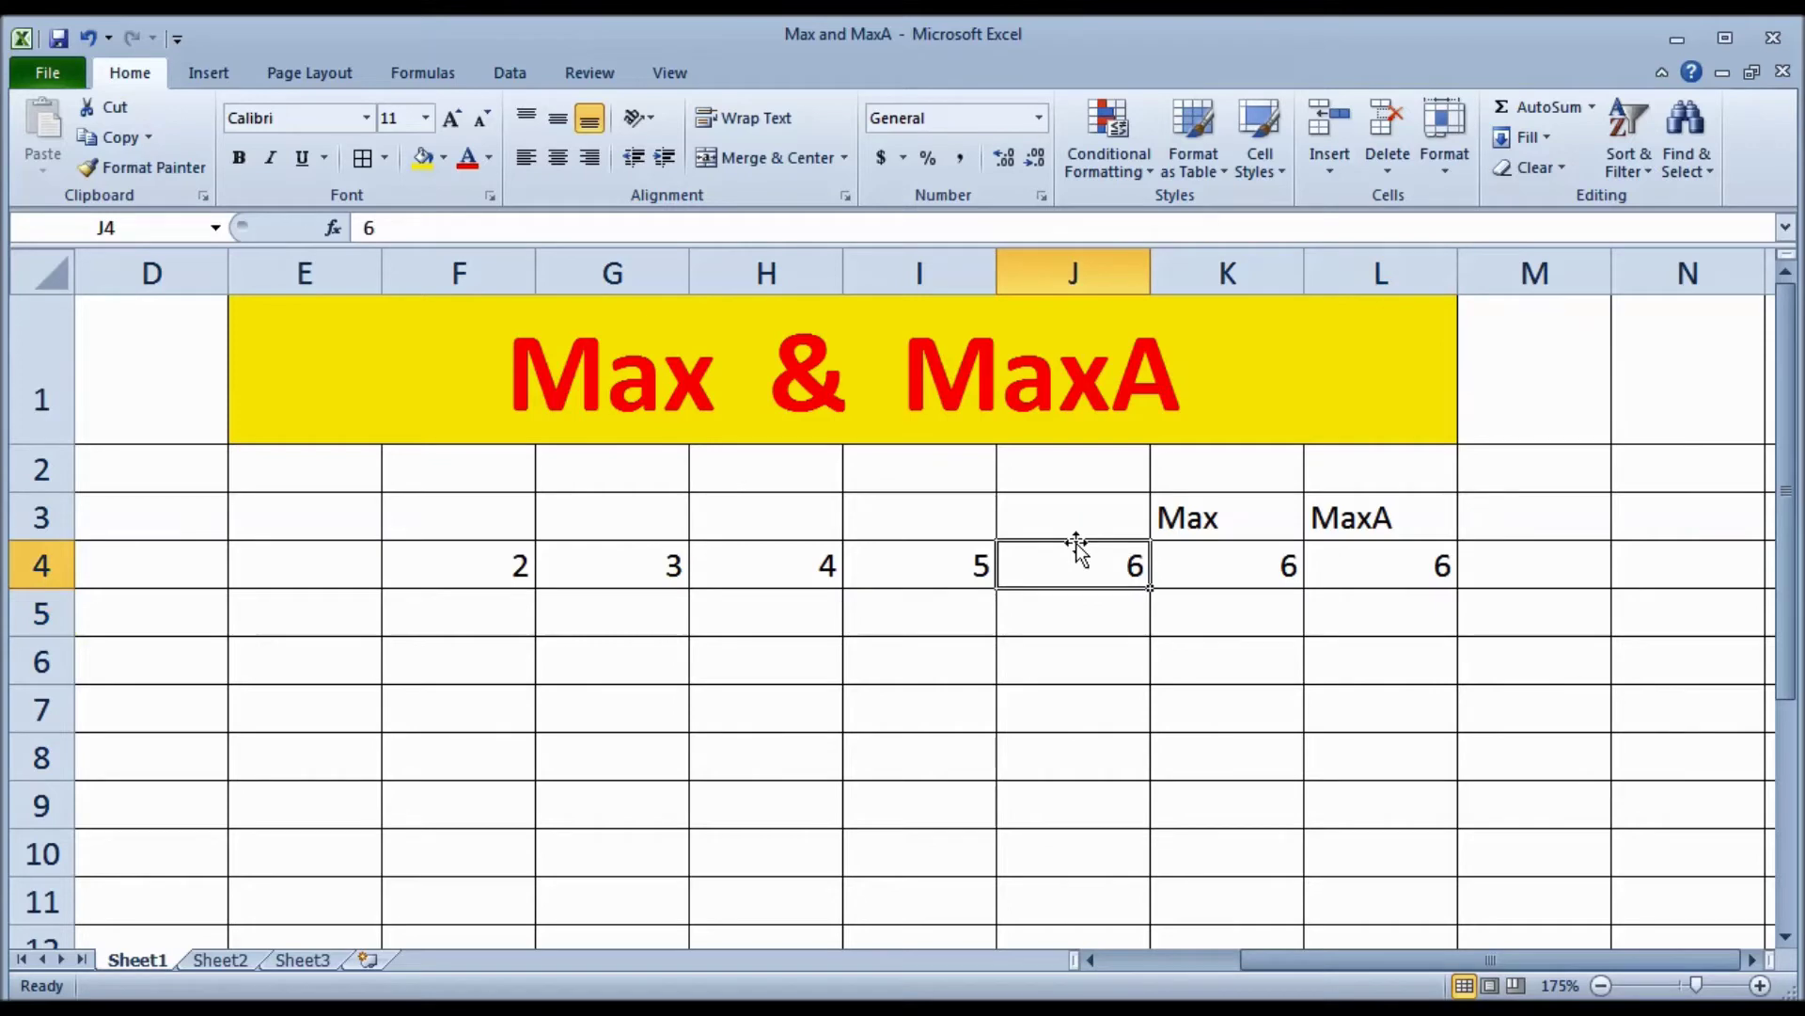
Step: Swap the values so I4 holds 6 and J4 holds 5
{"action": "left_click", "coordinate": [975, 566]}
{"action": "type", "text": "6"}
{"action": "left_click", "coordinate": [1091, 572]}
{"action": "type", "text": "5"}
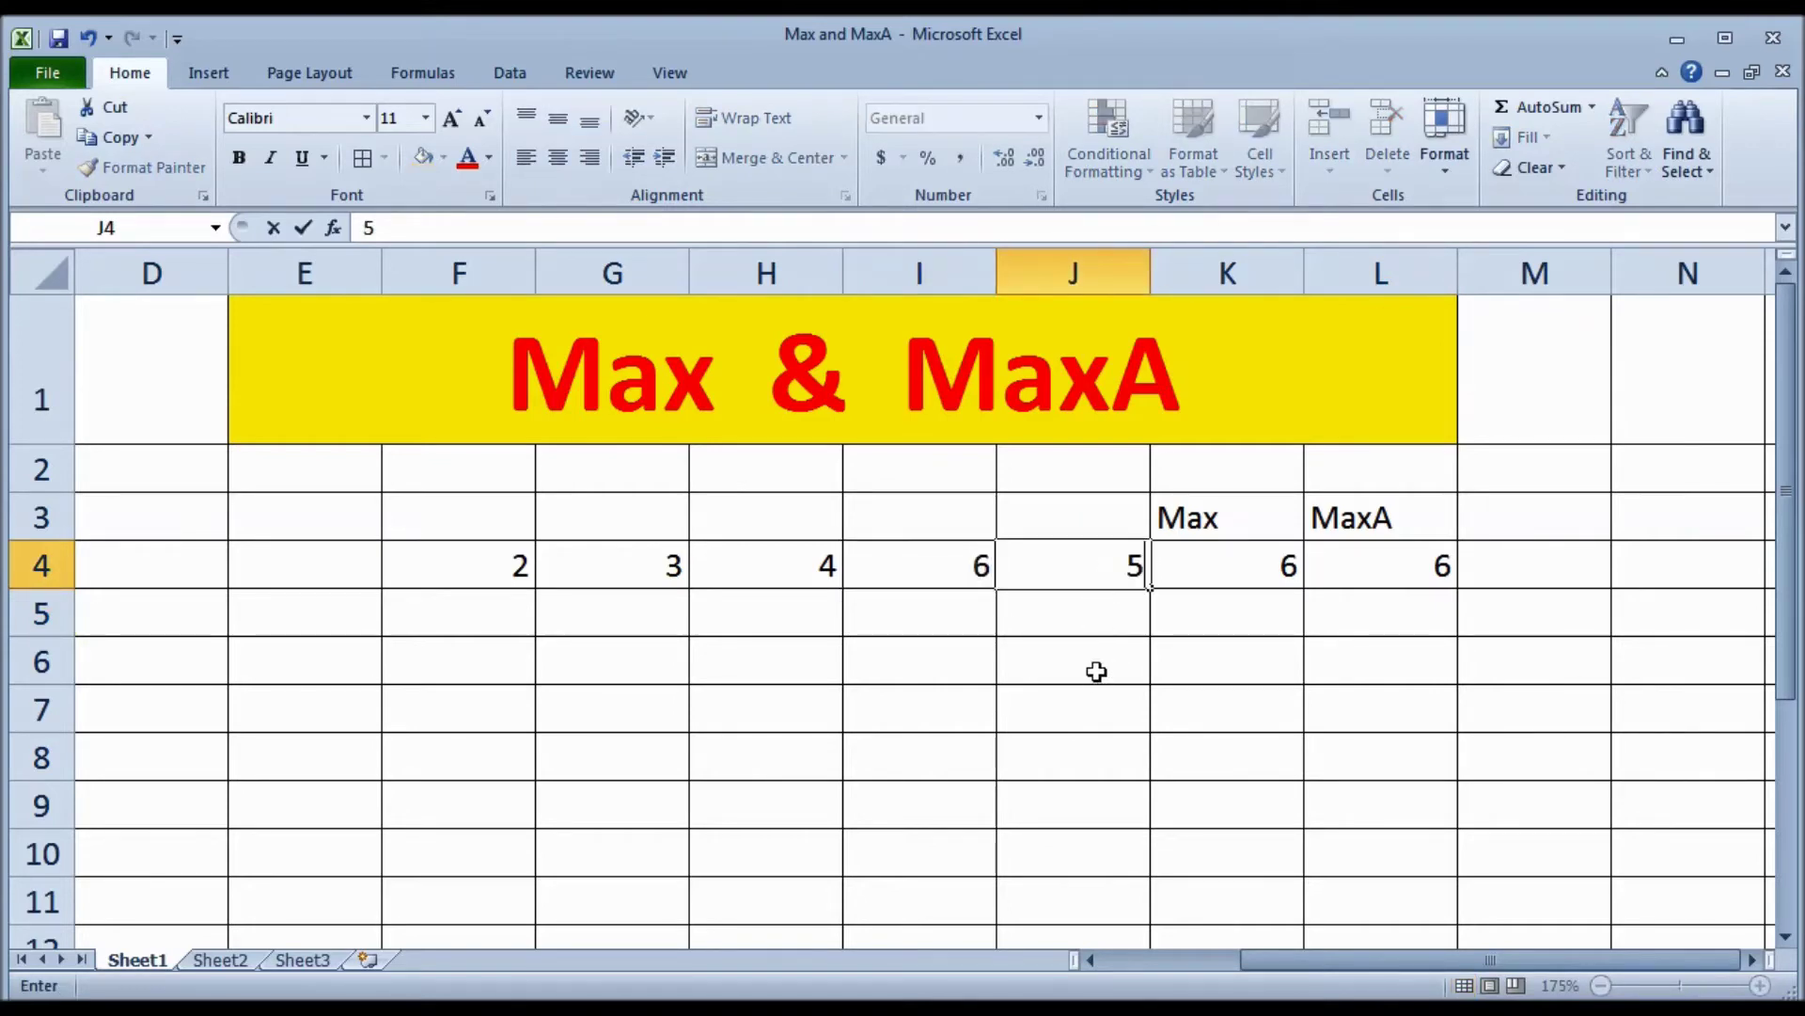
{"action": "left_click", "coordinate": [1095, 669]}
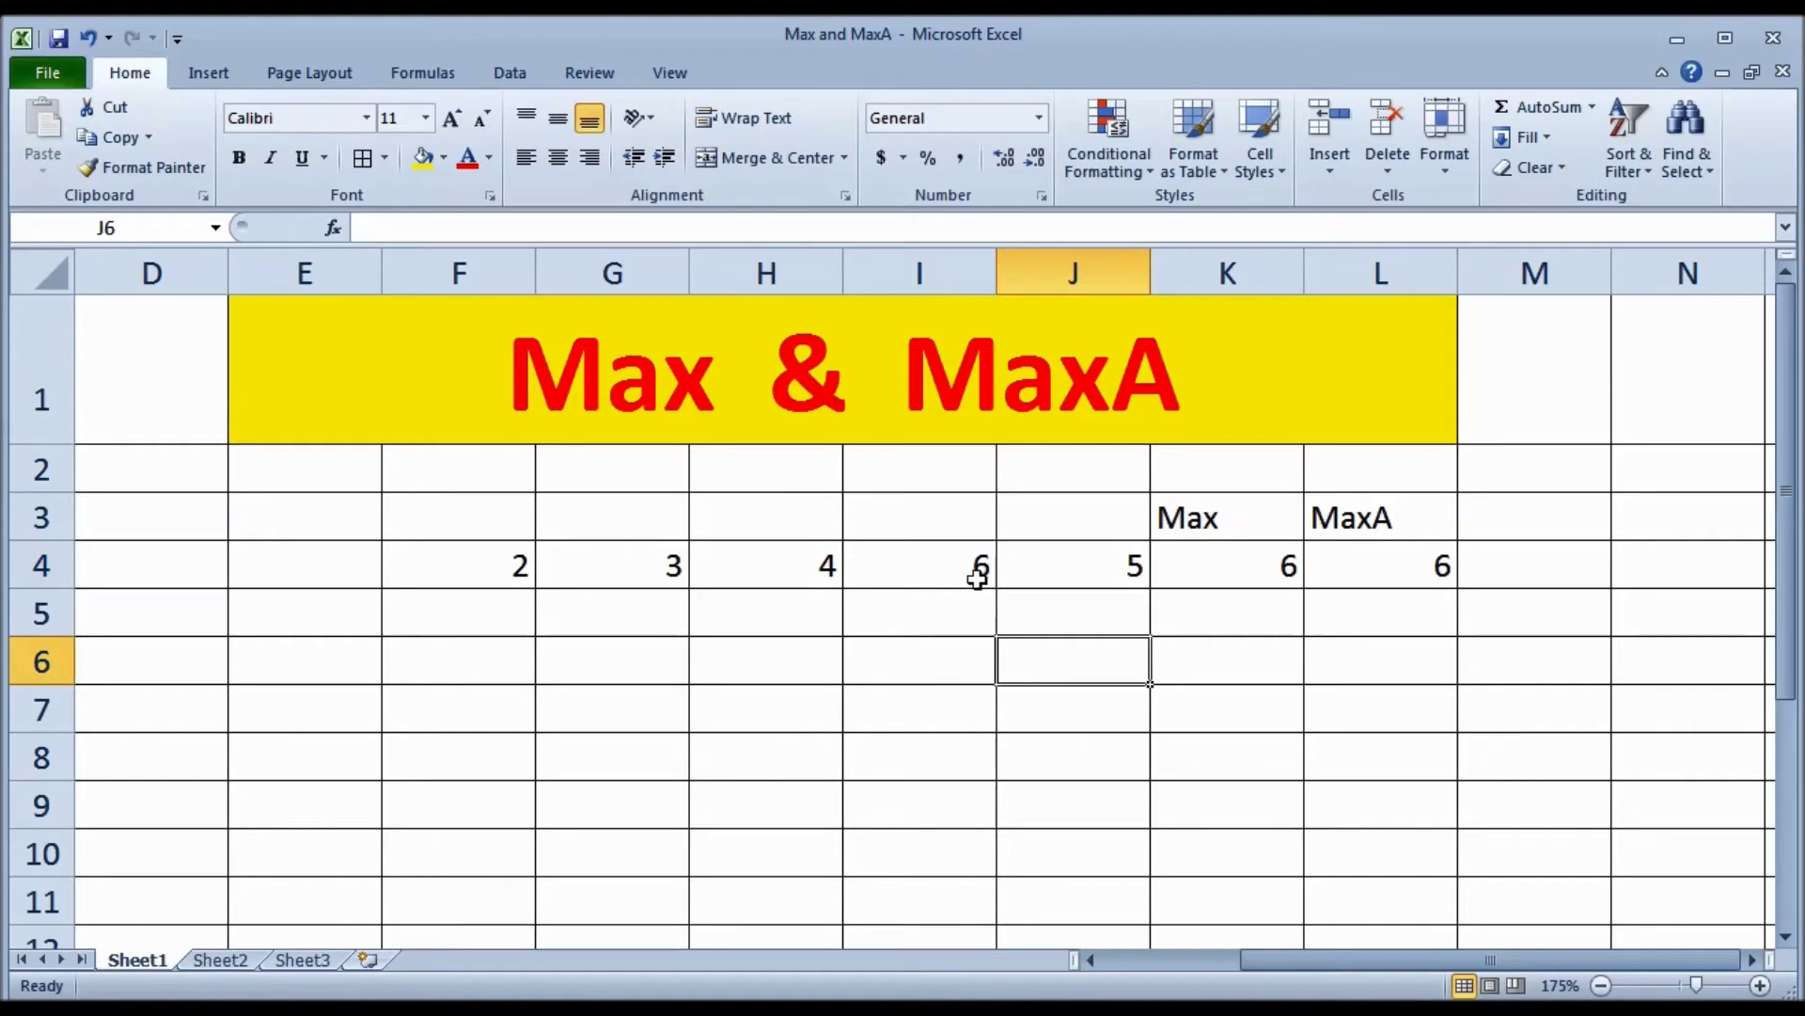
Step: Replace the number in I4 with the text 'india'
{"action": "left_click_drag", "start_coordinate": [490, 568], "coordinate": [1072, 571]}
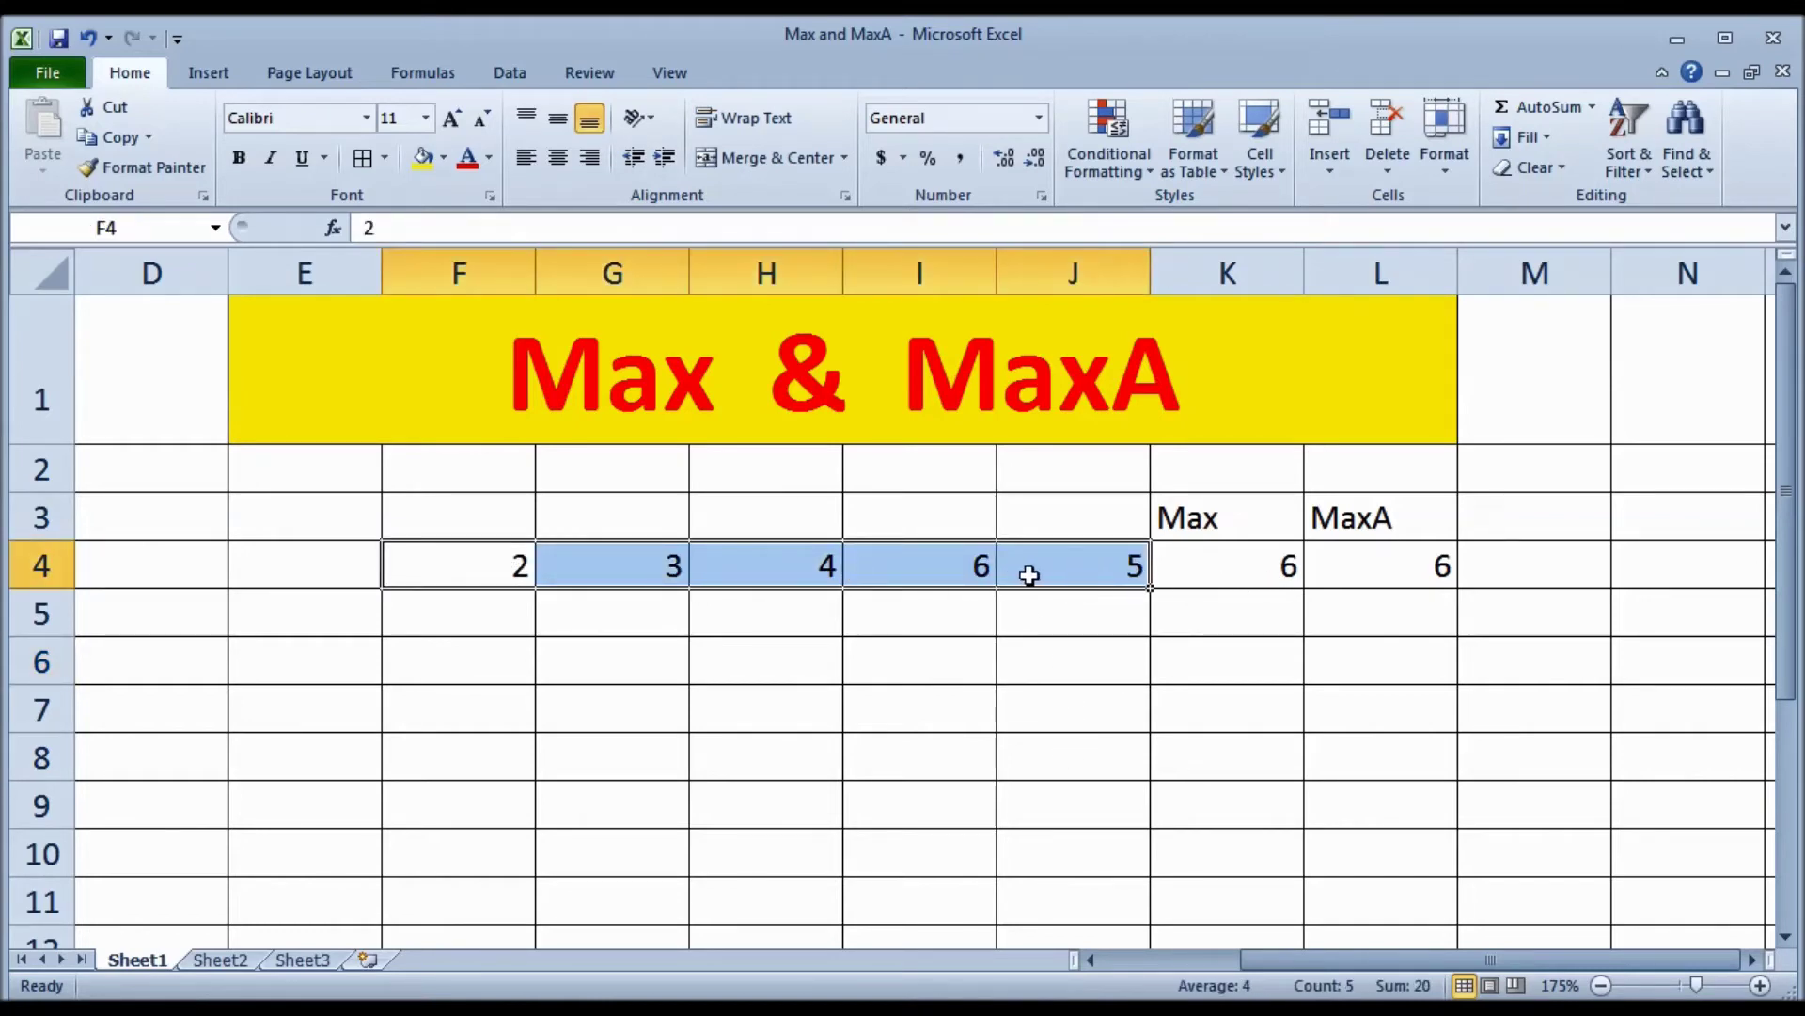
{"action": "left_click", "coordinate": [969, 568]}
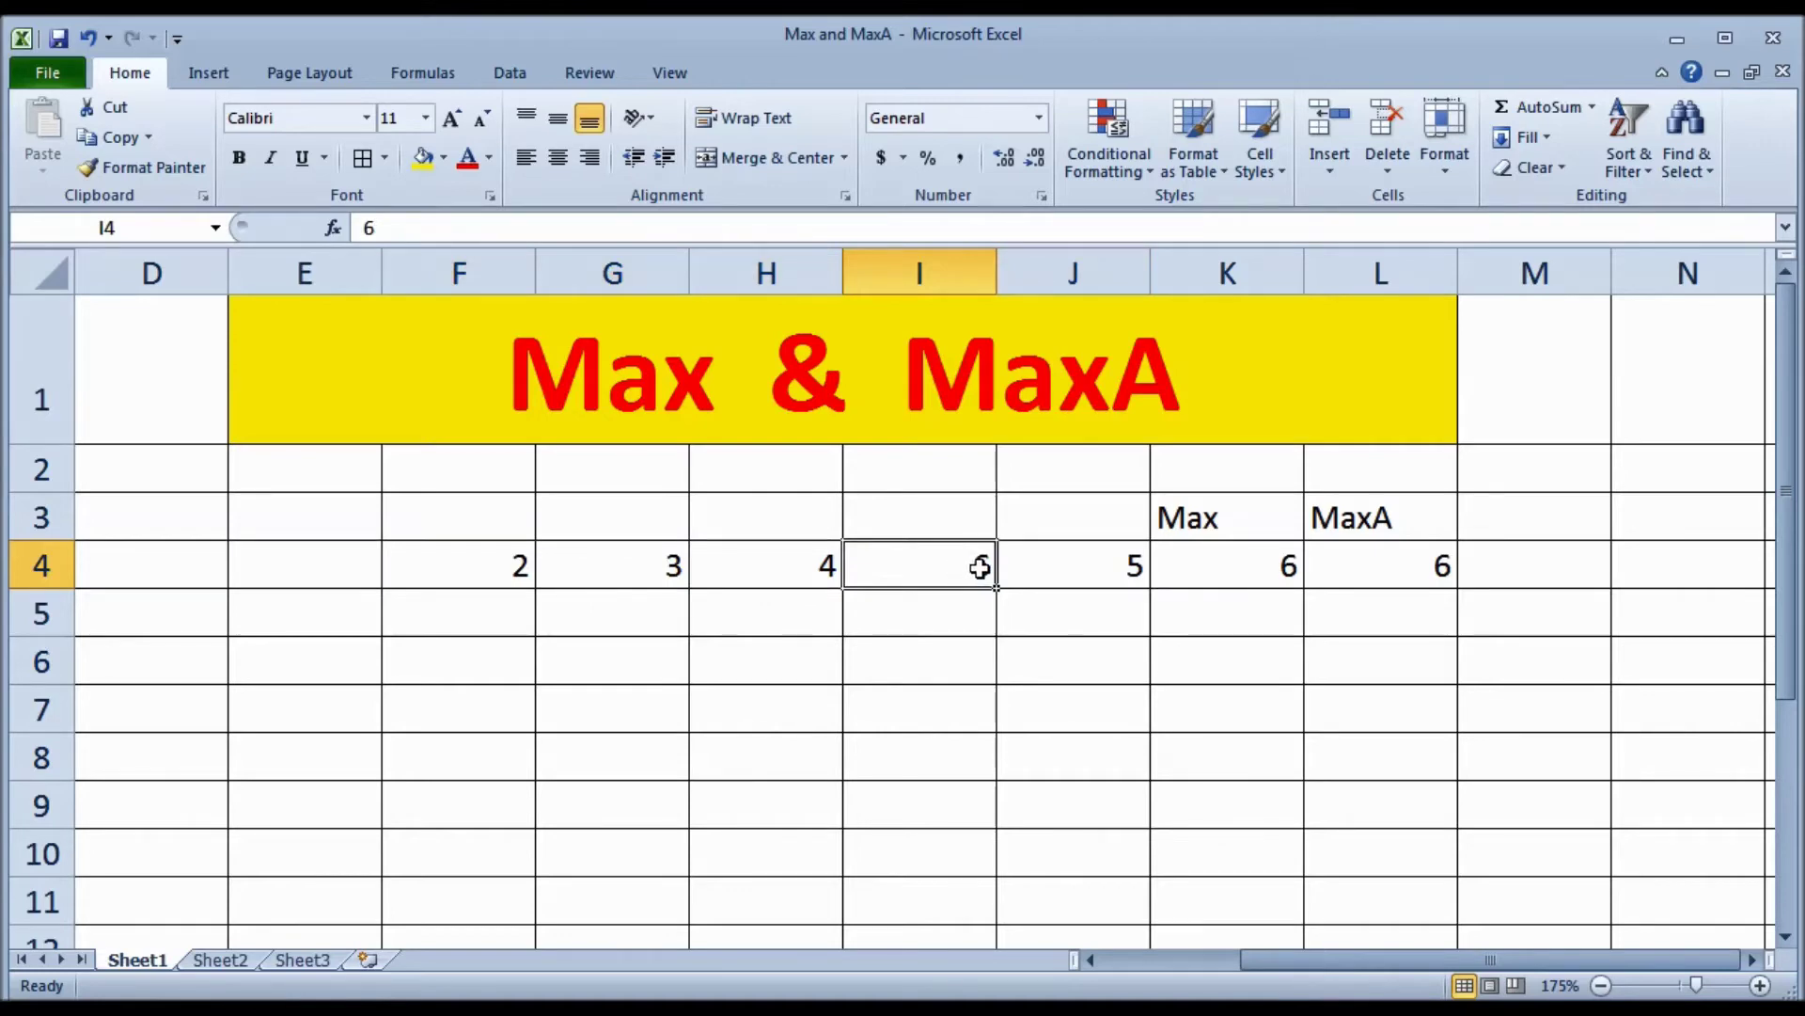
{"action": "type", "text": "roop"}
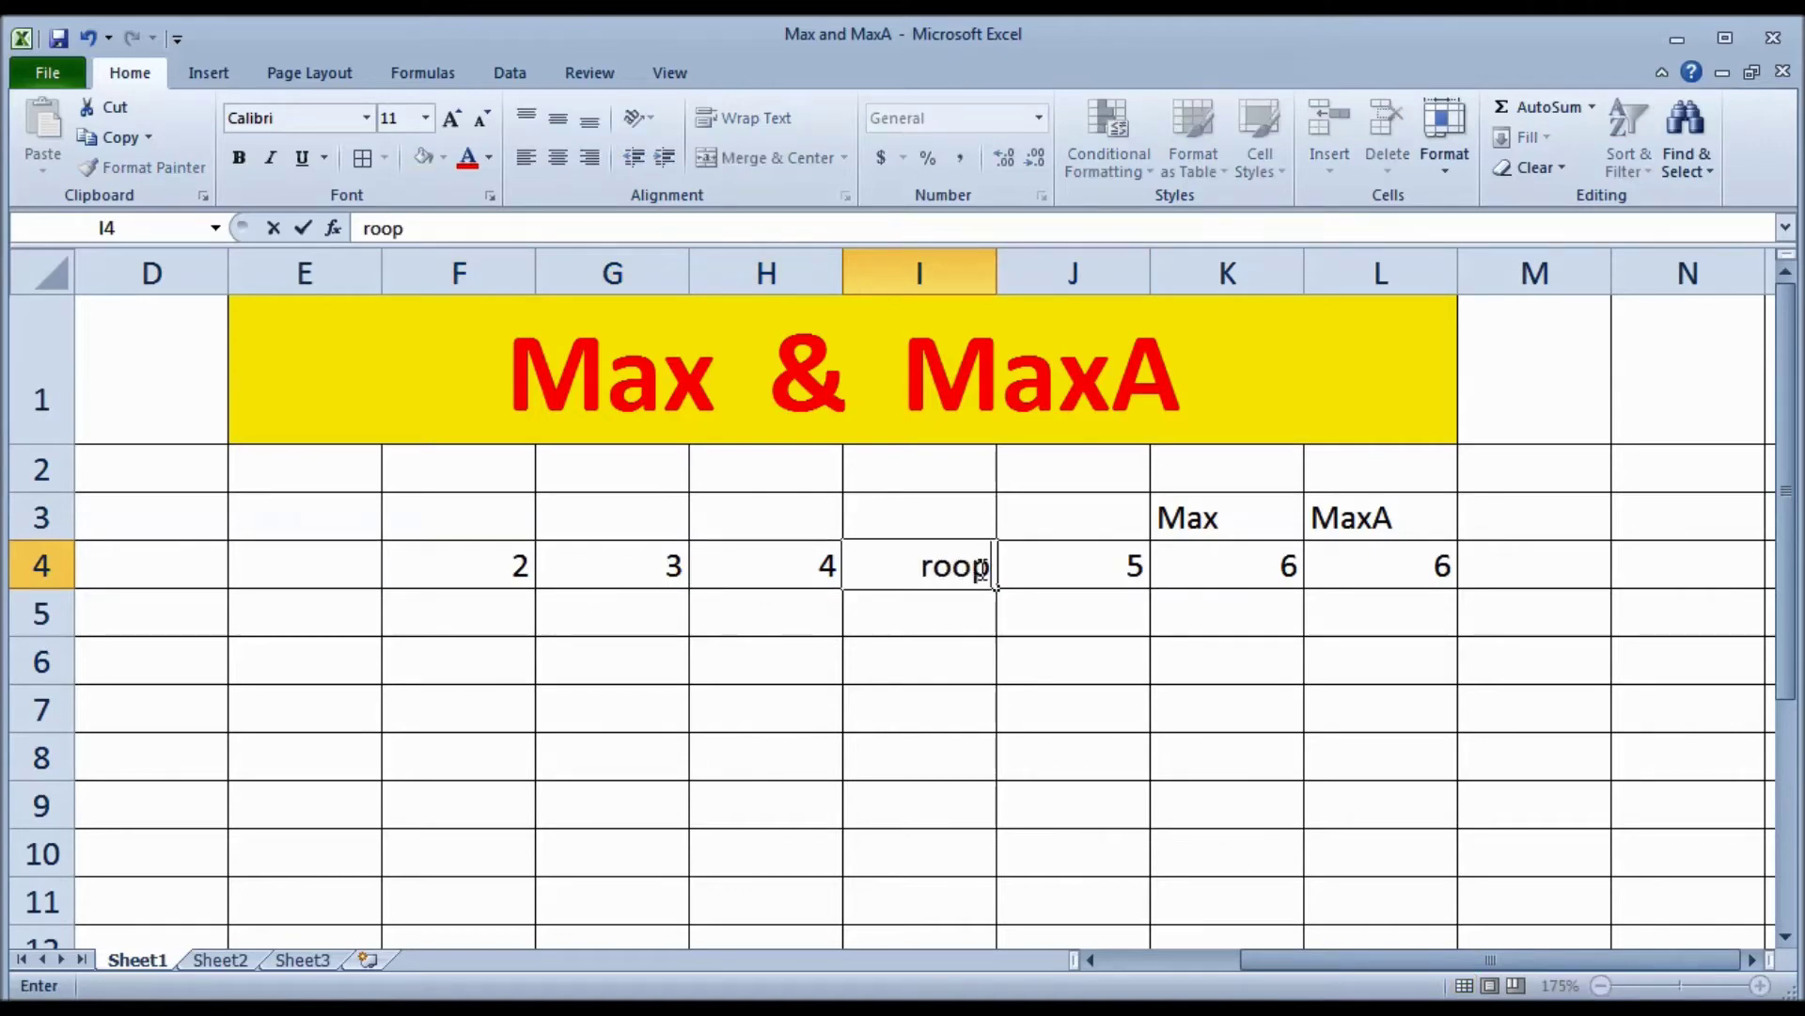
{"action": "key", "text": "BackSpace"}
{"action": "key", "text": "BackSpace"}
{"action": "key", "text": "BackSpace"}
{"action": "key", "text": "BackSpace"}
{"action": "type", "text": "ndia"}
{"action": "key", "text": "Return"}
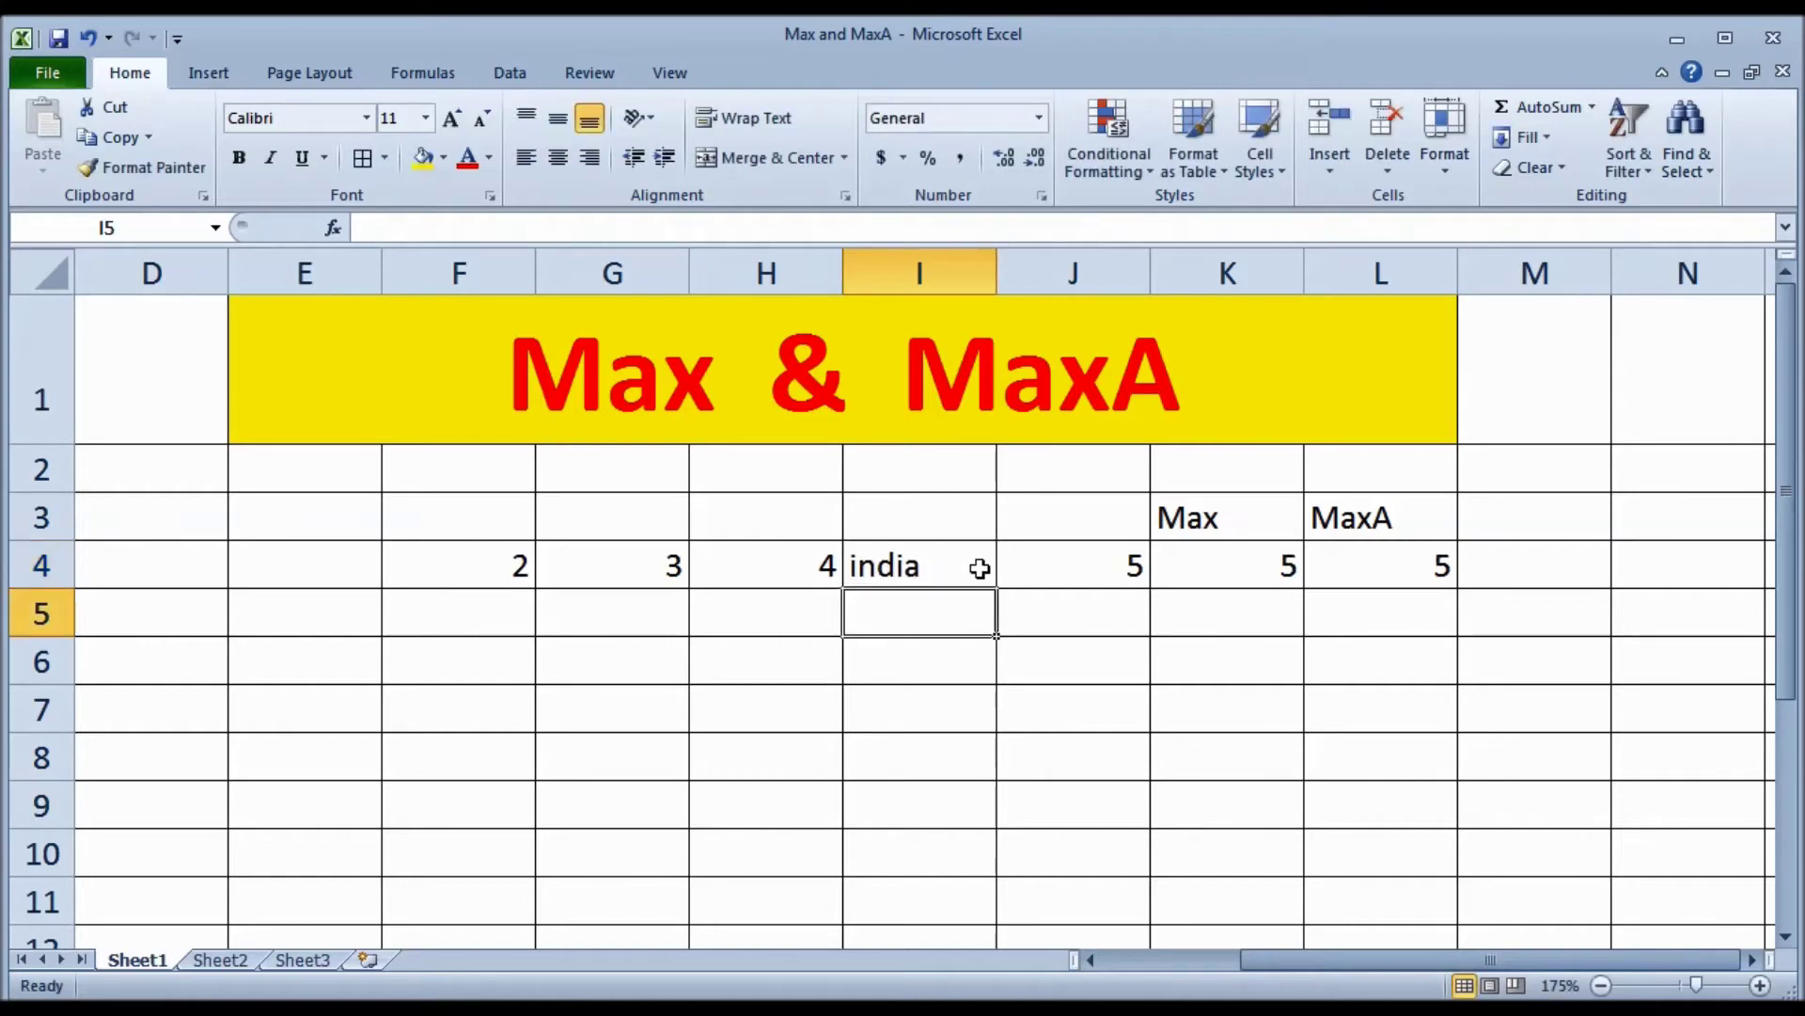
Step: Check the K4 MAX and L4 MAXA results, both now 5
{"action": "left_click", "coordinate": [927, 572]}
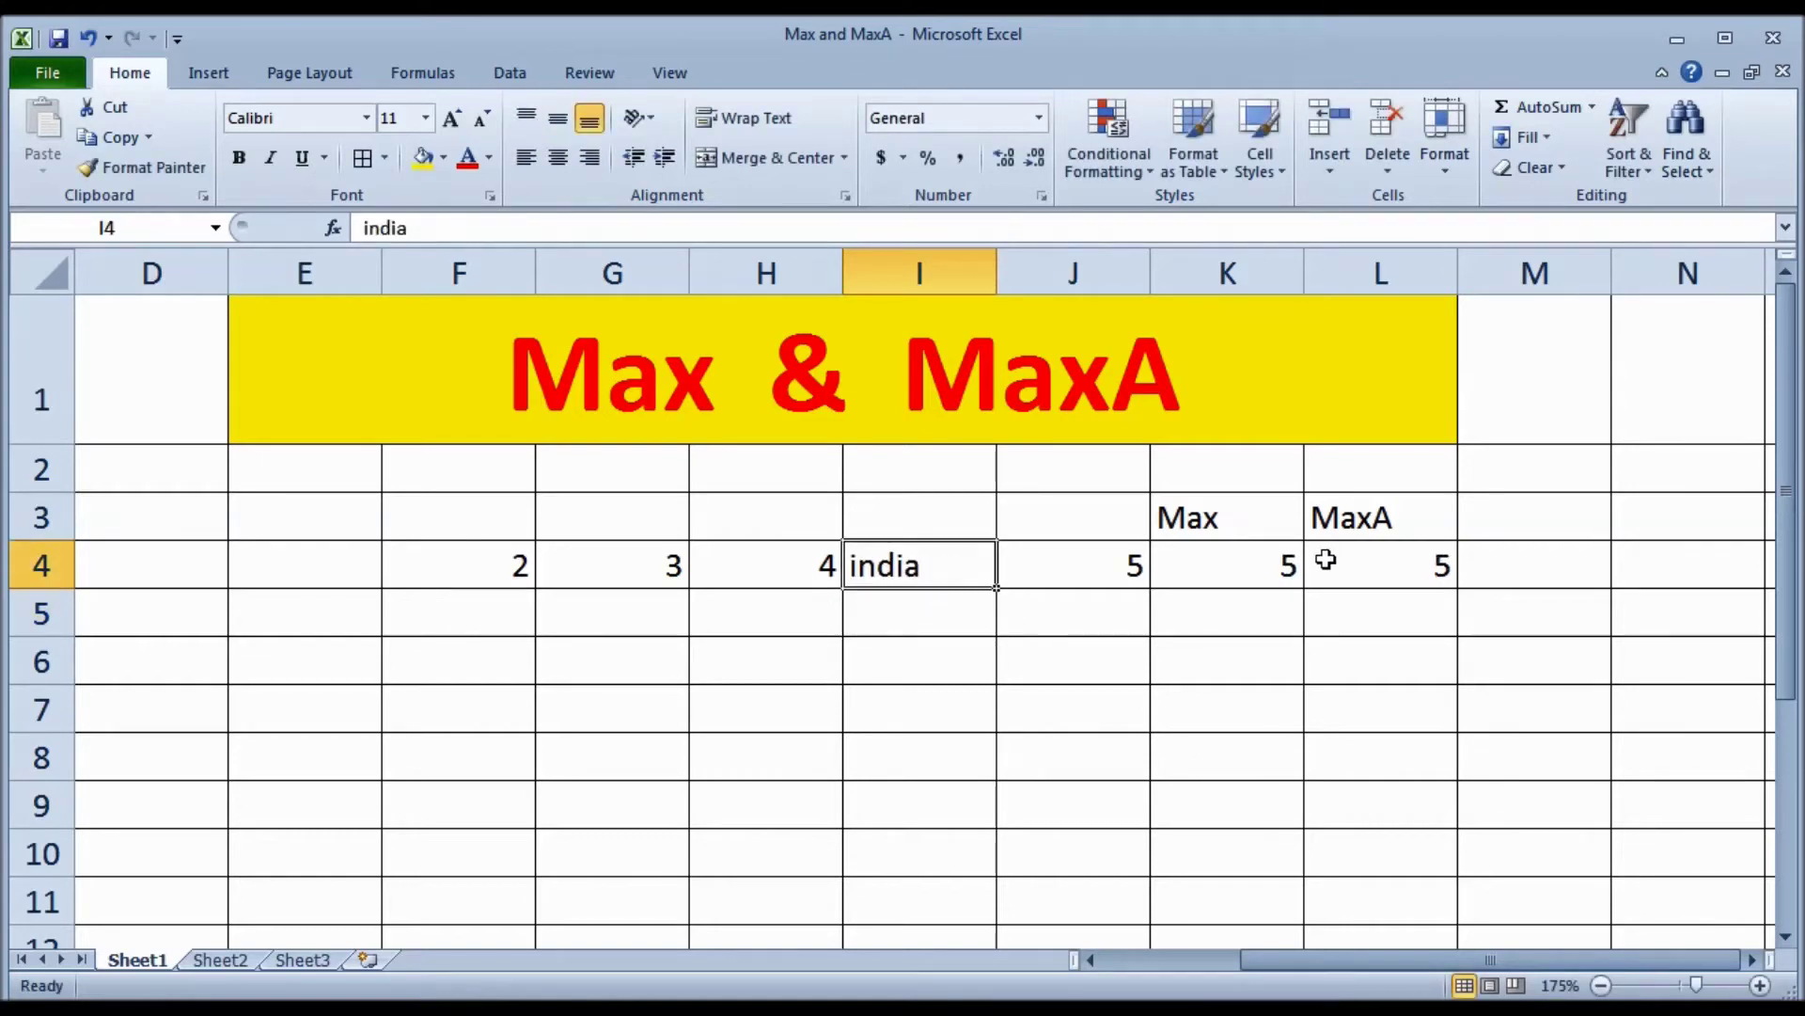
{"action": "left_click", "coordinate": [1229, 568]}
{"action": "left_click", "coordinate": [933, 575]}
{"action": "left_click", "coordinate": [1379, 578]}
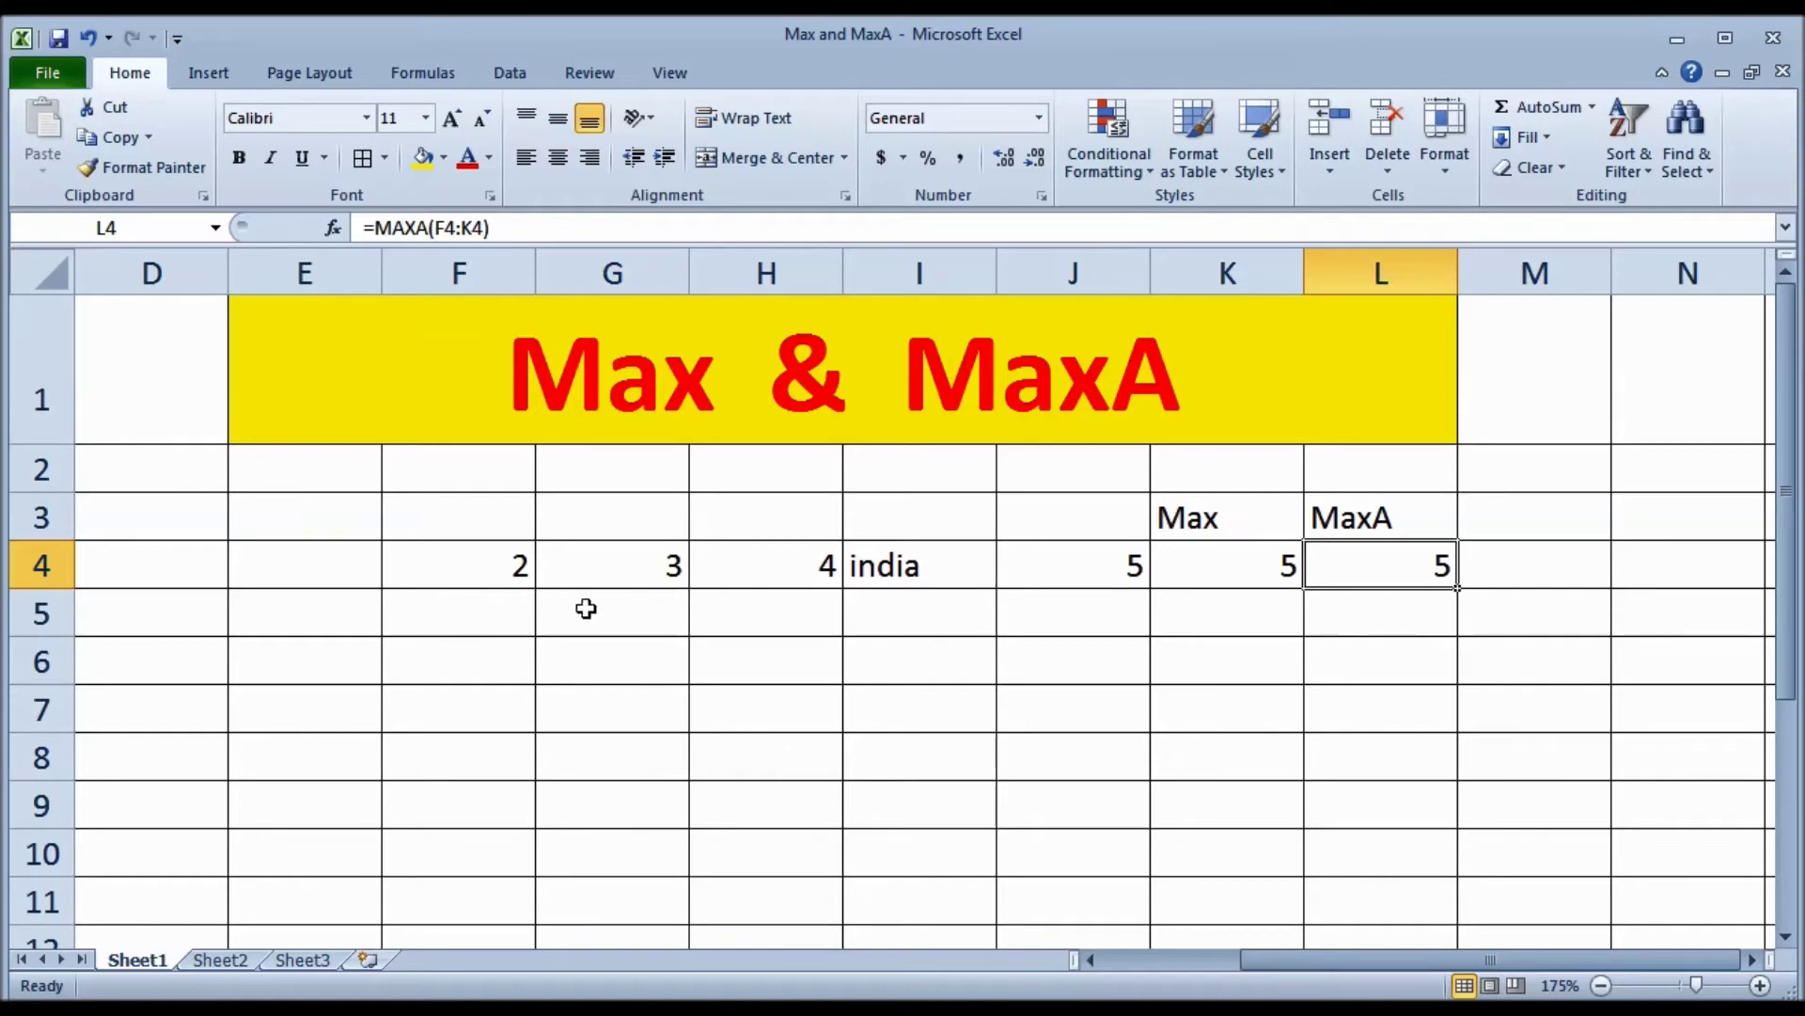
Step: Enter TRUE in H6 and FALSE in I6
{"action": "left_click", "coordinate": [743, 670]}
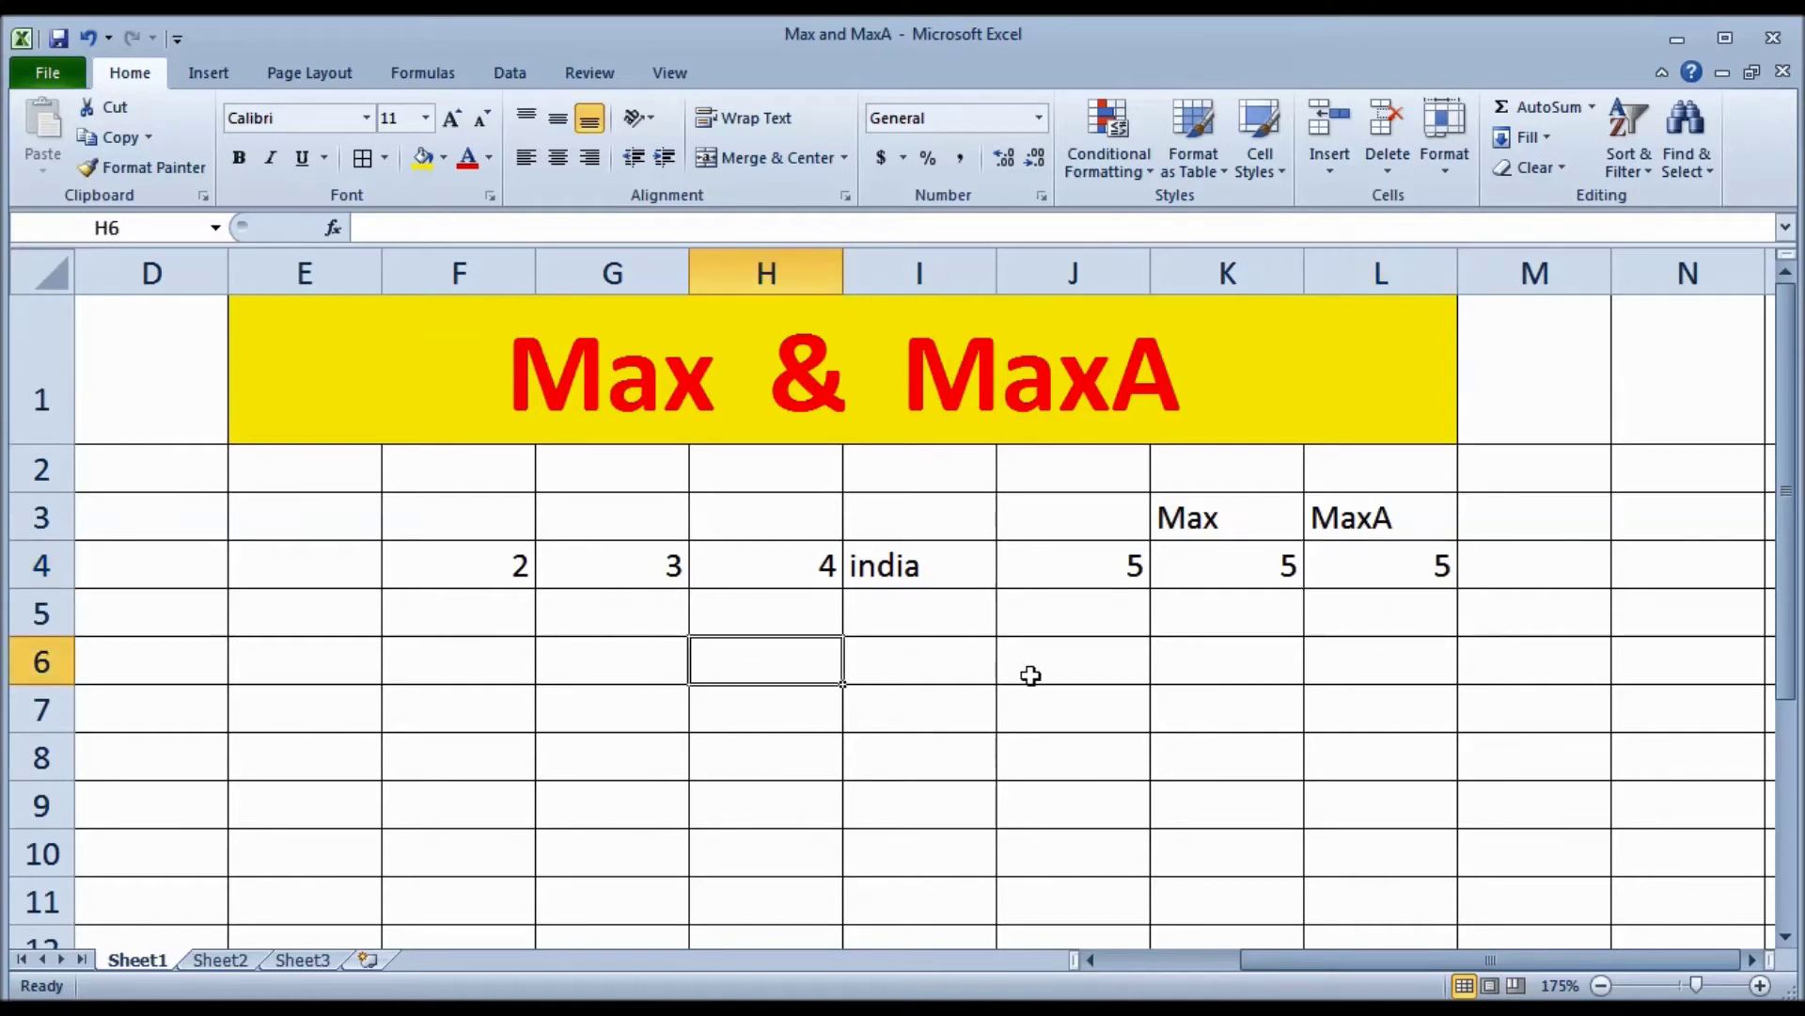
{"action": "type", "text": "True"}
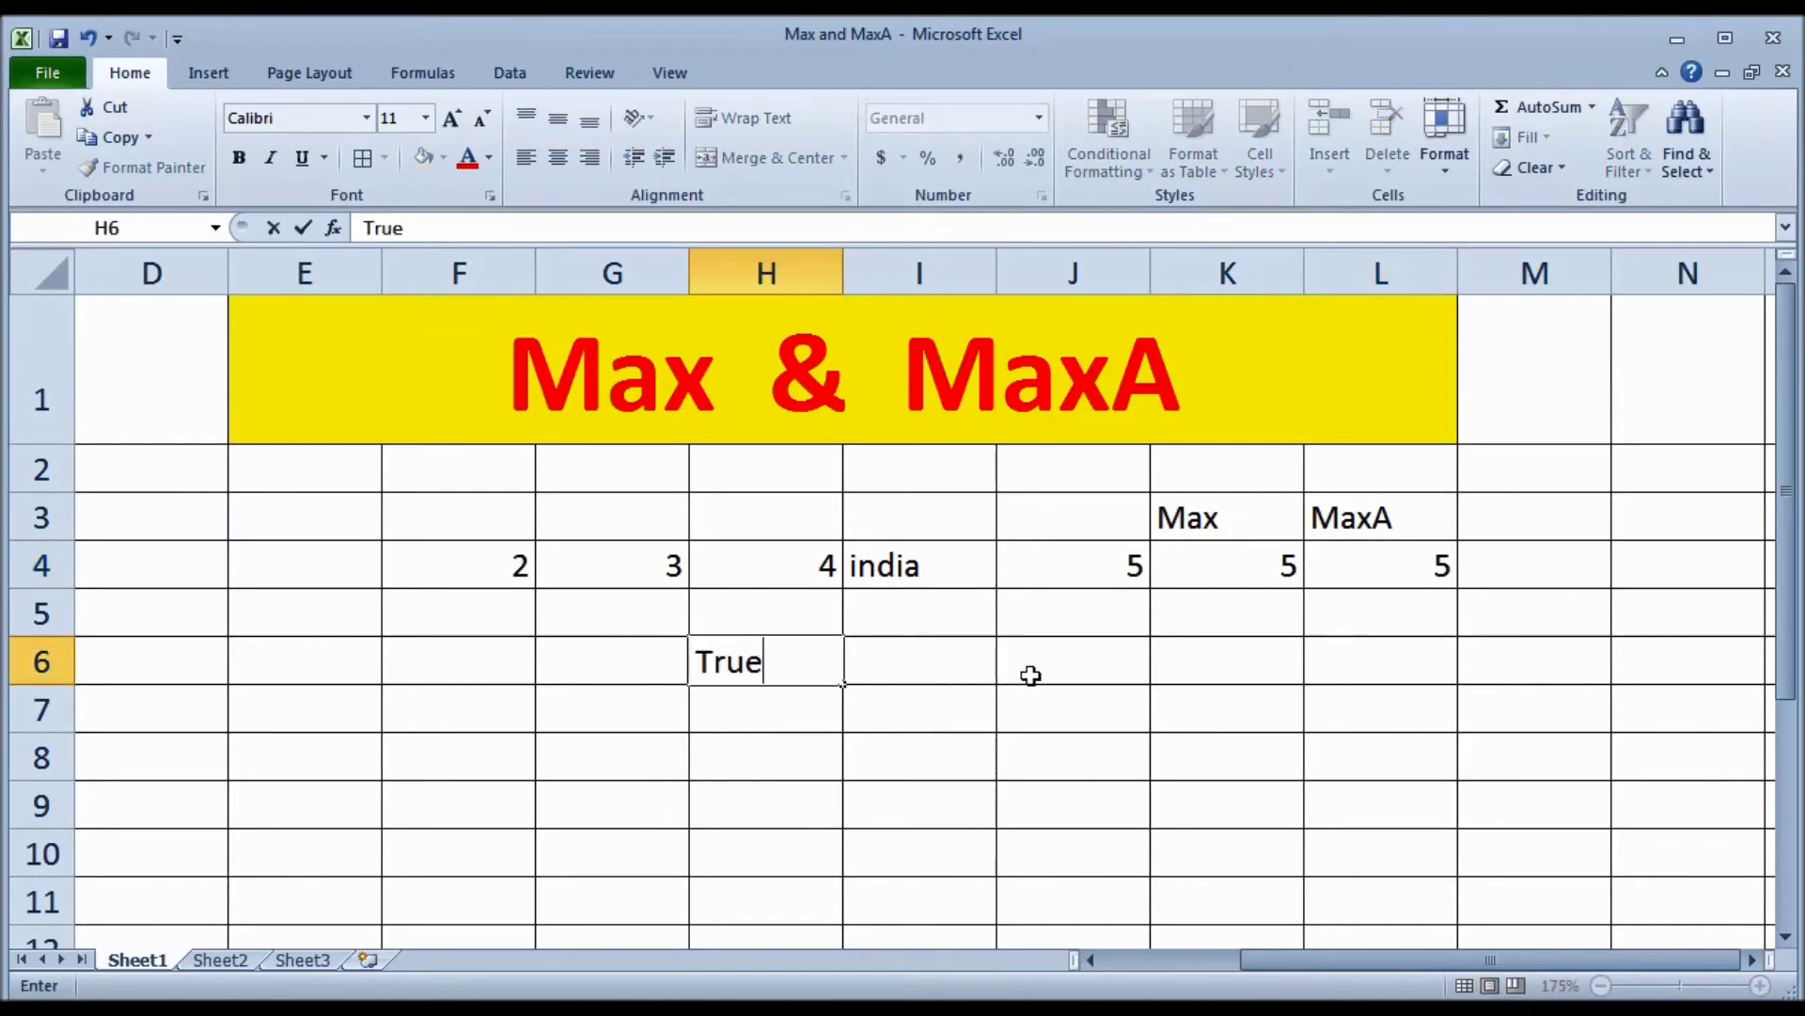
{"action": "key", "text": "Tab"}
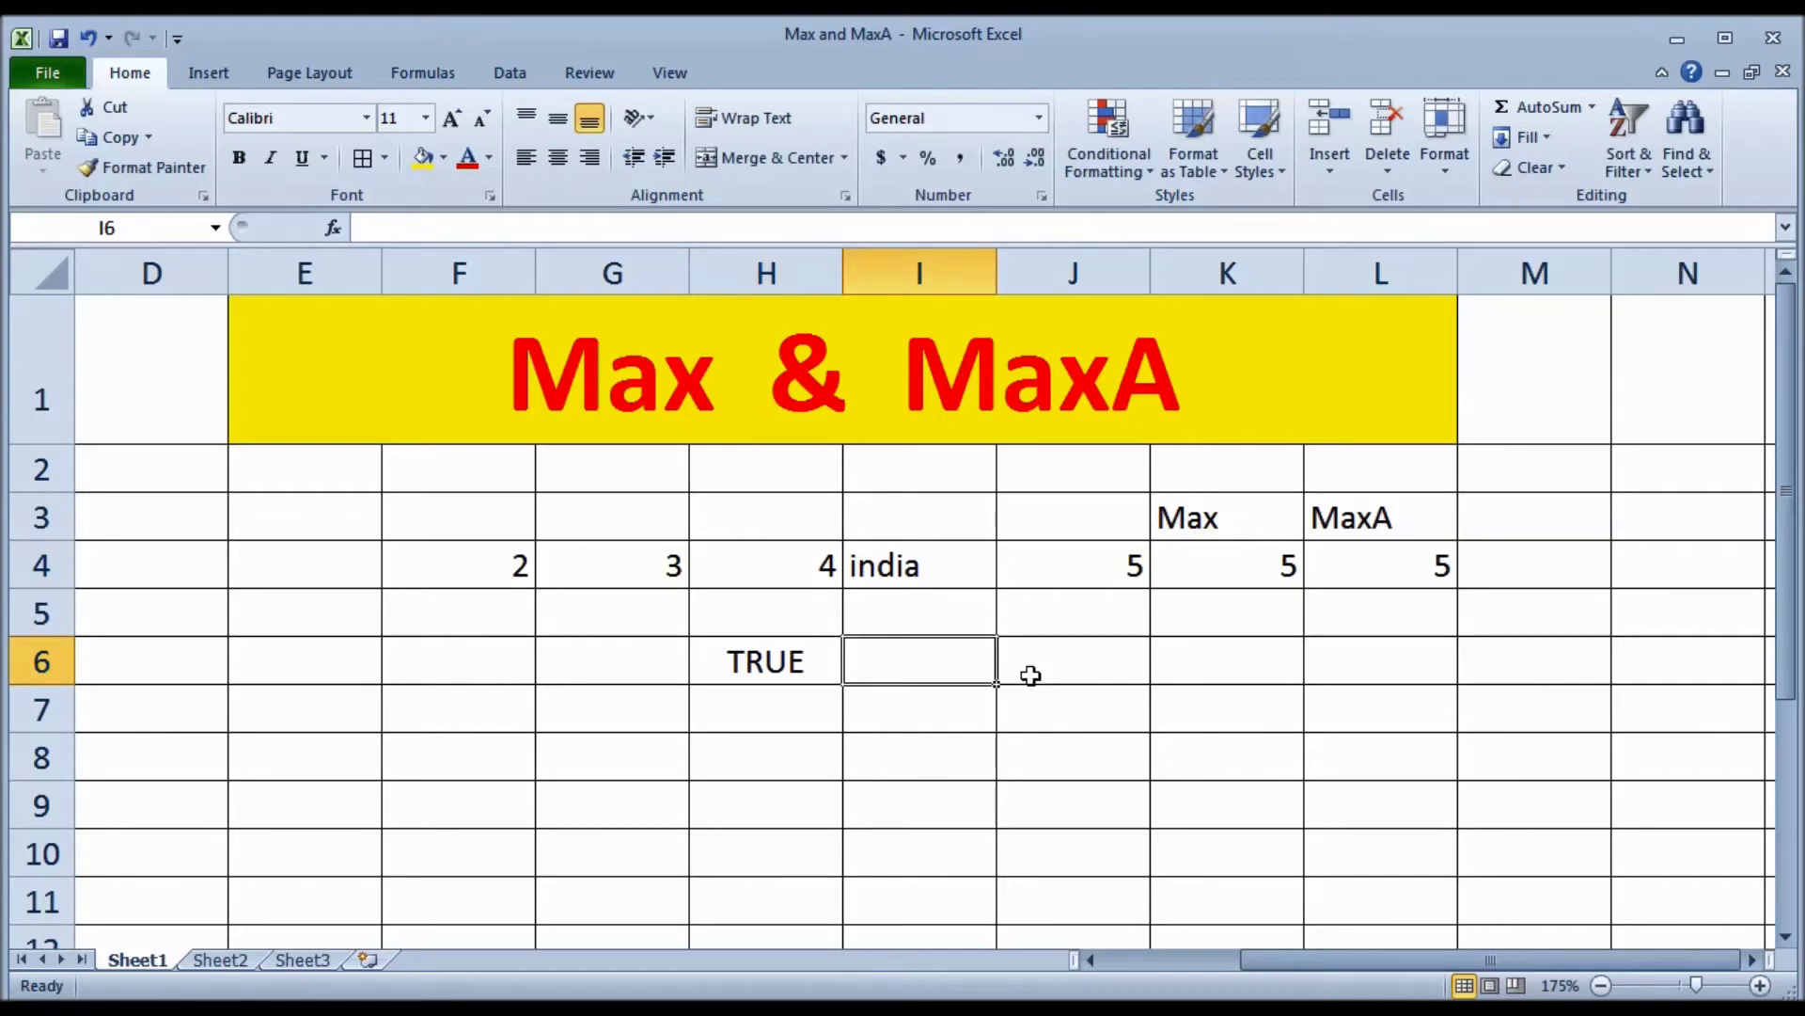
{"action": "type", "text": "Fals"}
{"action": "key", "text": "Return"}
{"action": "key", "text": "Up"}
{"action": "key", "text": "Left"}
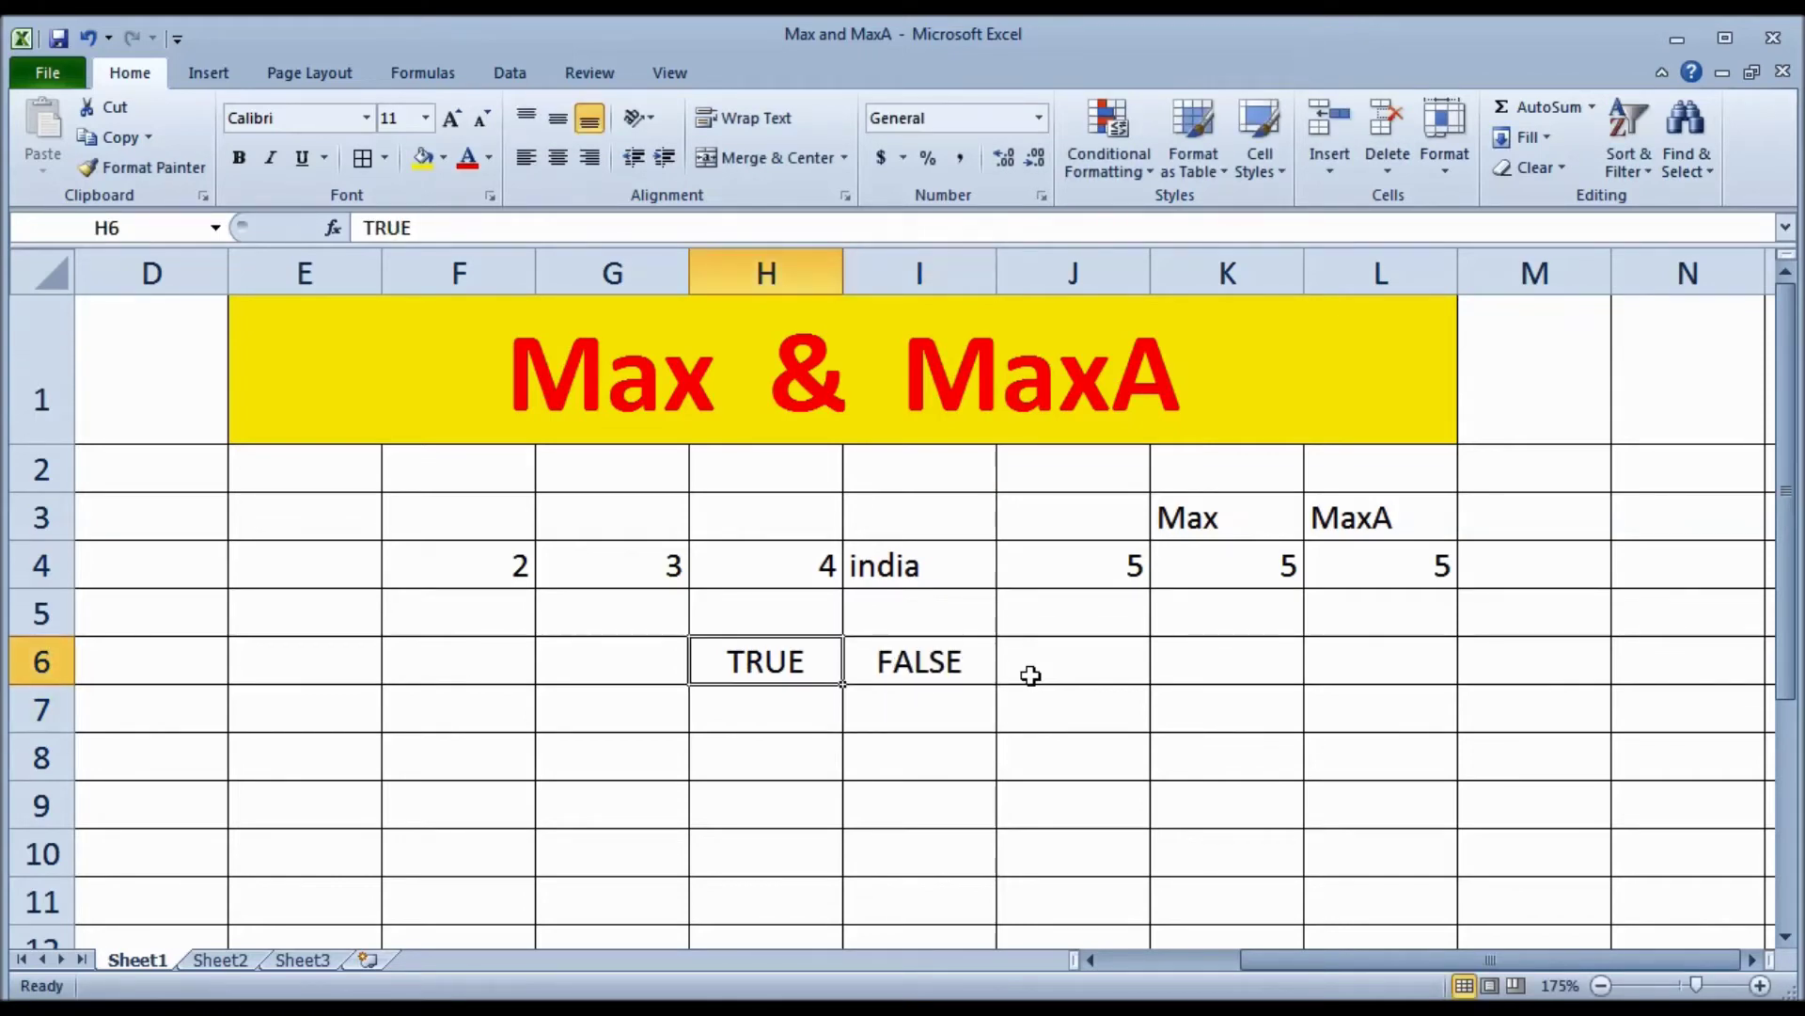
{"action": "key", "text": "Right"}
{"action": "key", "text": "Right"}
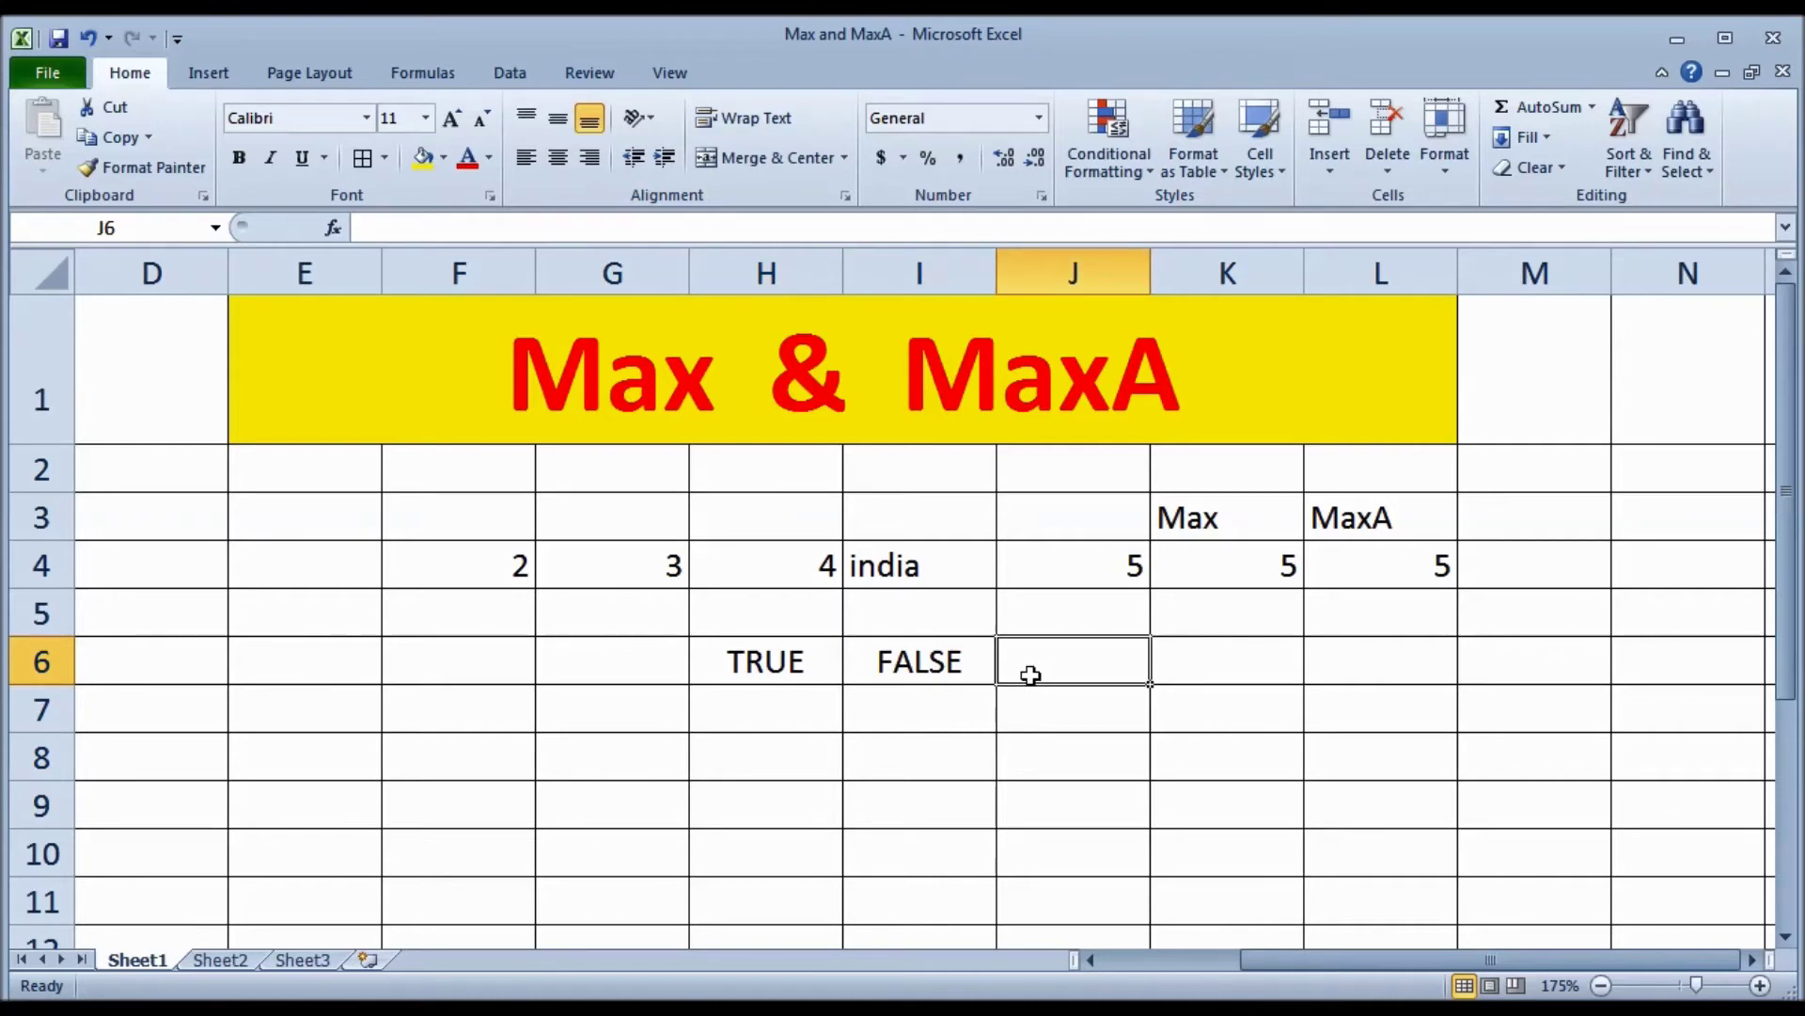
Step: Copy H6:I6 into J6:K6, then undo that misplaced paste
{"action": "left_click", "coordinate": [1216, 656]}
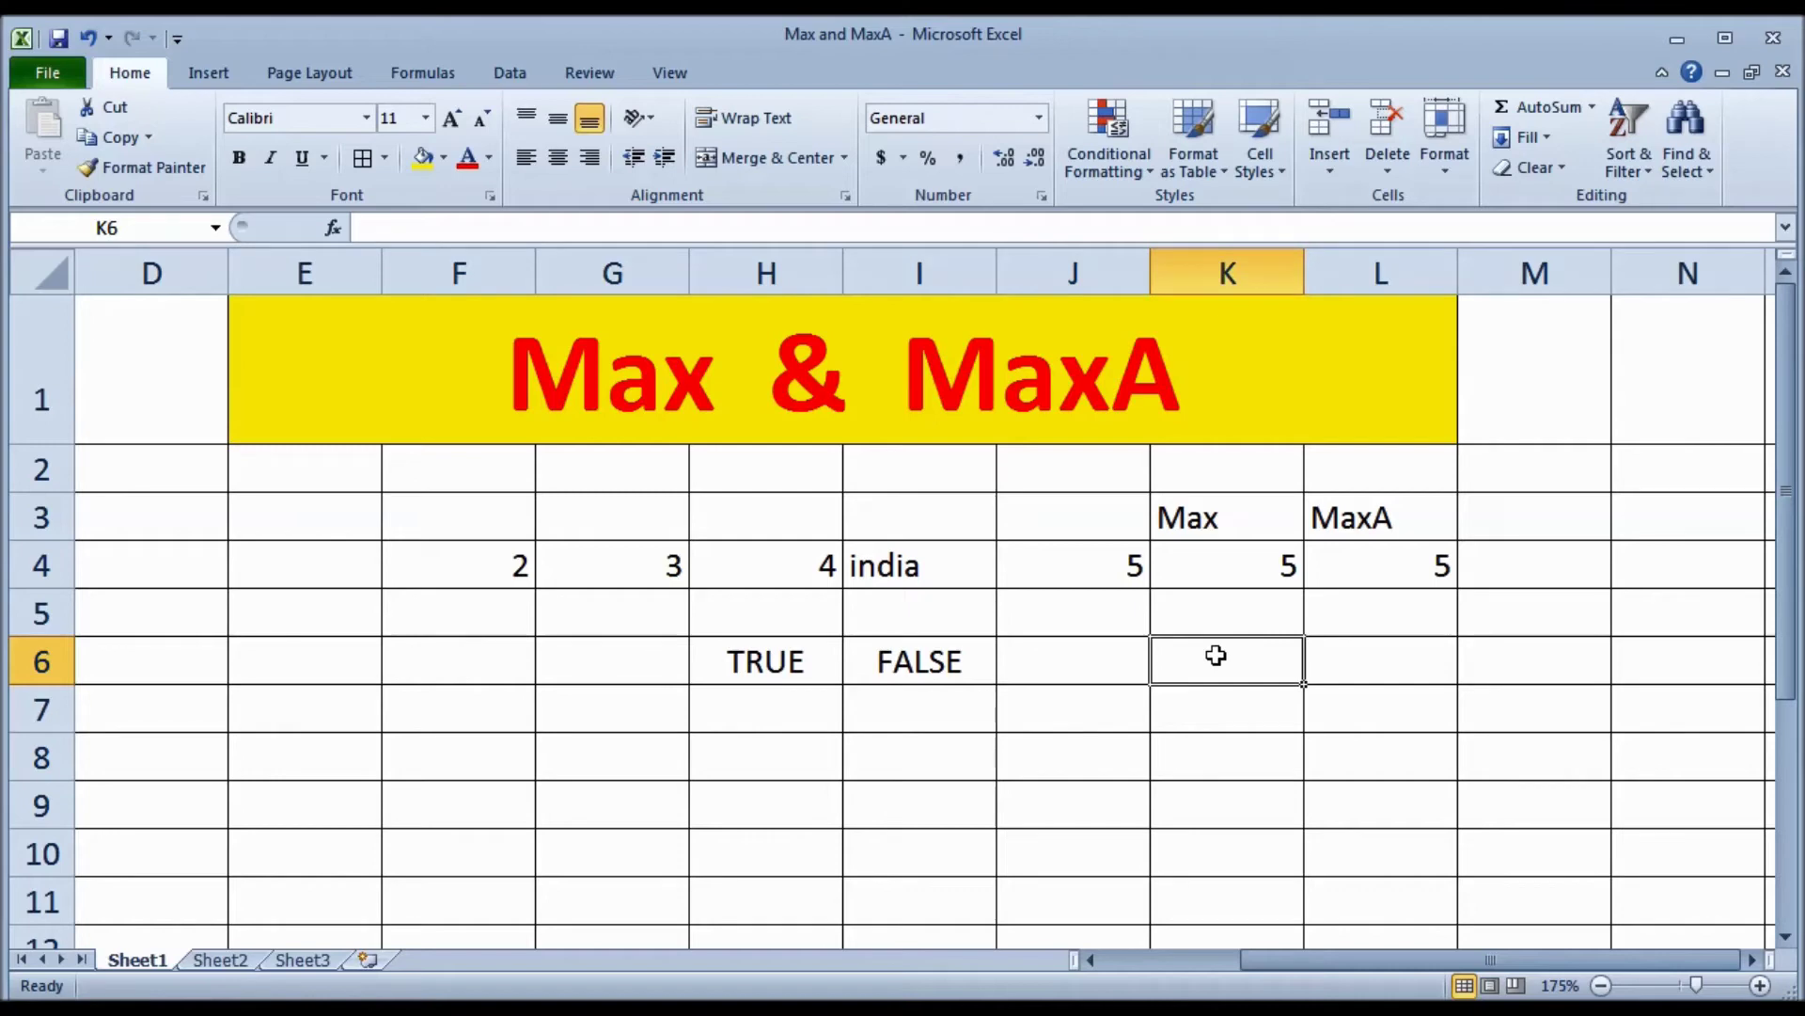
{"action": "left_click_drag", "start_coordinate": [766, 663], "coordinate": [894, 669]}
{"action": "left_click", "coordinate": [882, 689]}
{"action": "key", "text": "ctrl+c"}
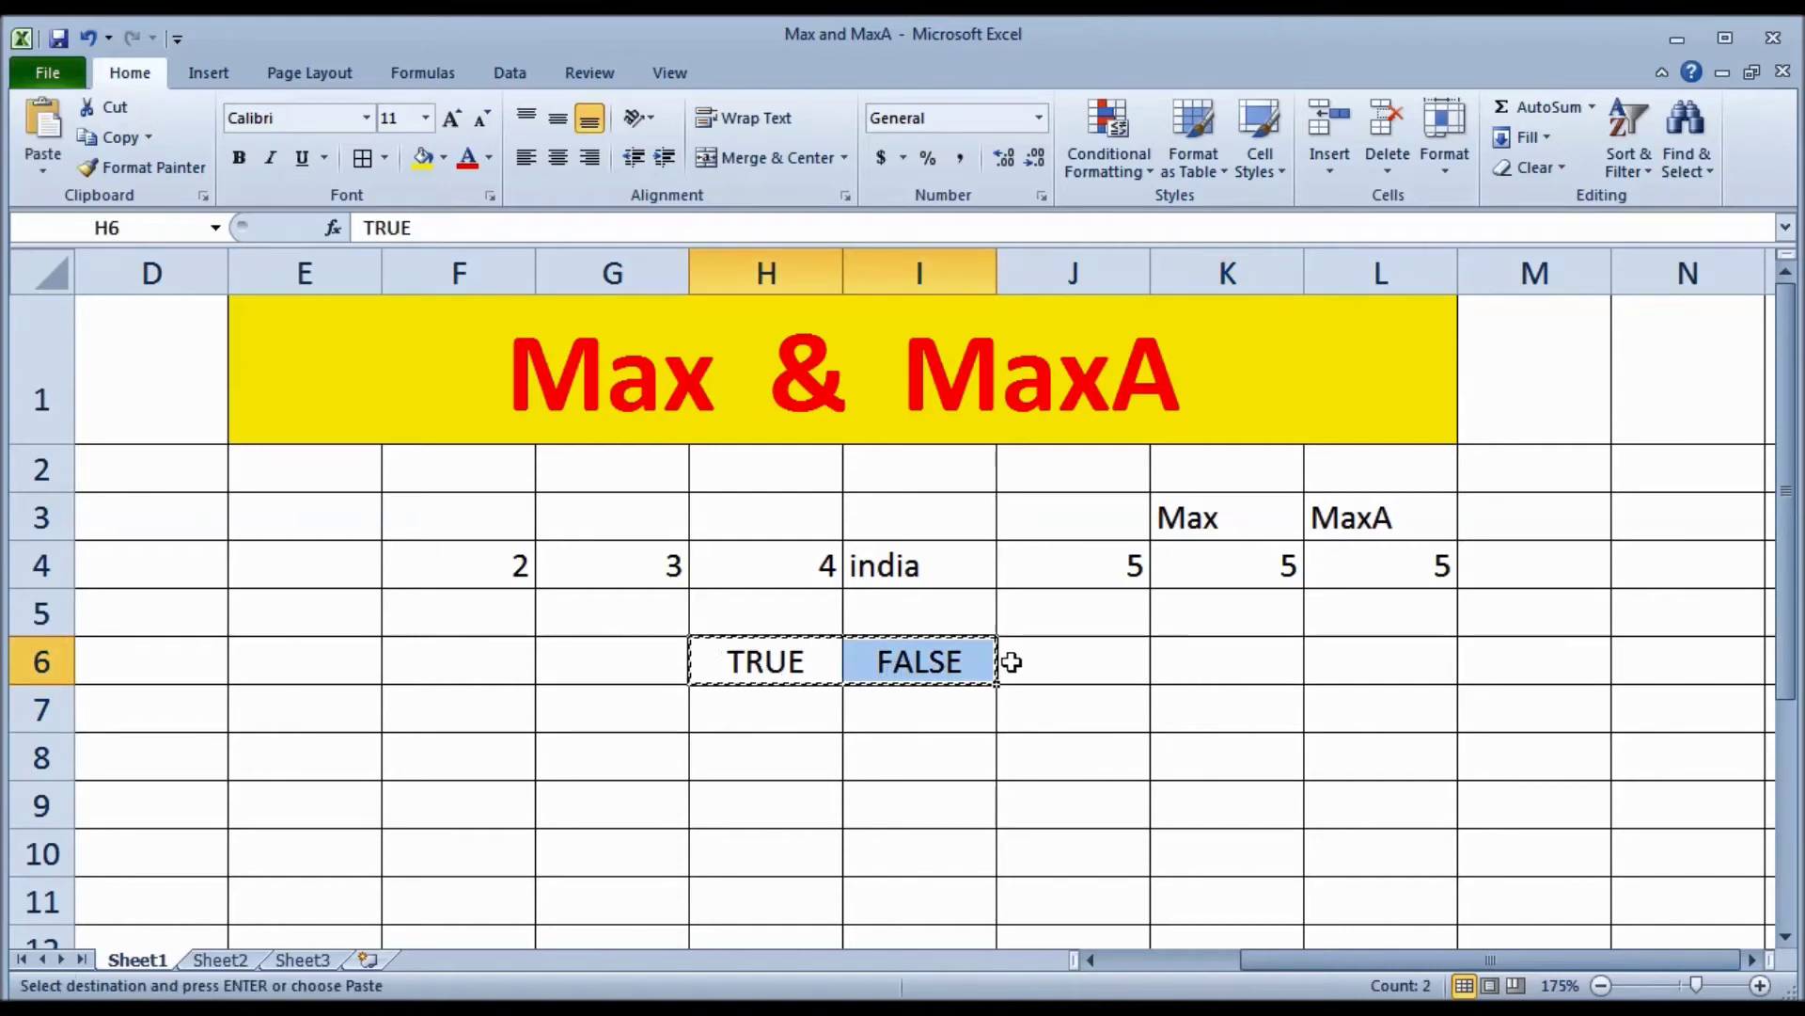
{"action": "left_click", "coordinate": [1010, 662]}
{"action": "key", "text": "Return"}
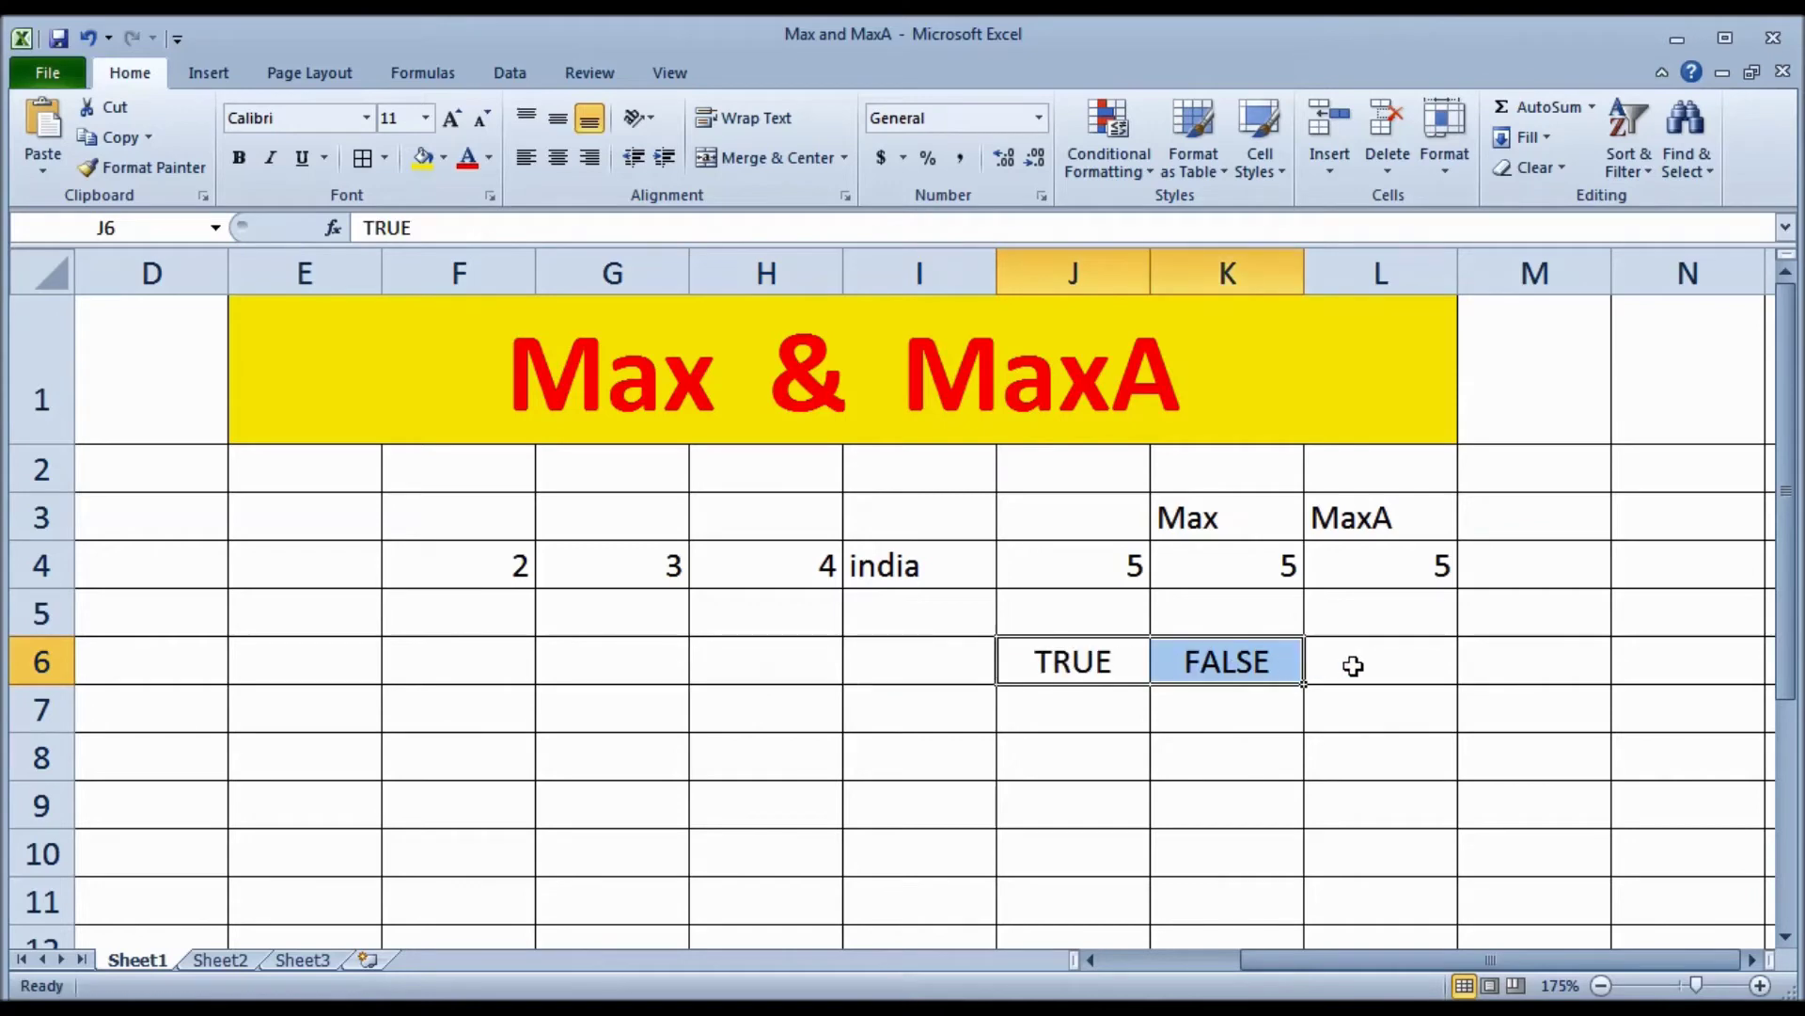
{"action": "key", "text": "ctrl+z"}
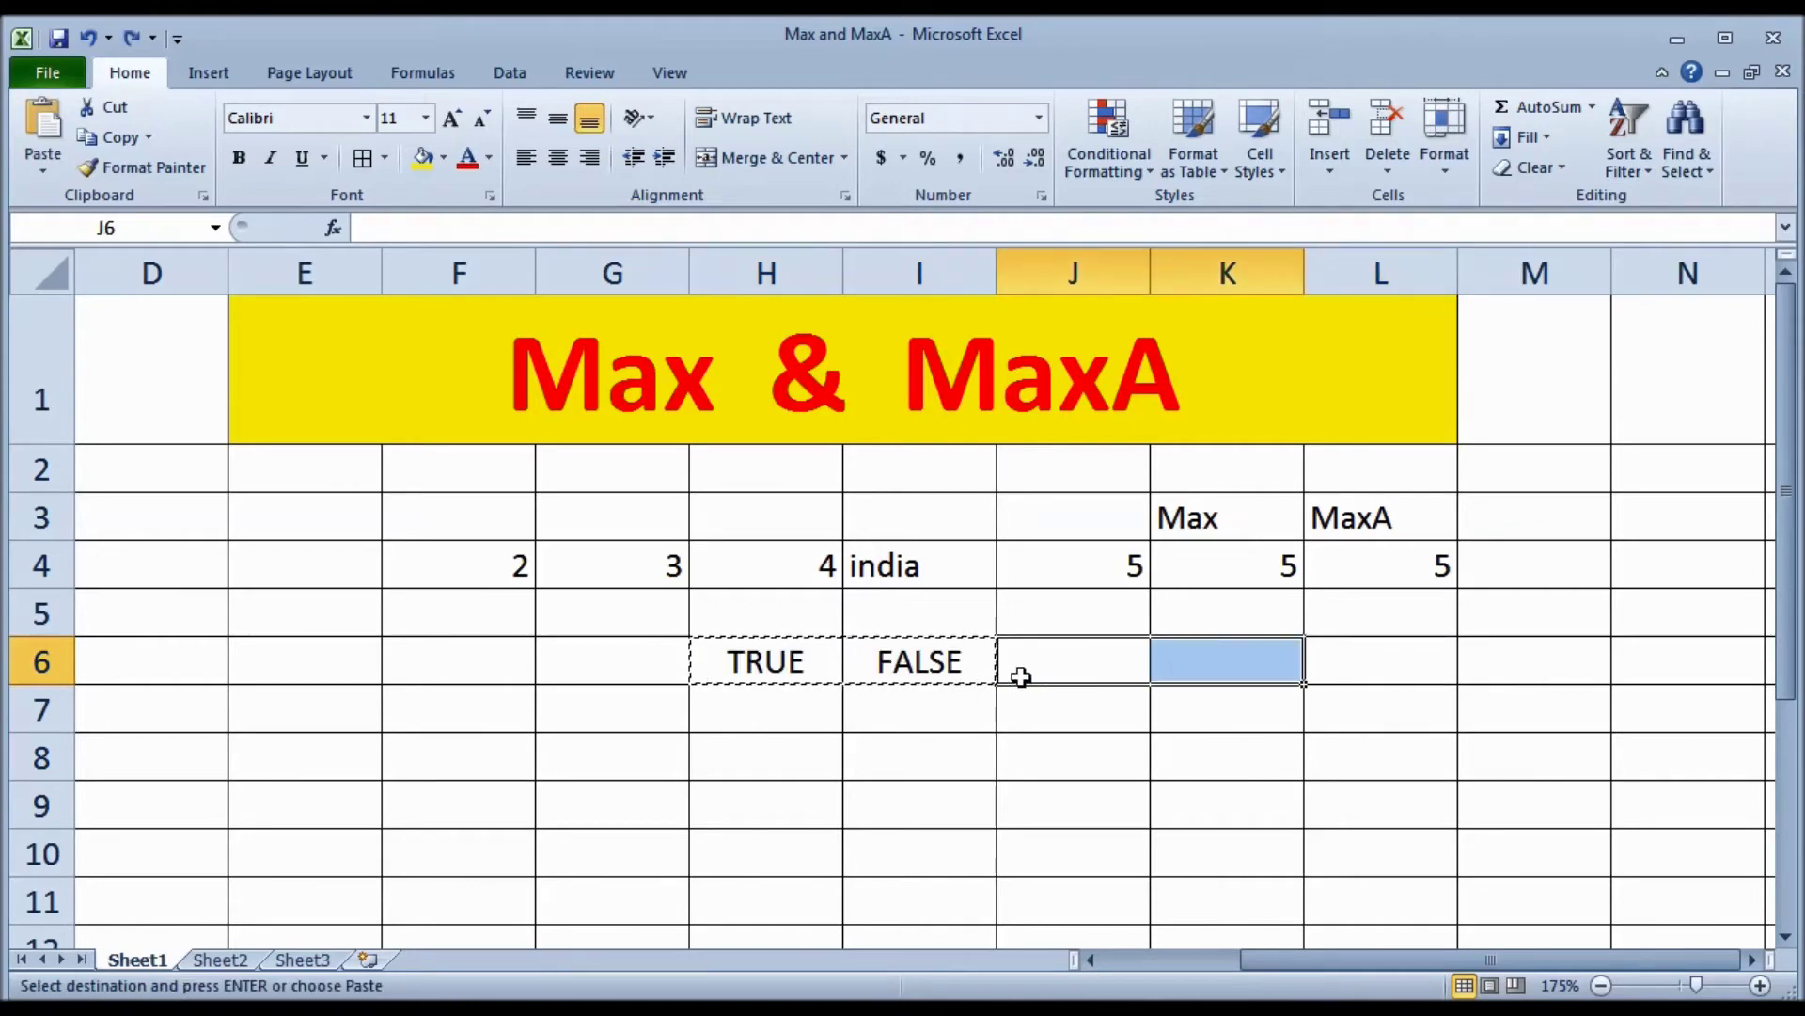
Step: Place TRUE and FALSE into I6:J6 and begin =max( in K6
{"action": "left_click_drag", "start_coordinate": [762, 663], "coordinate": [928, 664]}
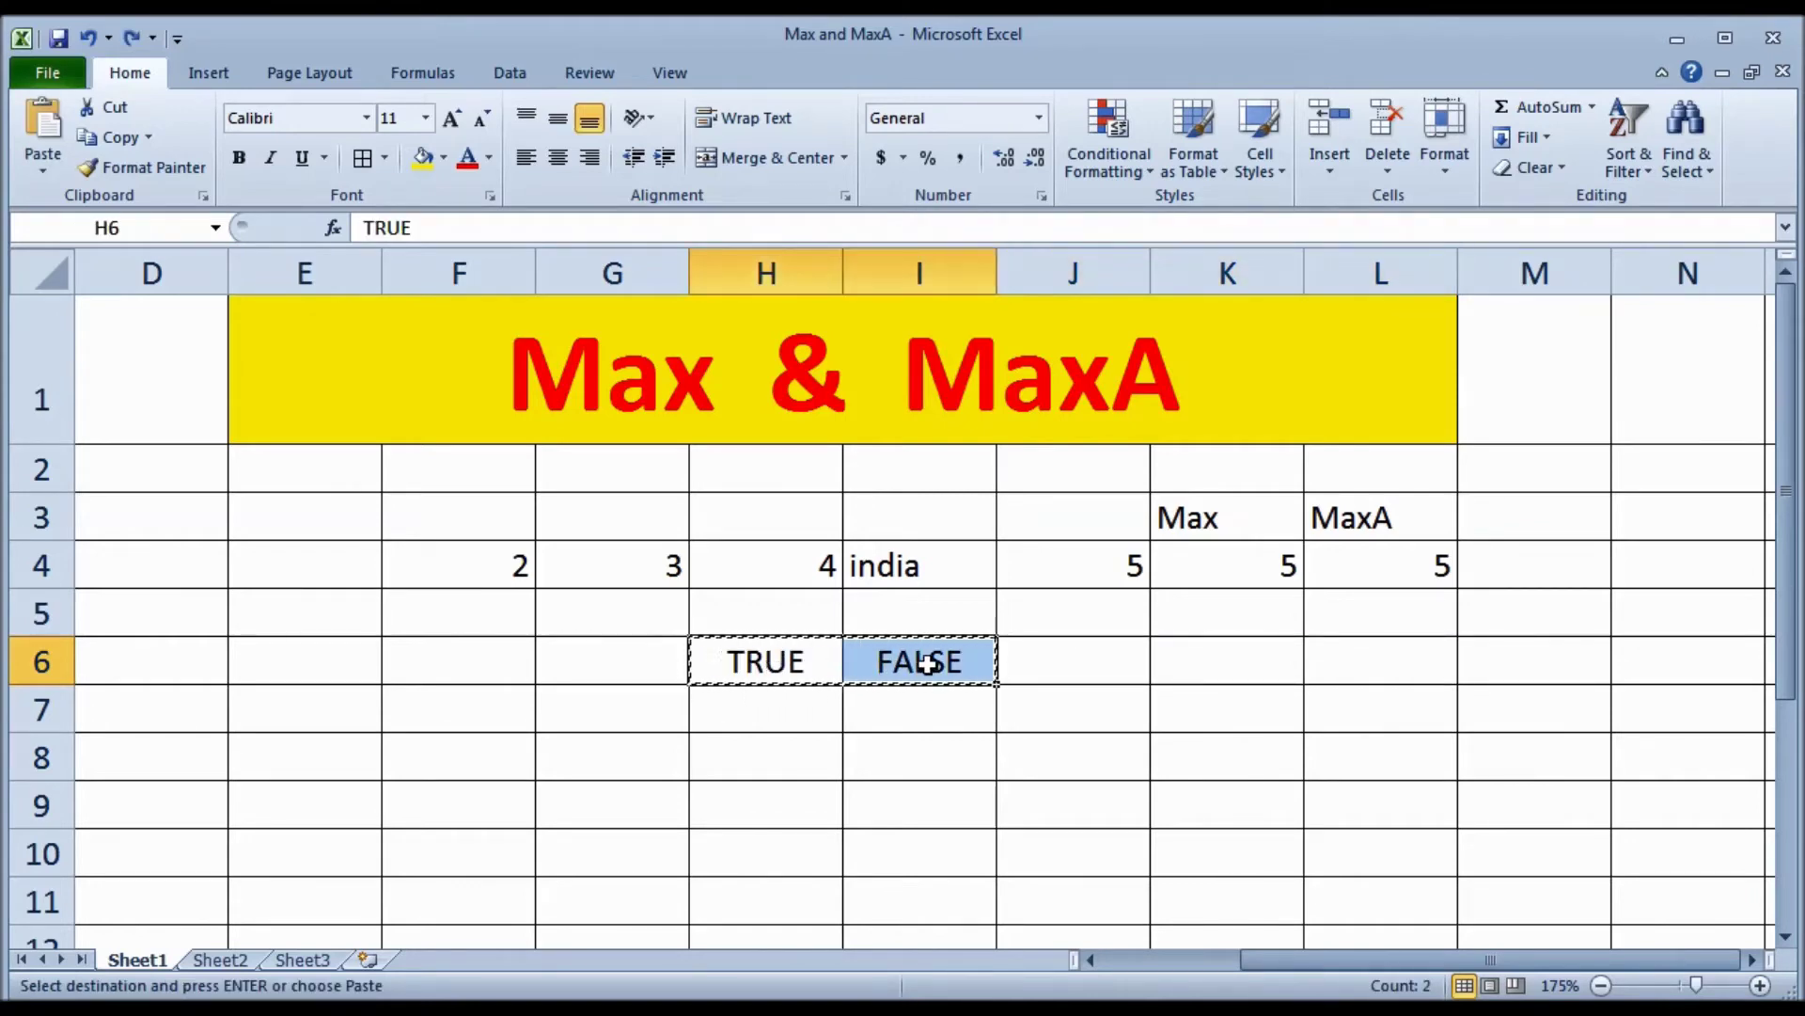
{"action": "left_click", "coordinate": [1039, 670]}
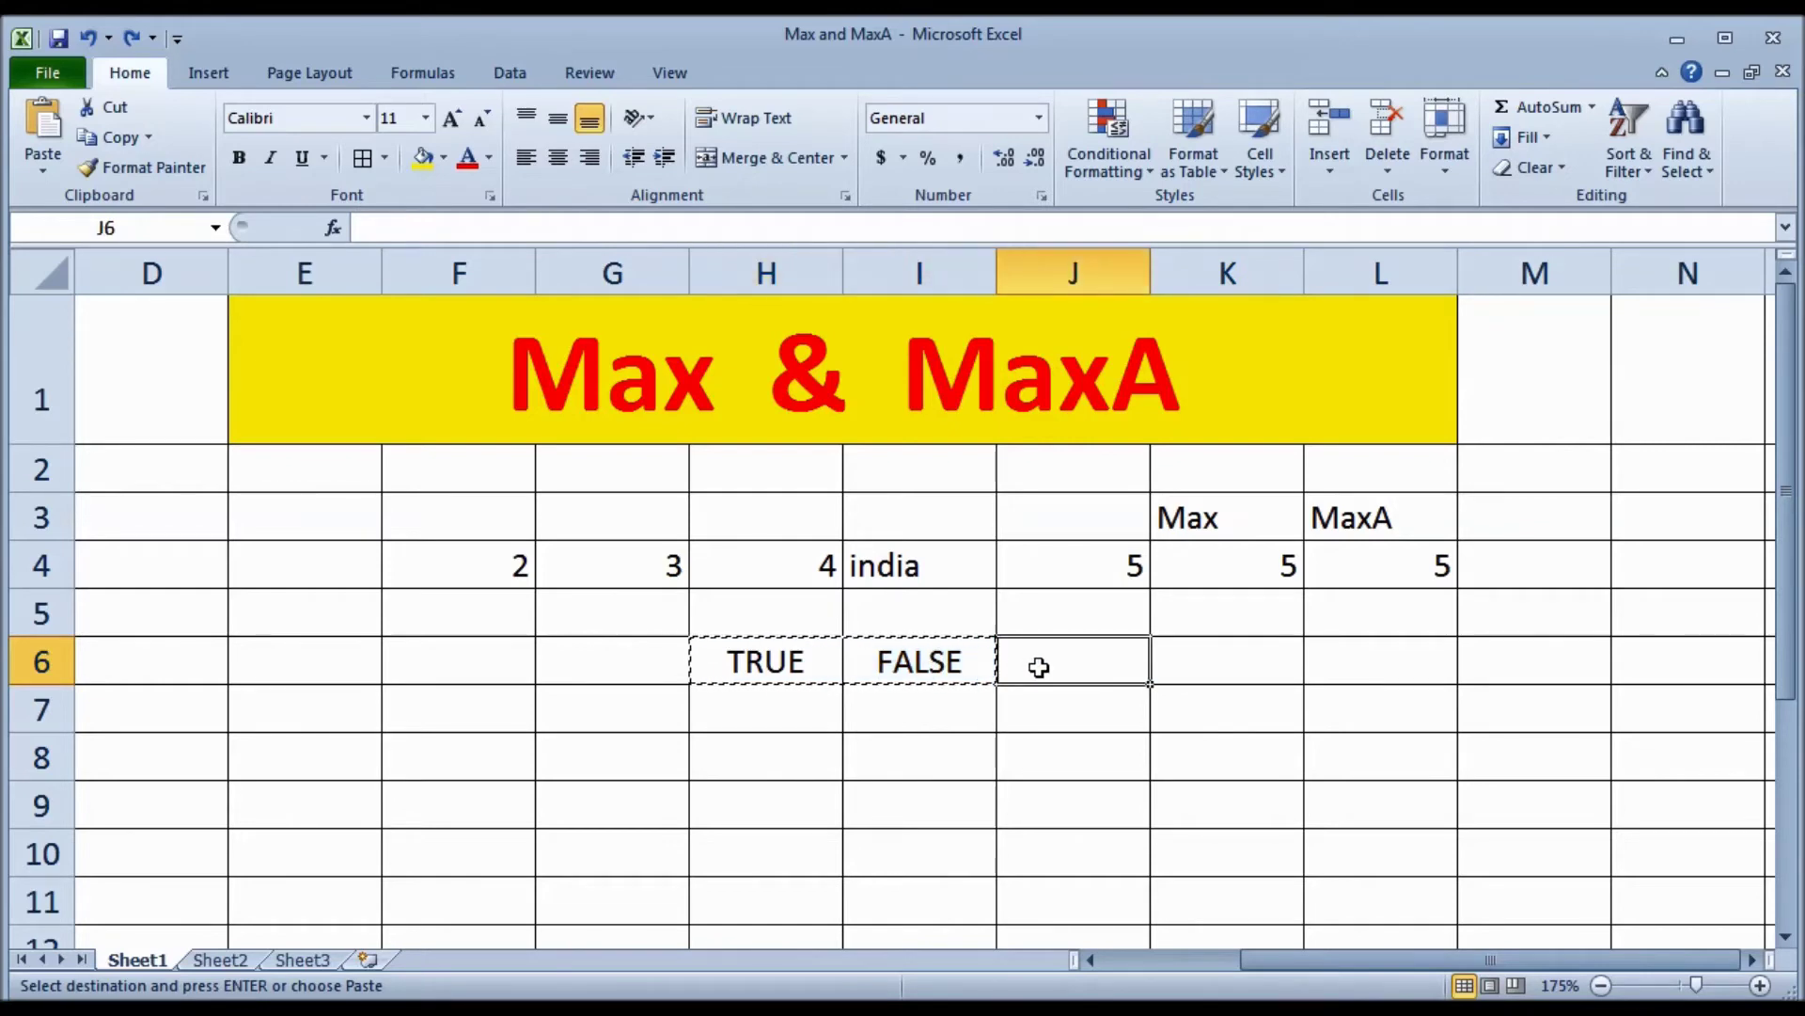
{"action": "left_click", "coordinate": [964, 664]}
{"action": "key", "text": "Return"}
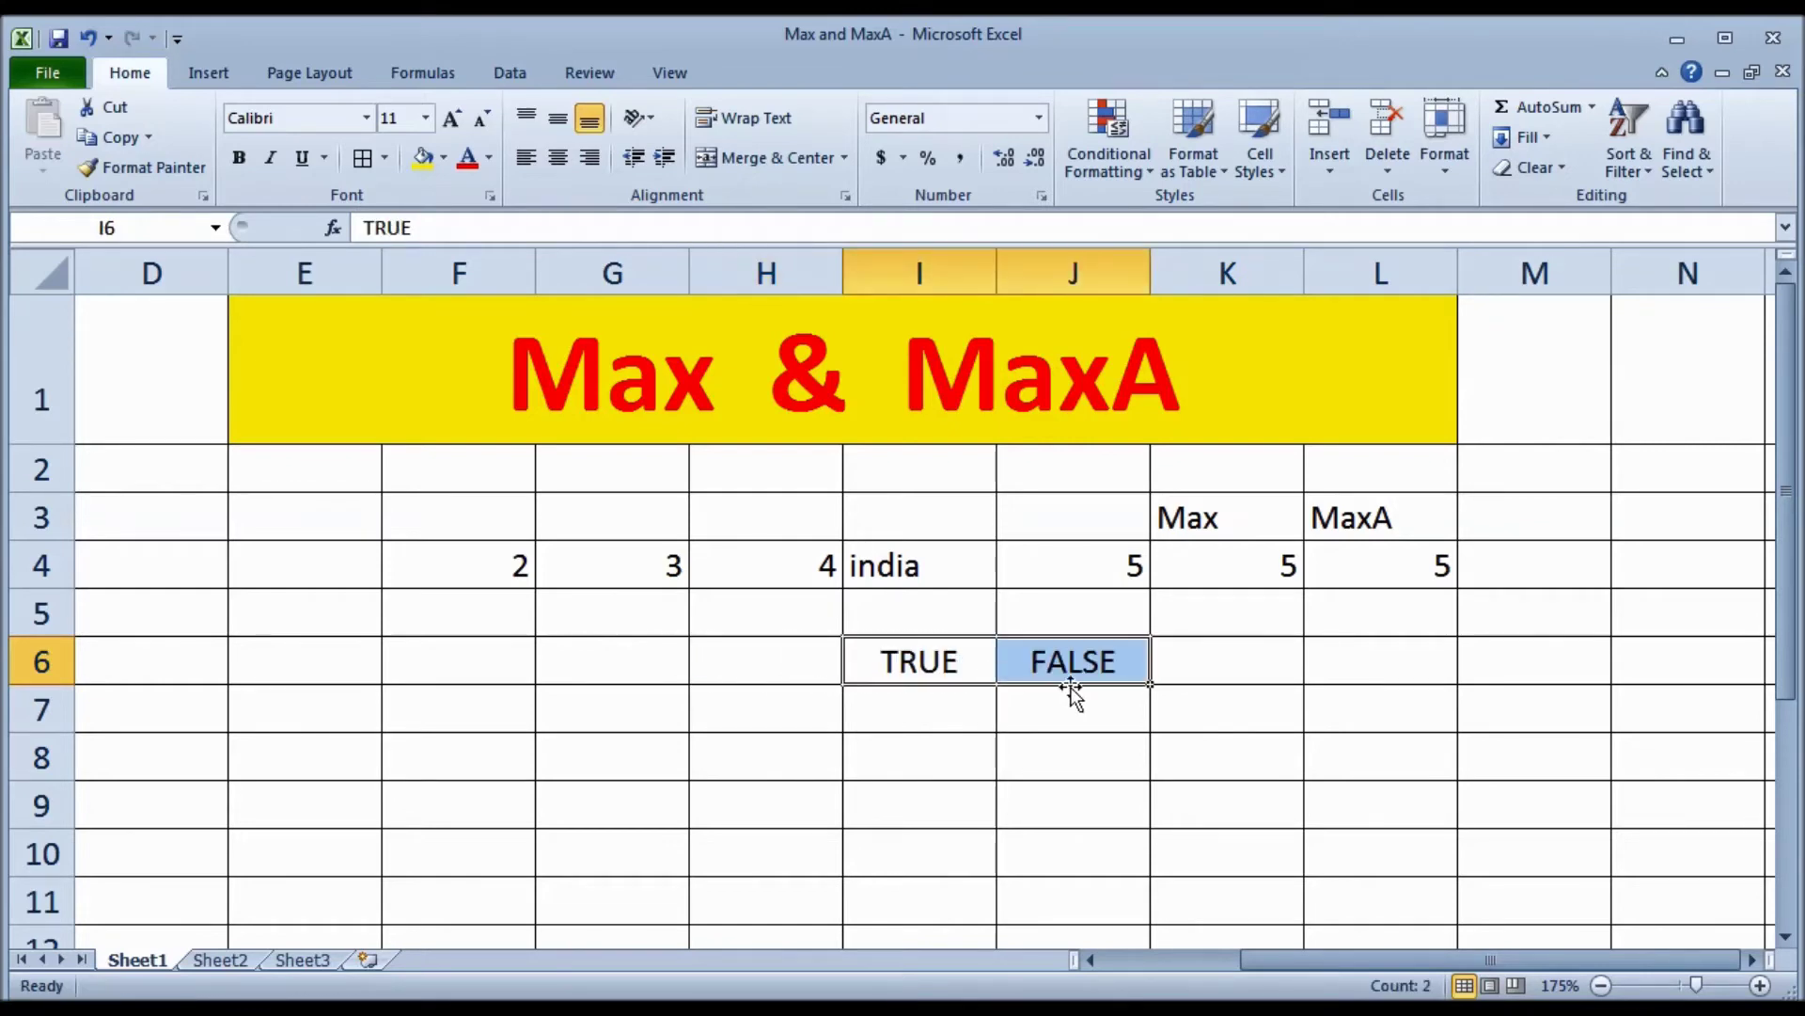
{"action": "left_click", "coordinate": [1072, 679]}
{"action": "left_click", "coordinate": [1185, 668]}
{"action": "type", "text": "=max("}
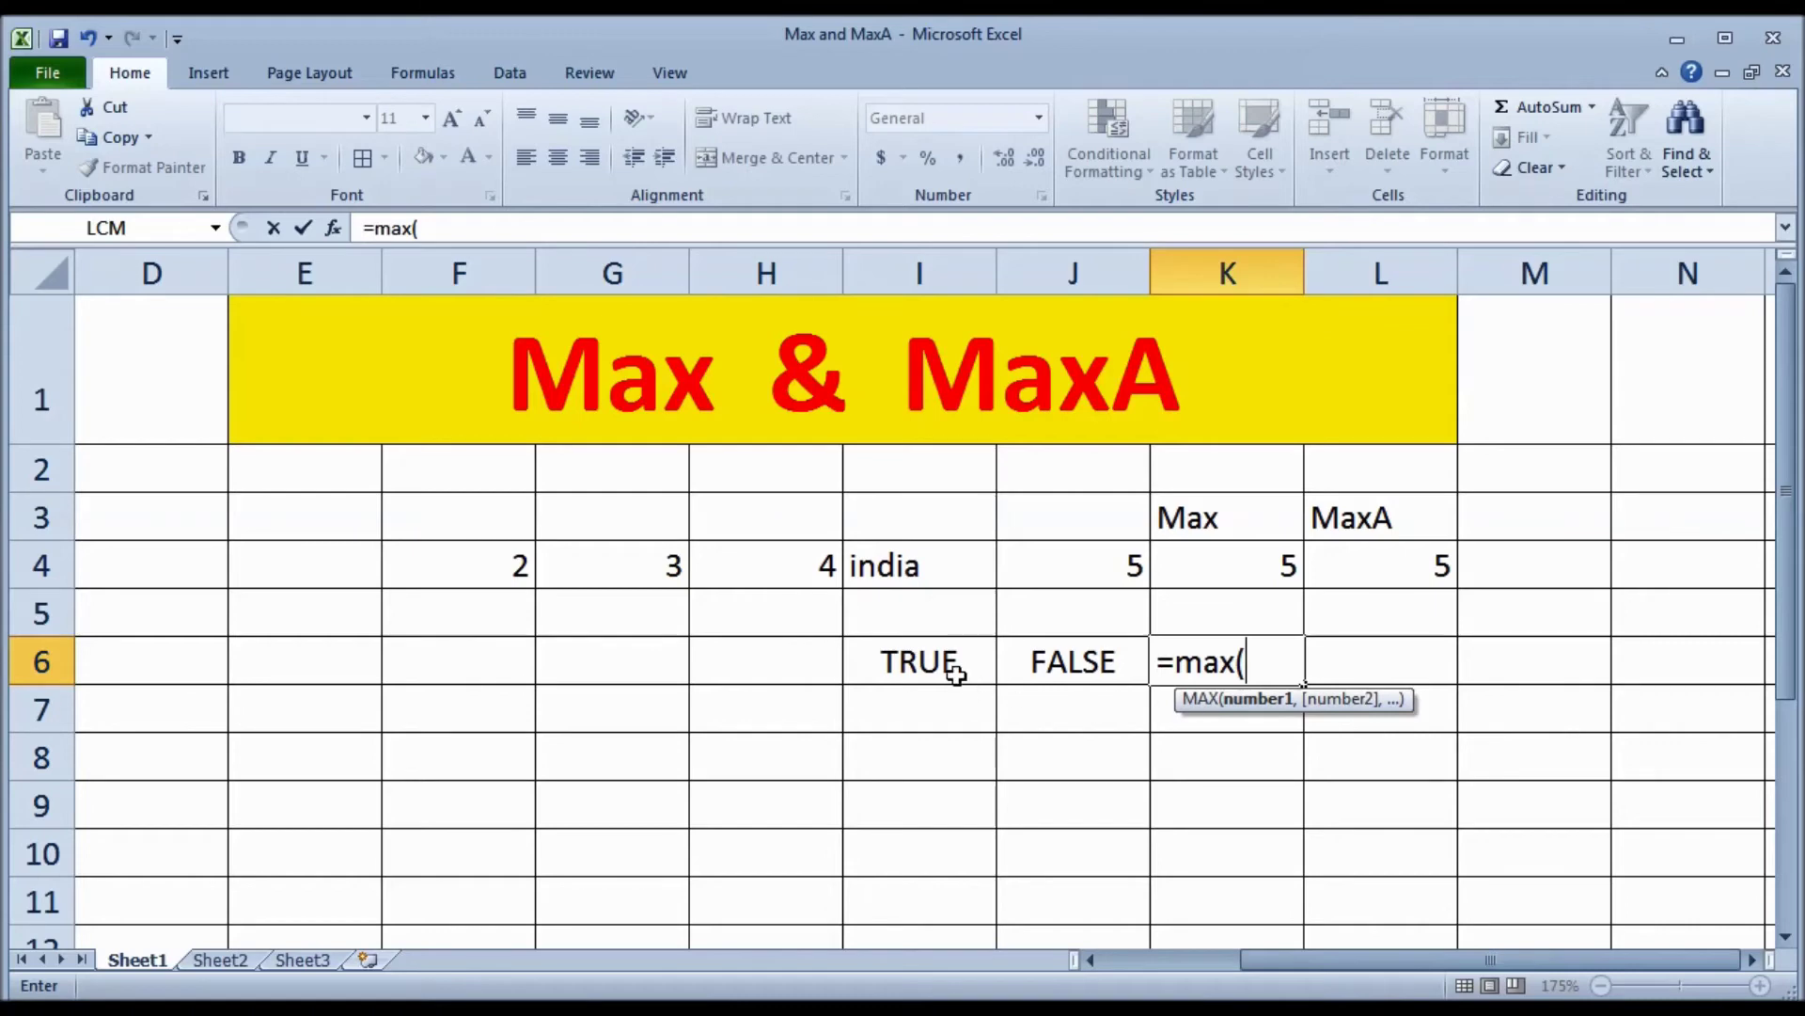
Step: Complete =MAX(I6:J6) in K6, which returns 0 for the TRUE/FALSE pair
{"action": "left_click_drag", "start_coordinate": [964, 669], "coordinate": [1039, 656]}
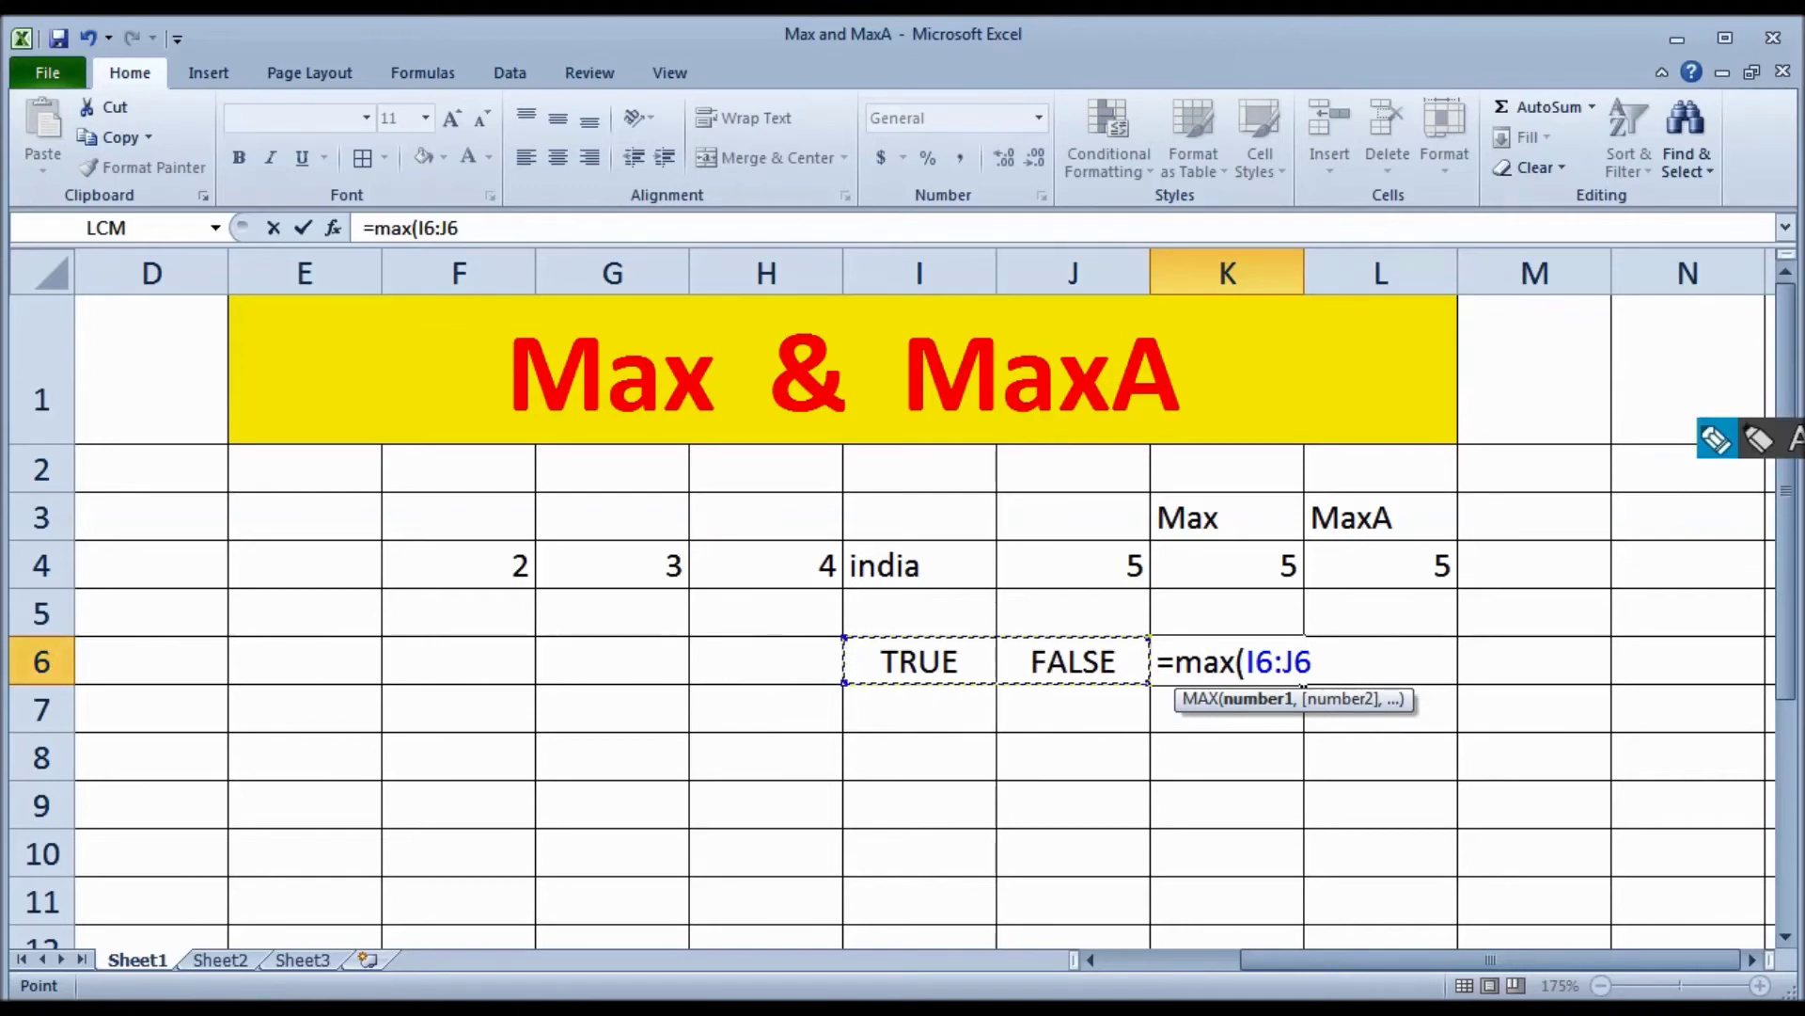
{"action": "left_click", "coordinate": [1716, 438]}
{"action": "left_click_drag", "start_coordinate": [929, 273], "coordinate": [653, 667]}
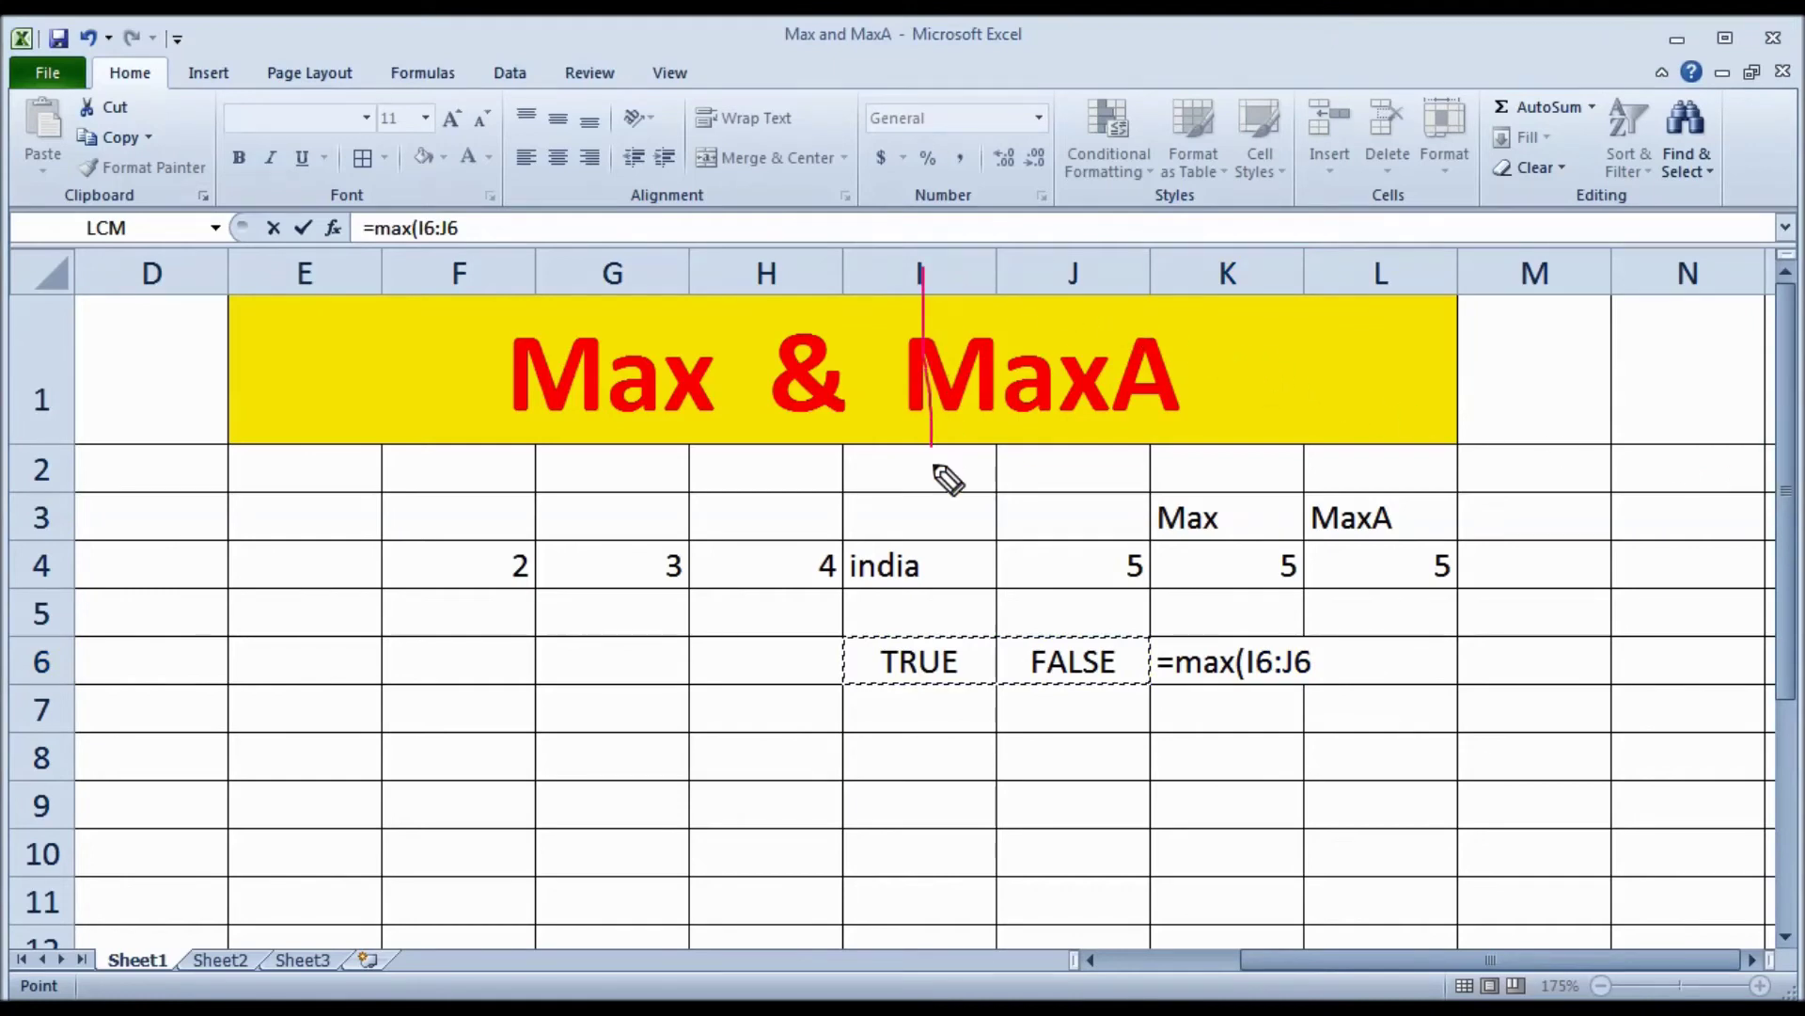
{"action": "left_click_drag", "start_coordinate": [662, 677], "coordinate": [56, 668]}
{"action": "left_click_drag", "start_coordinate": [1066, 268], "coordinate": [905, 672]}
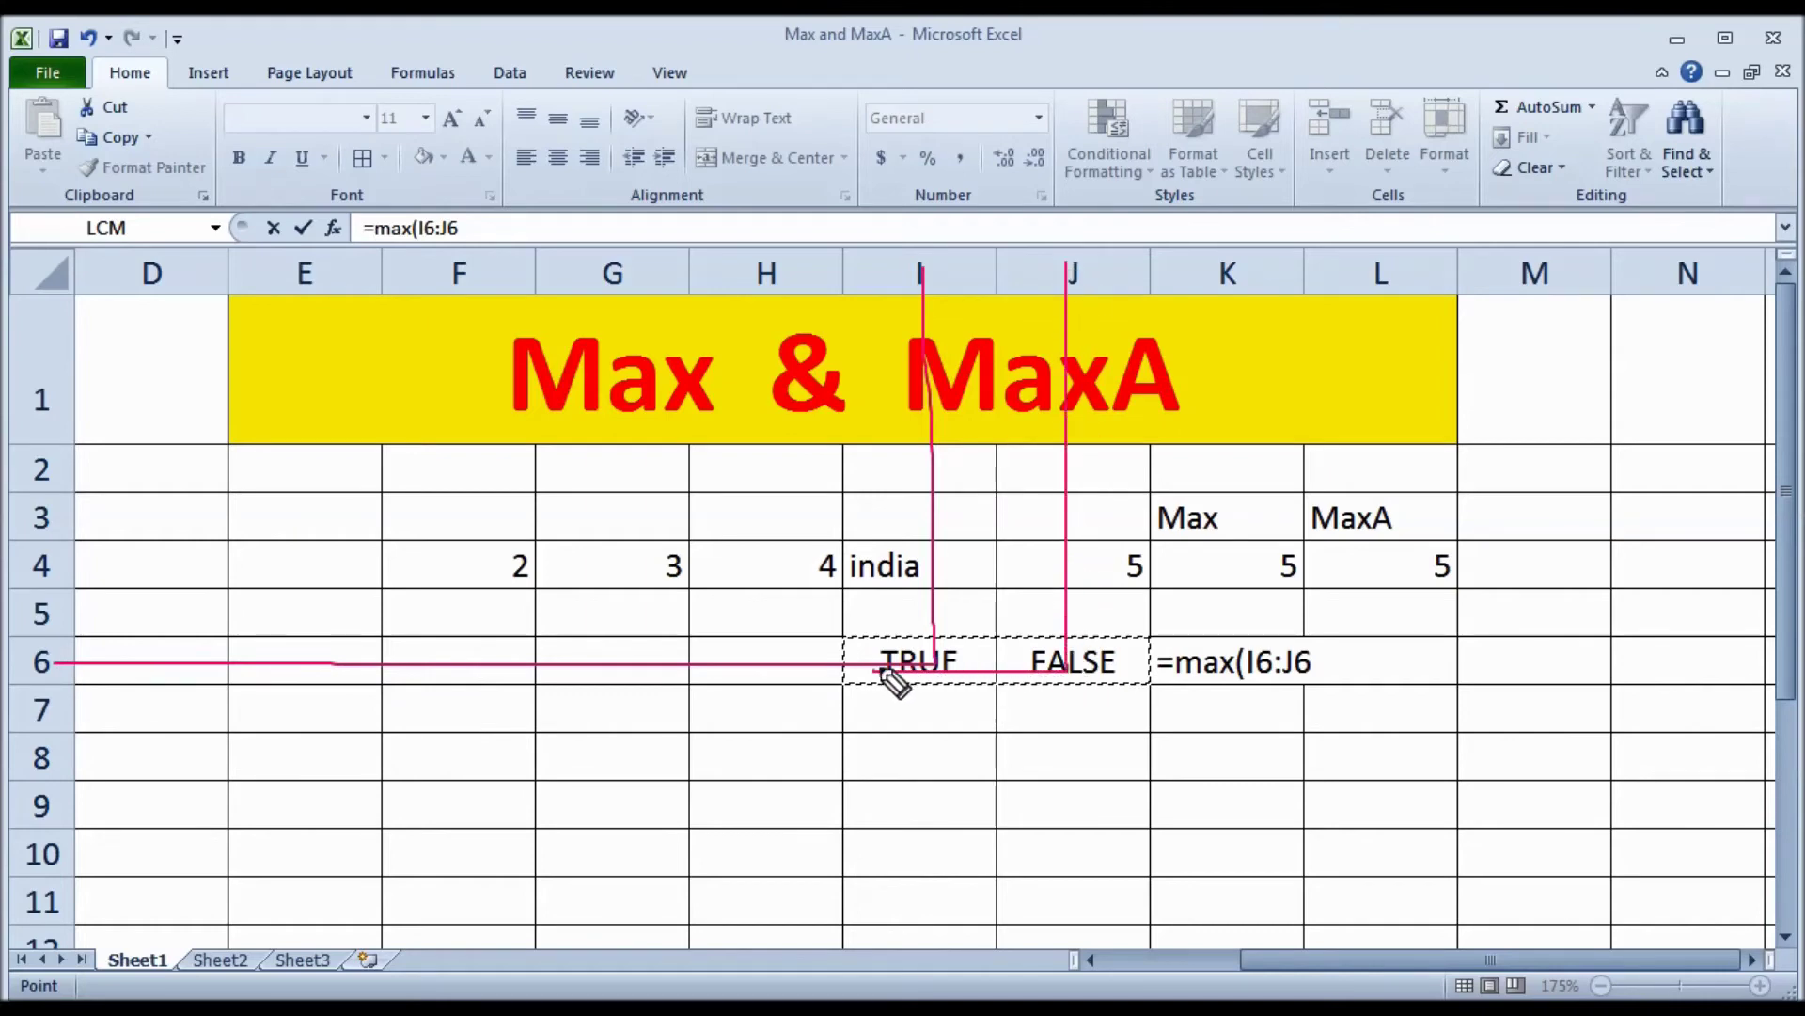
{"action": "left_click_drag", "start_coordinate": [878, 673], "coordinate": [42, 670]}
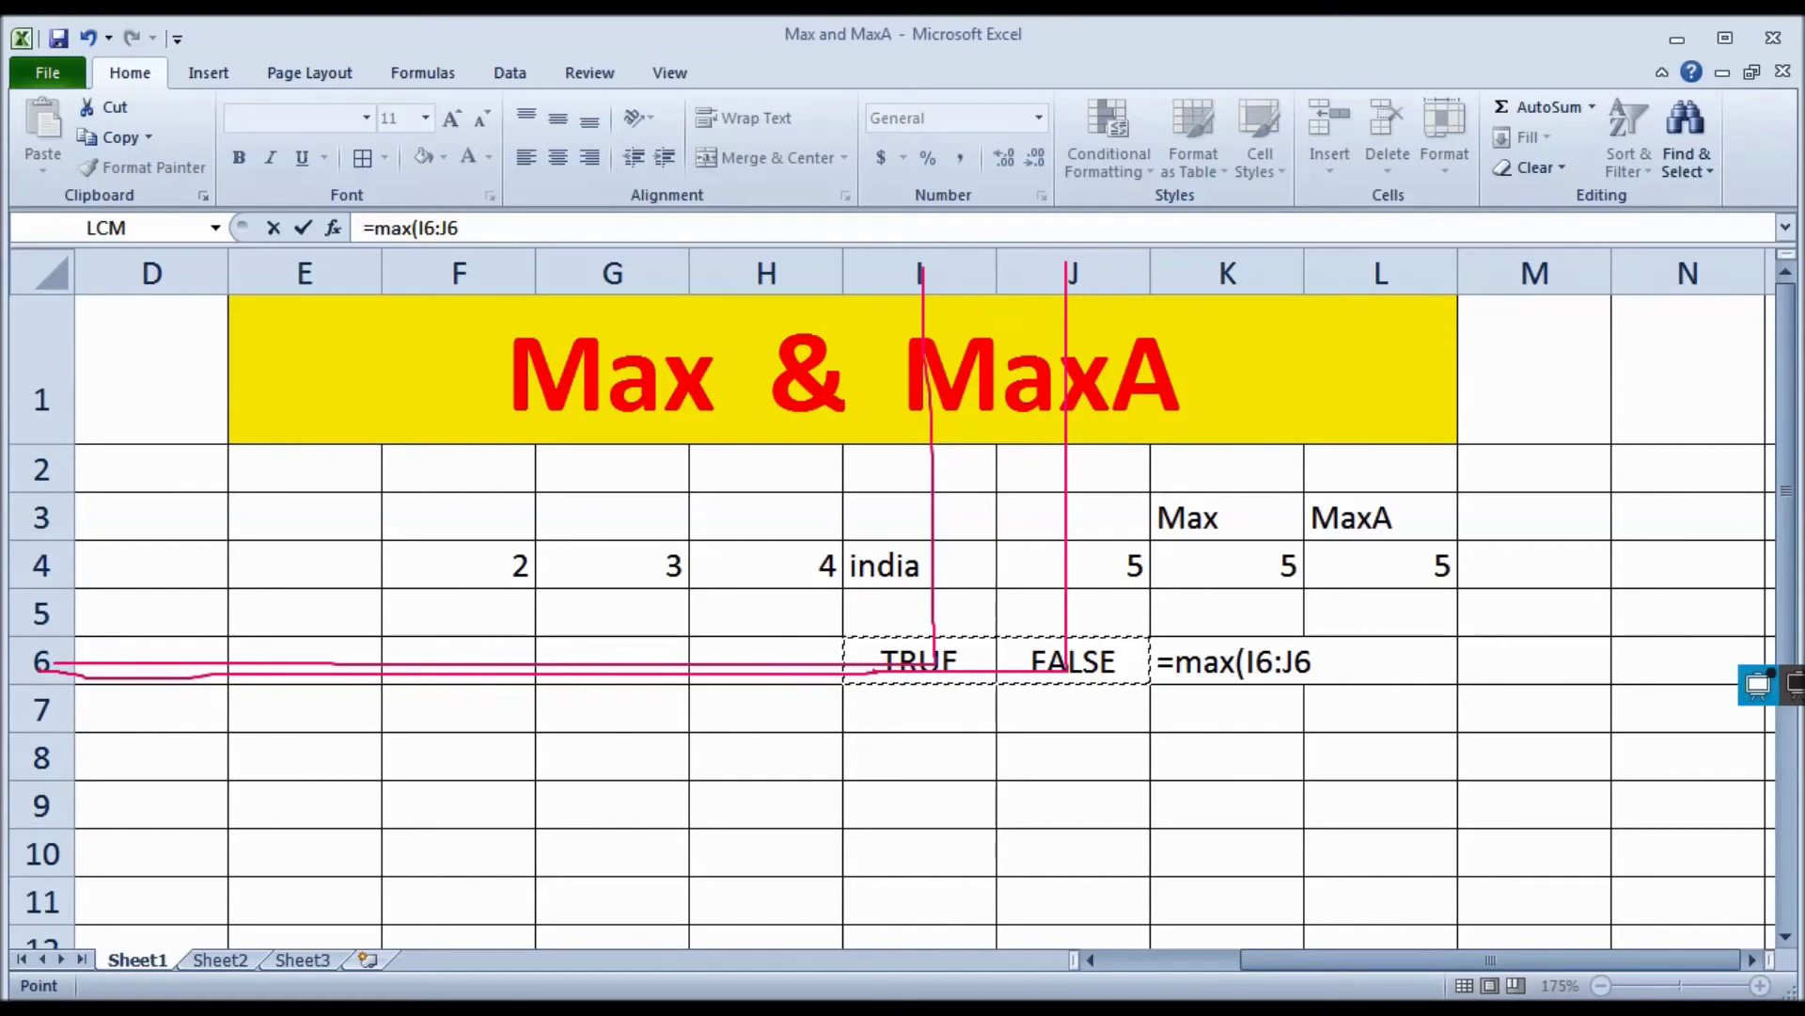
{"action": "left_click", "coordinate": [1760, 681]}
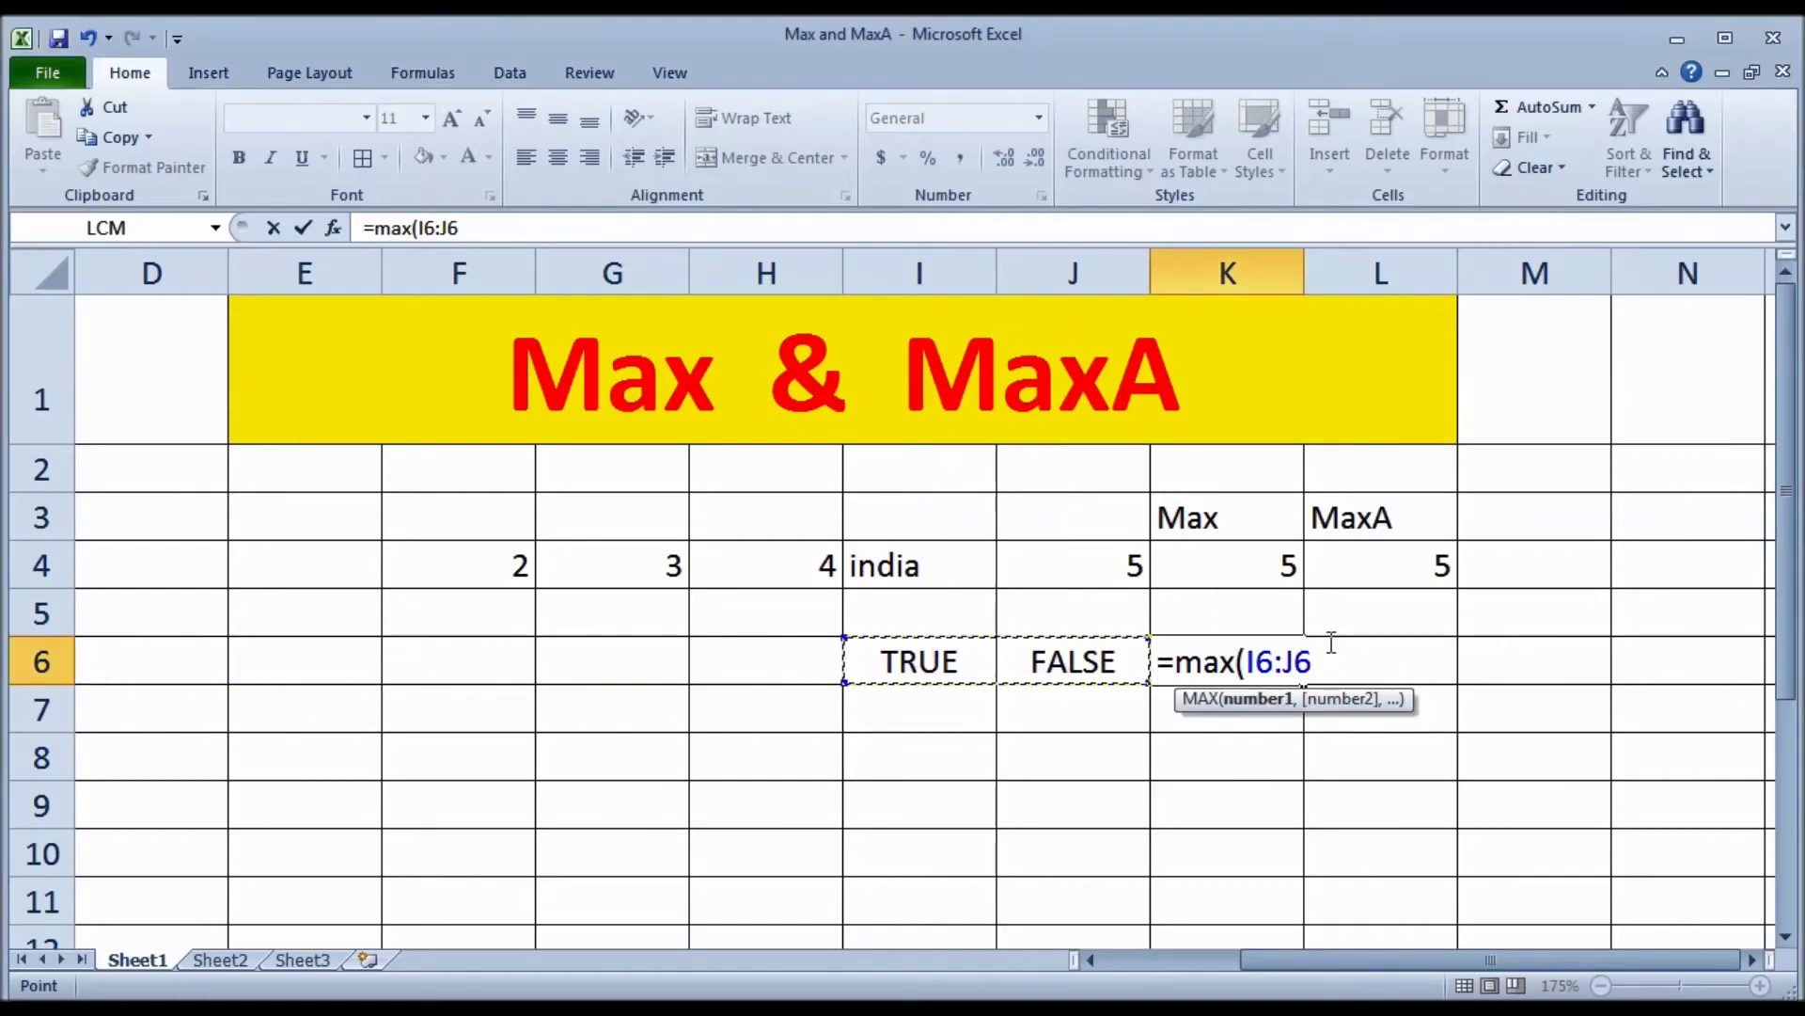
{"action": "type", "text": ")"}
{"action": "key", "text": "Return"}
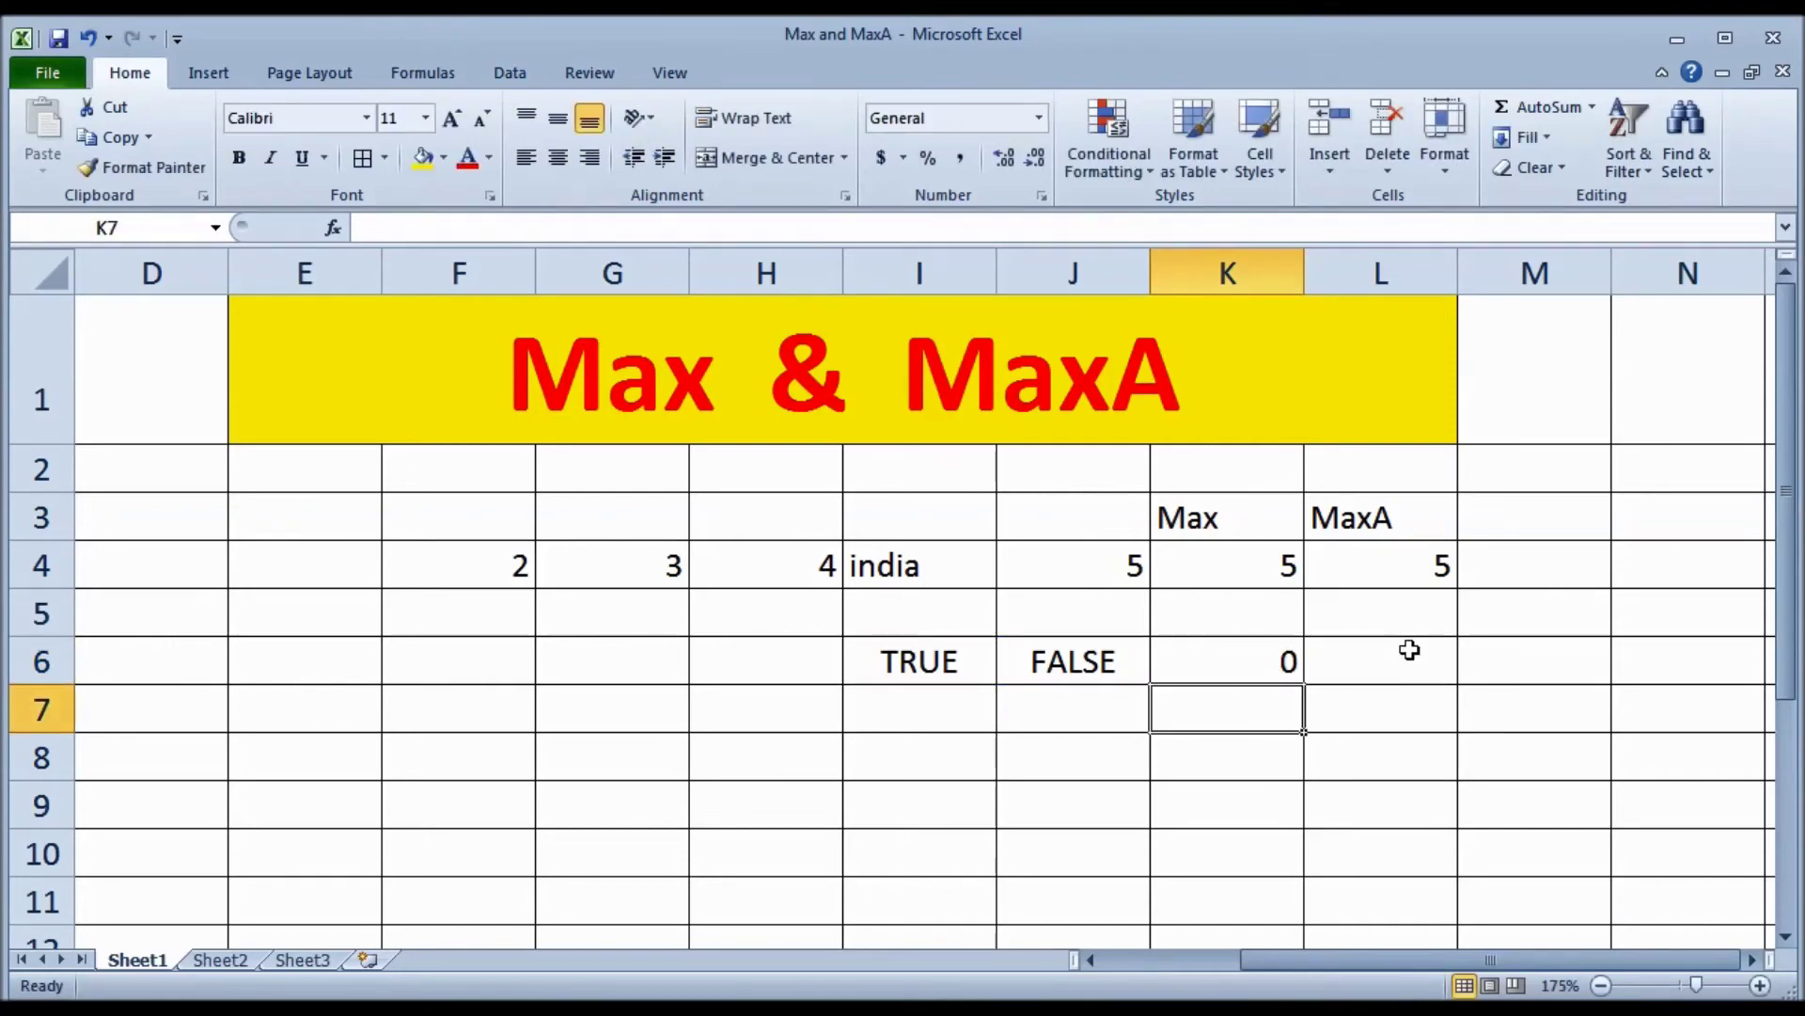
Step: Review the TRUE and FALSE values in I6:J6 and the MAX formula in K6
{"action": "left_click", "coordinate": [947, 661]}
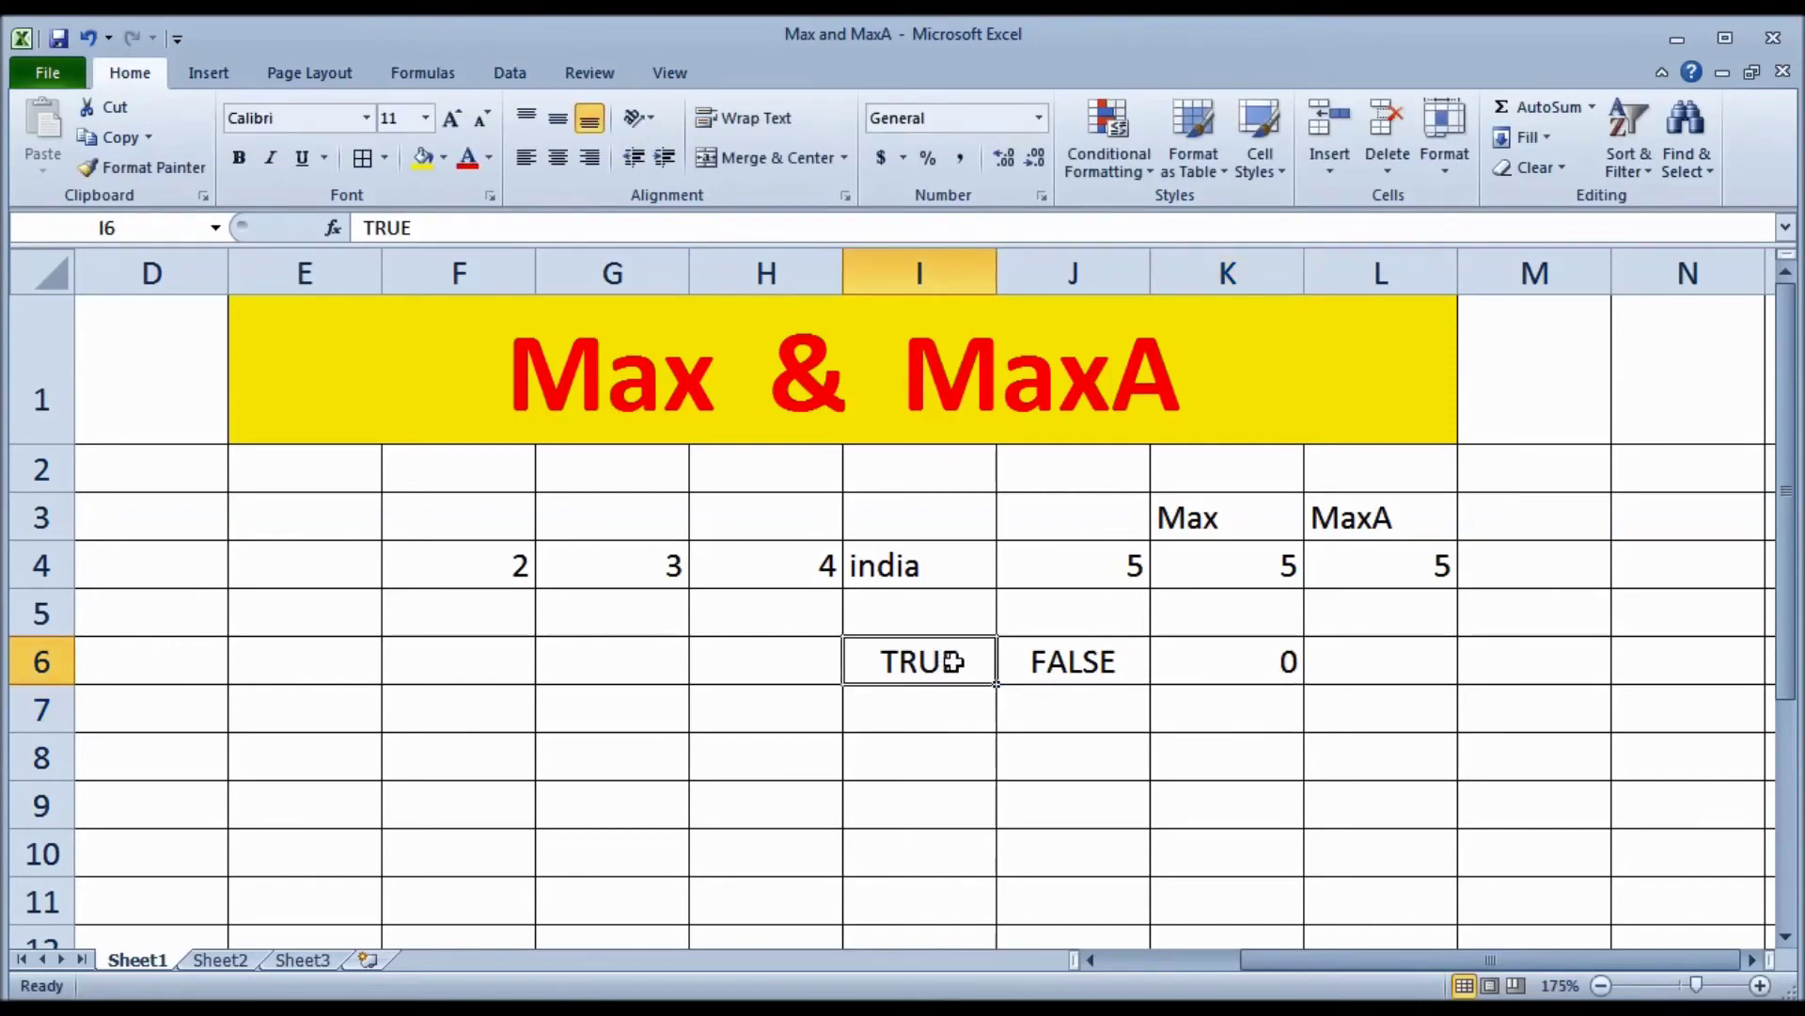
{"action": "double_click", "coordinate": [1057, 666]}
{"action": "left_click", "coordinate": [947, 673]}
{"action": "left_click", "coordinate": [1182, 668]}
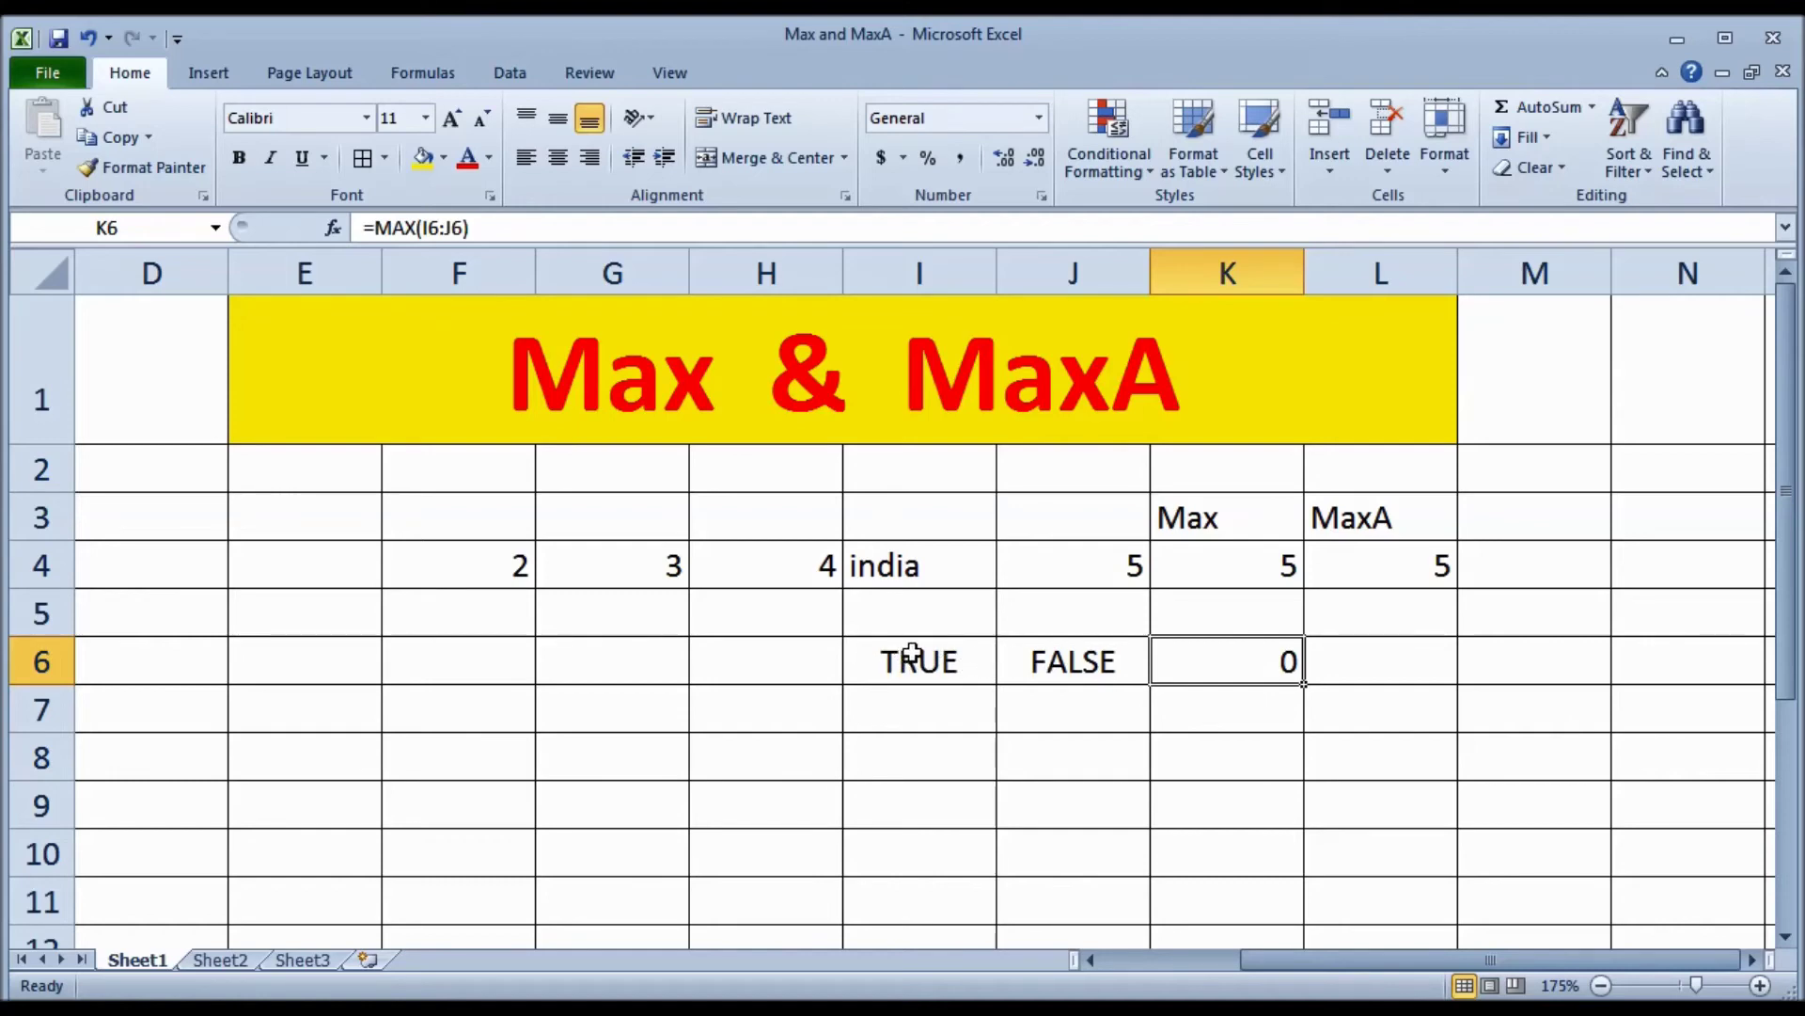
Step: Enter =MAXA(I6:J6) in L6 so it returns 1 for the TRUE/FALSE pair
{"action": "left_click", "coordinate": [1391, 657]}
{"action": "type", "text": "="}
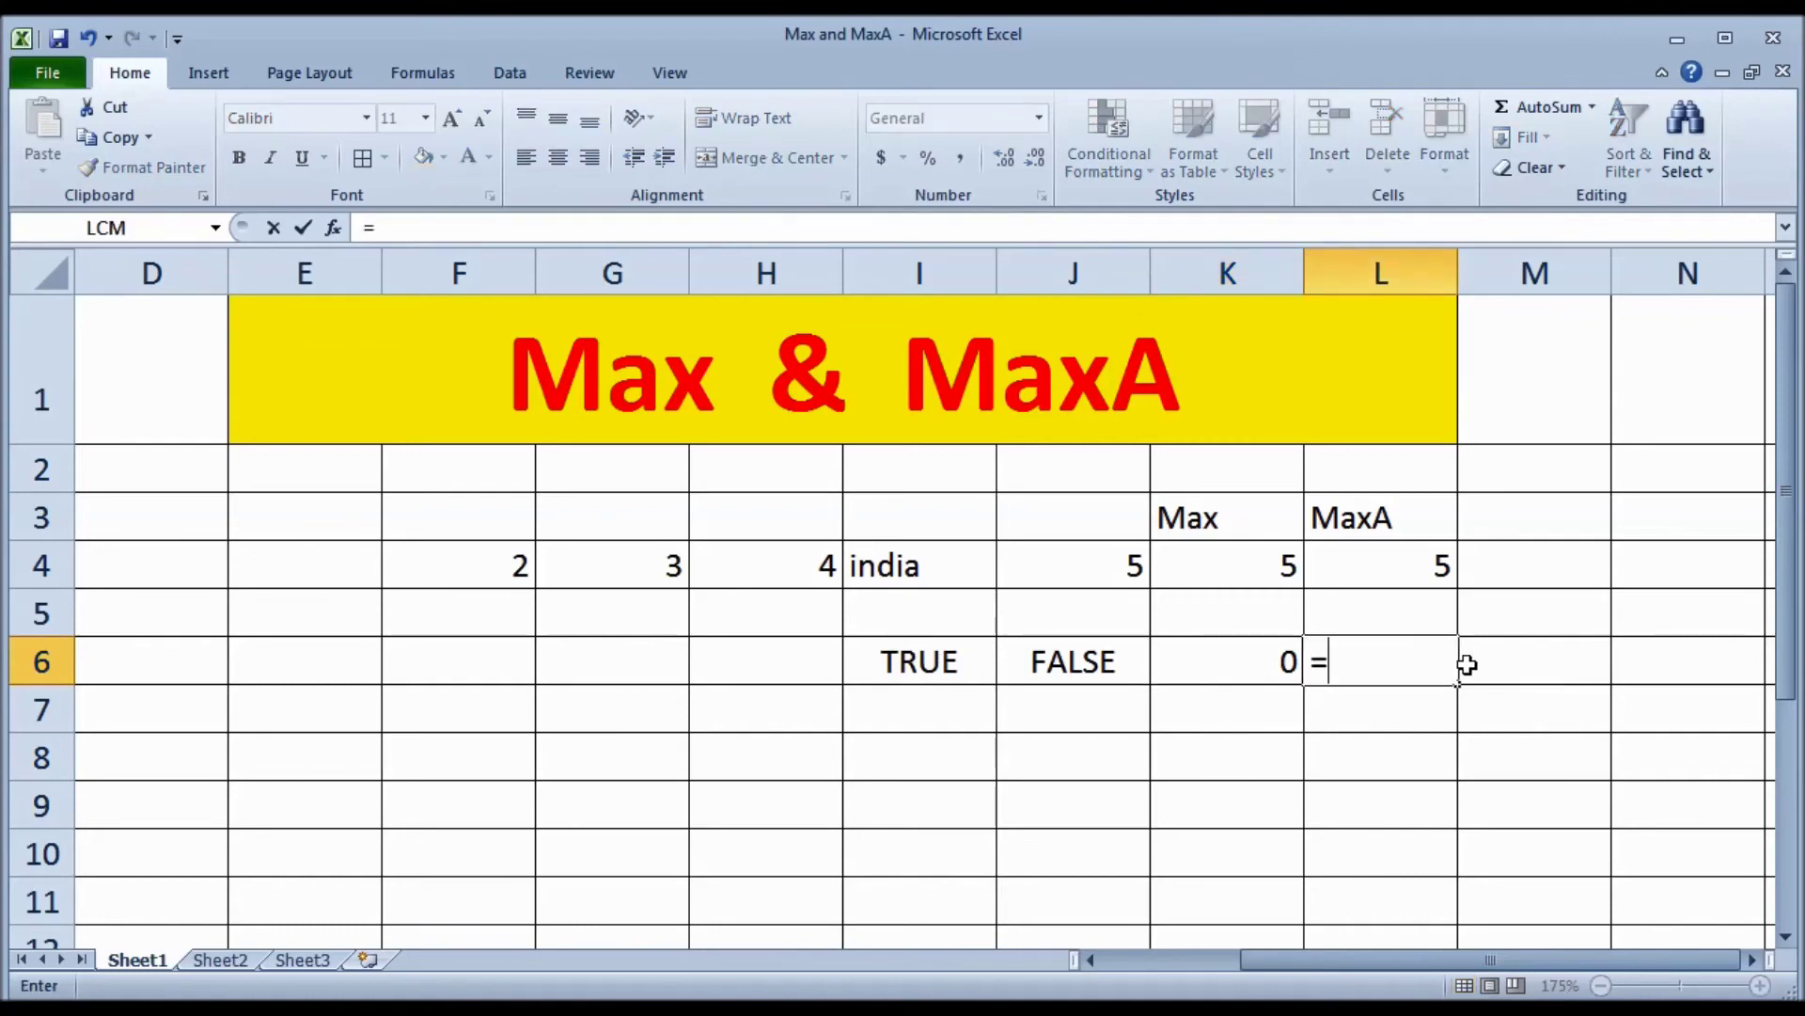
{"action": "type", "text": "maxA"}
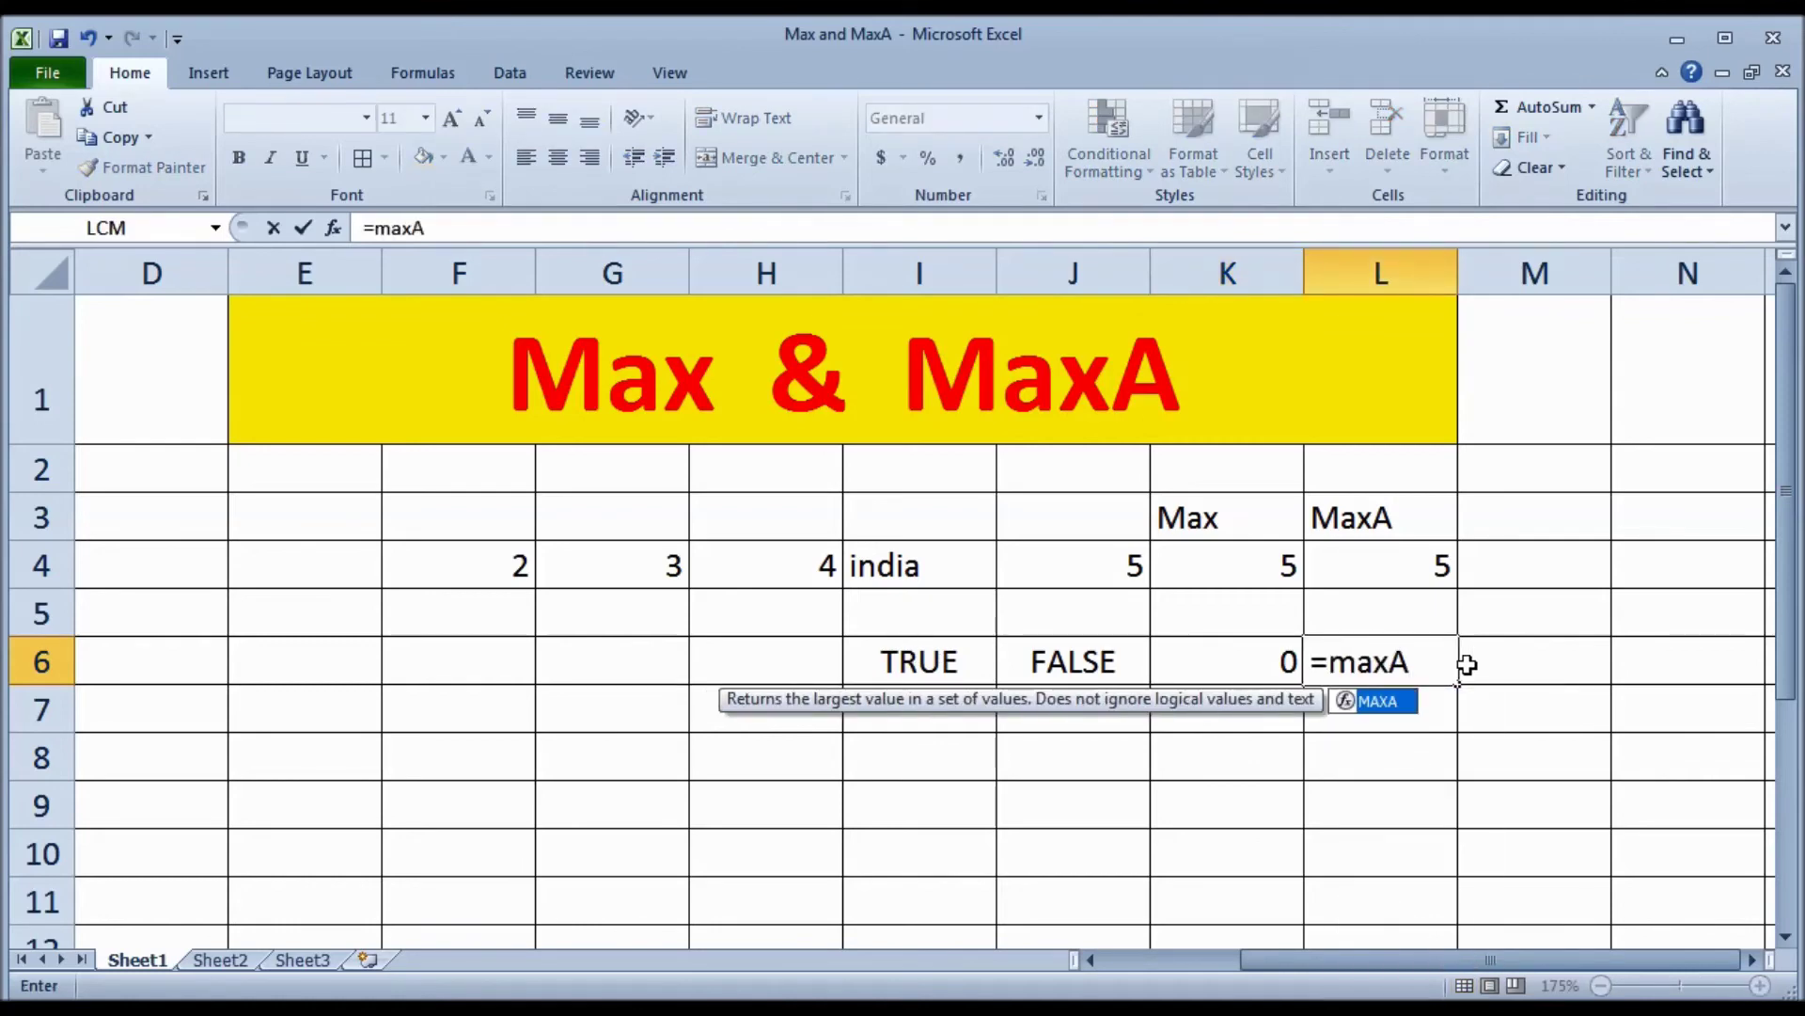
{"action": "type", "text": "("}
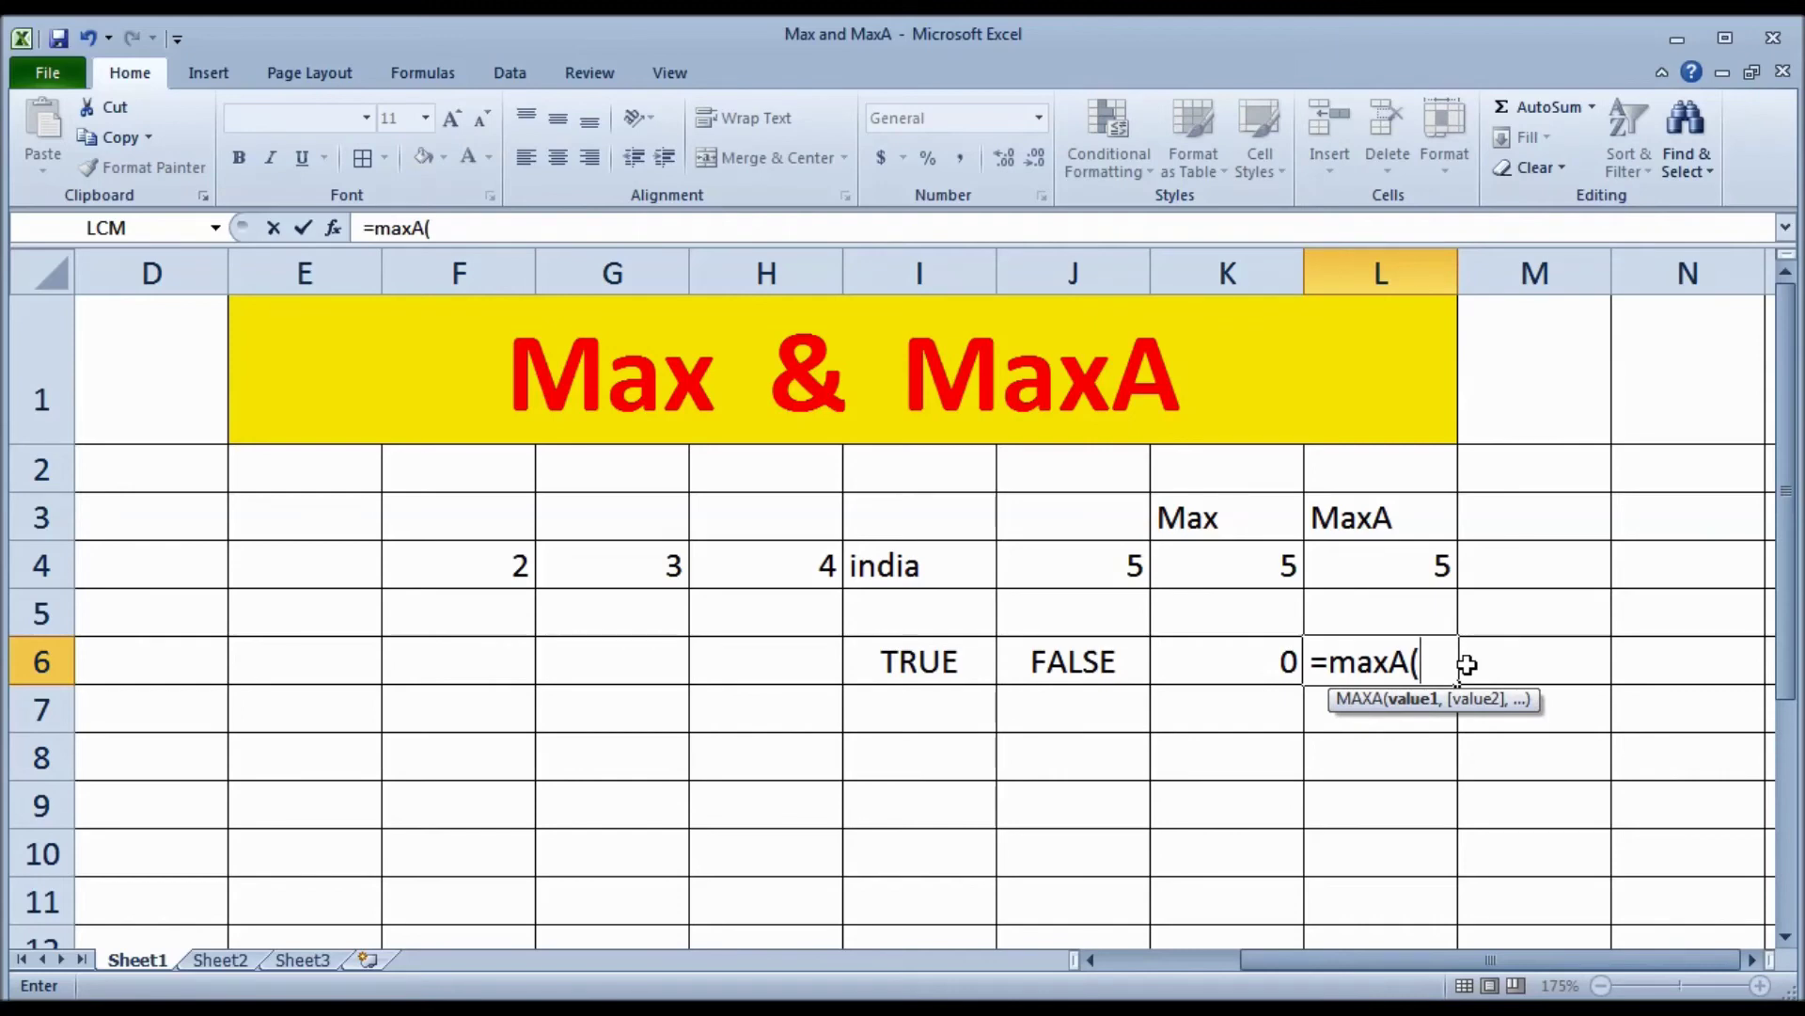
{"action": "left_click_drag", "start_coordinate": [915, 661], "coordinate": [1077, 675]}
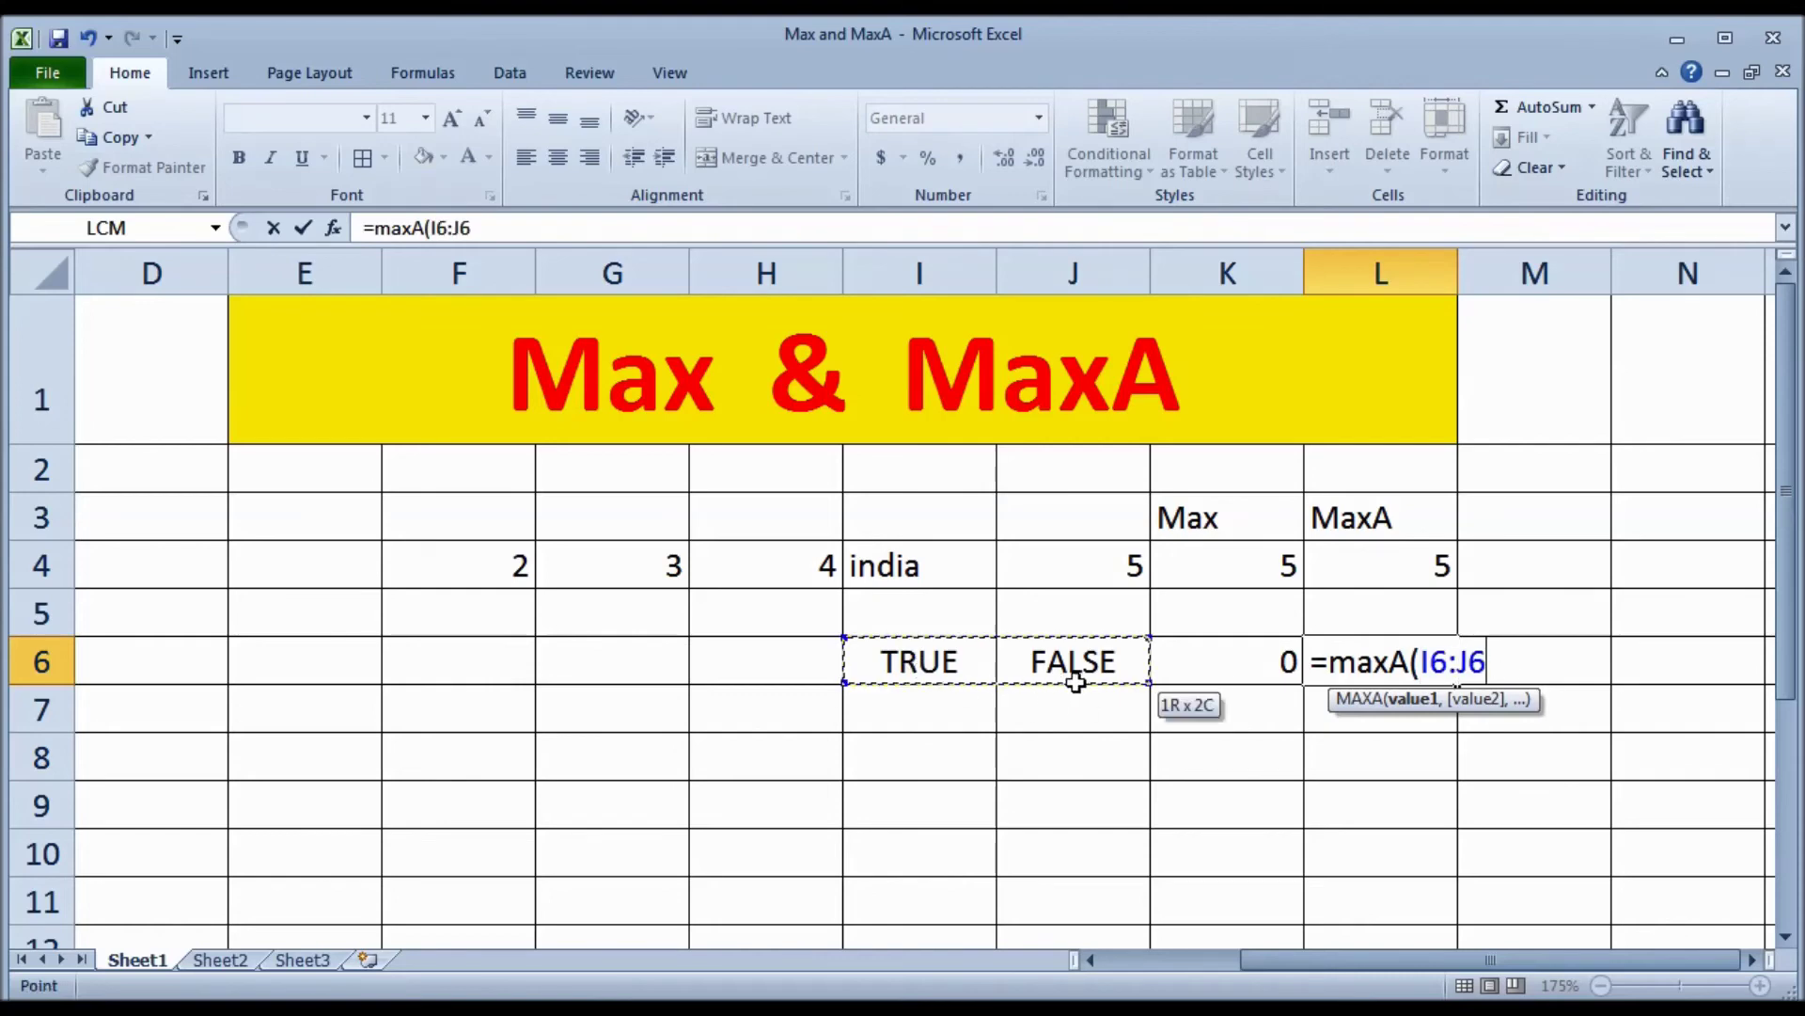
{"action": "type", "text": ")"}
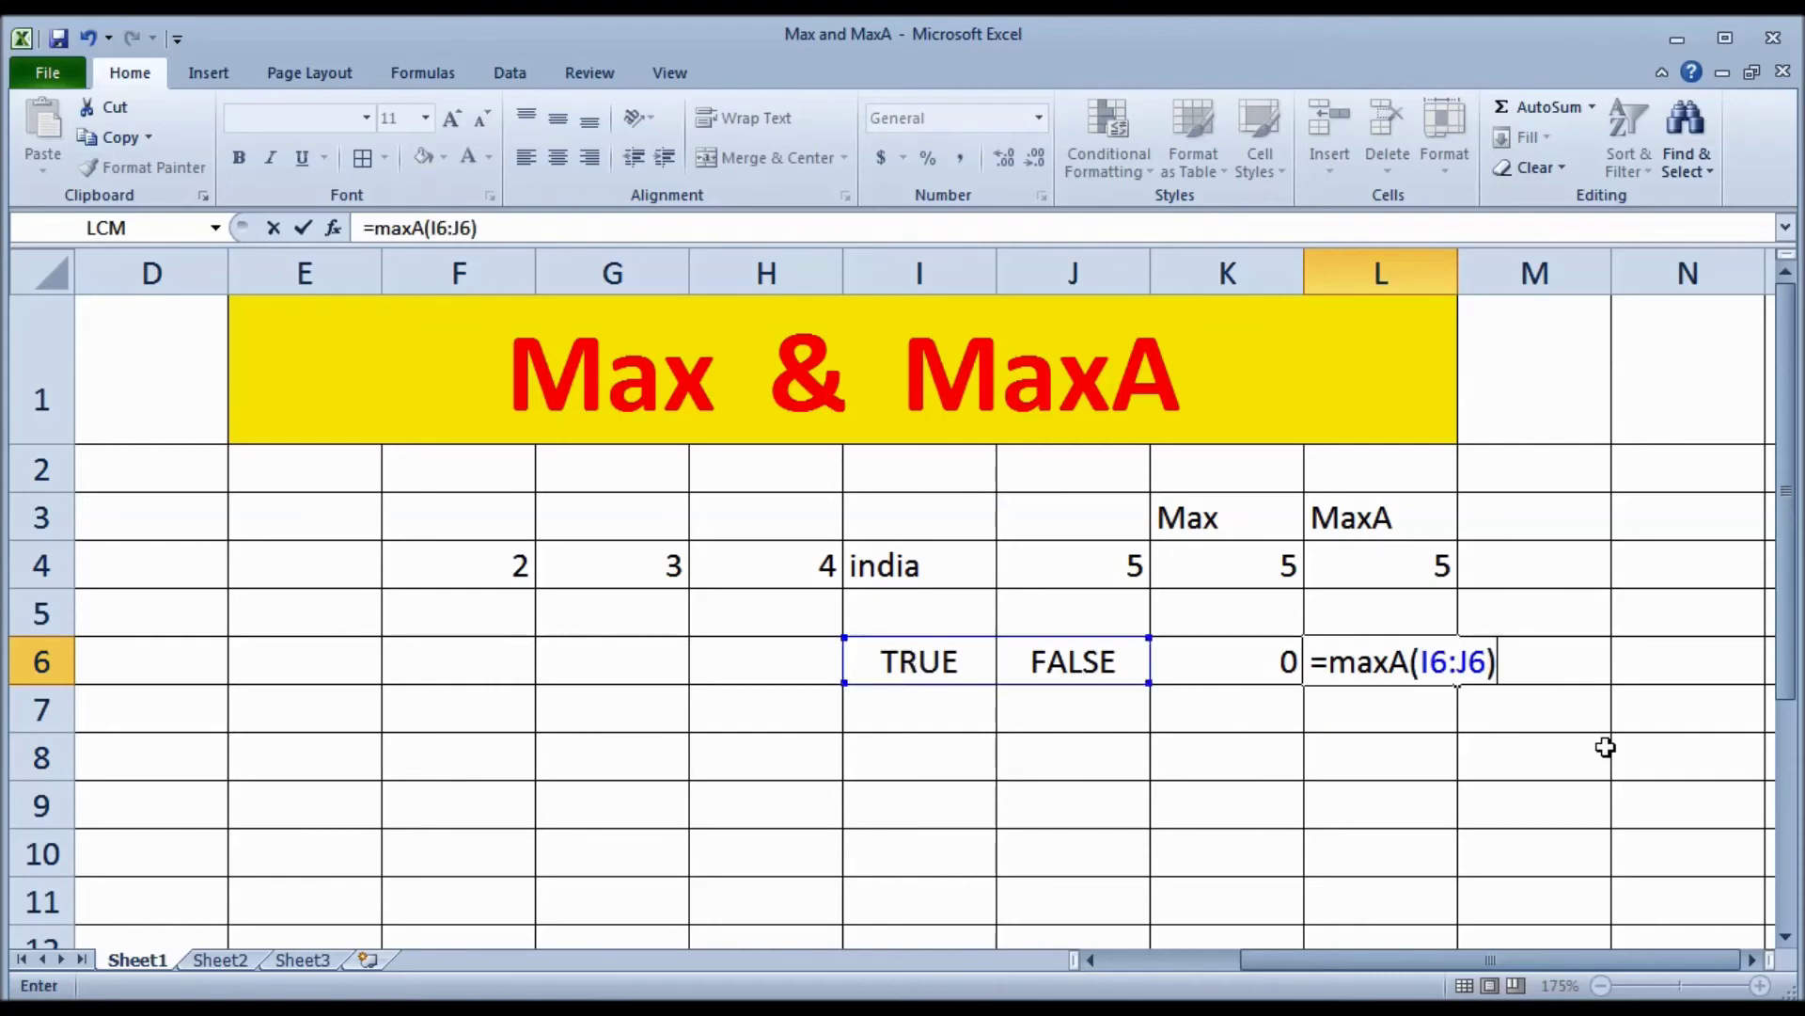
{"action": "key", "text": "Return"}
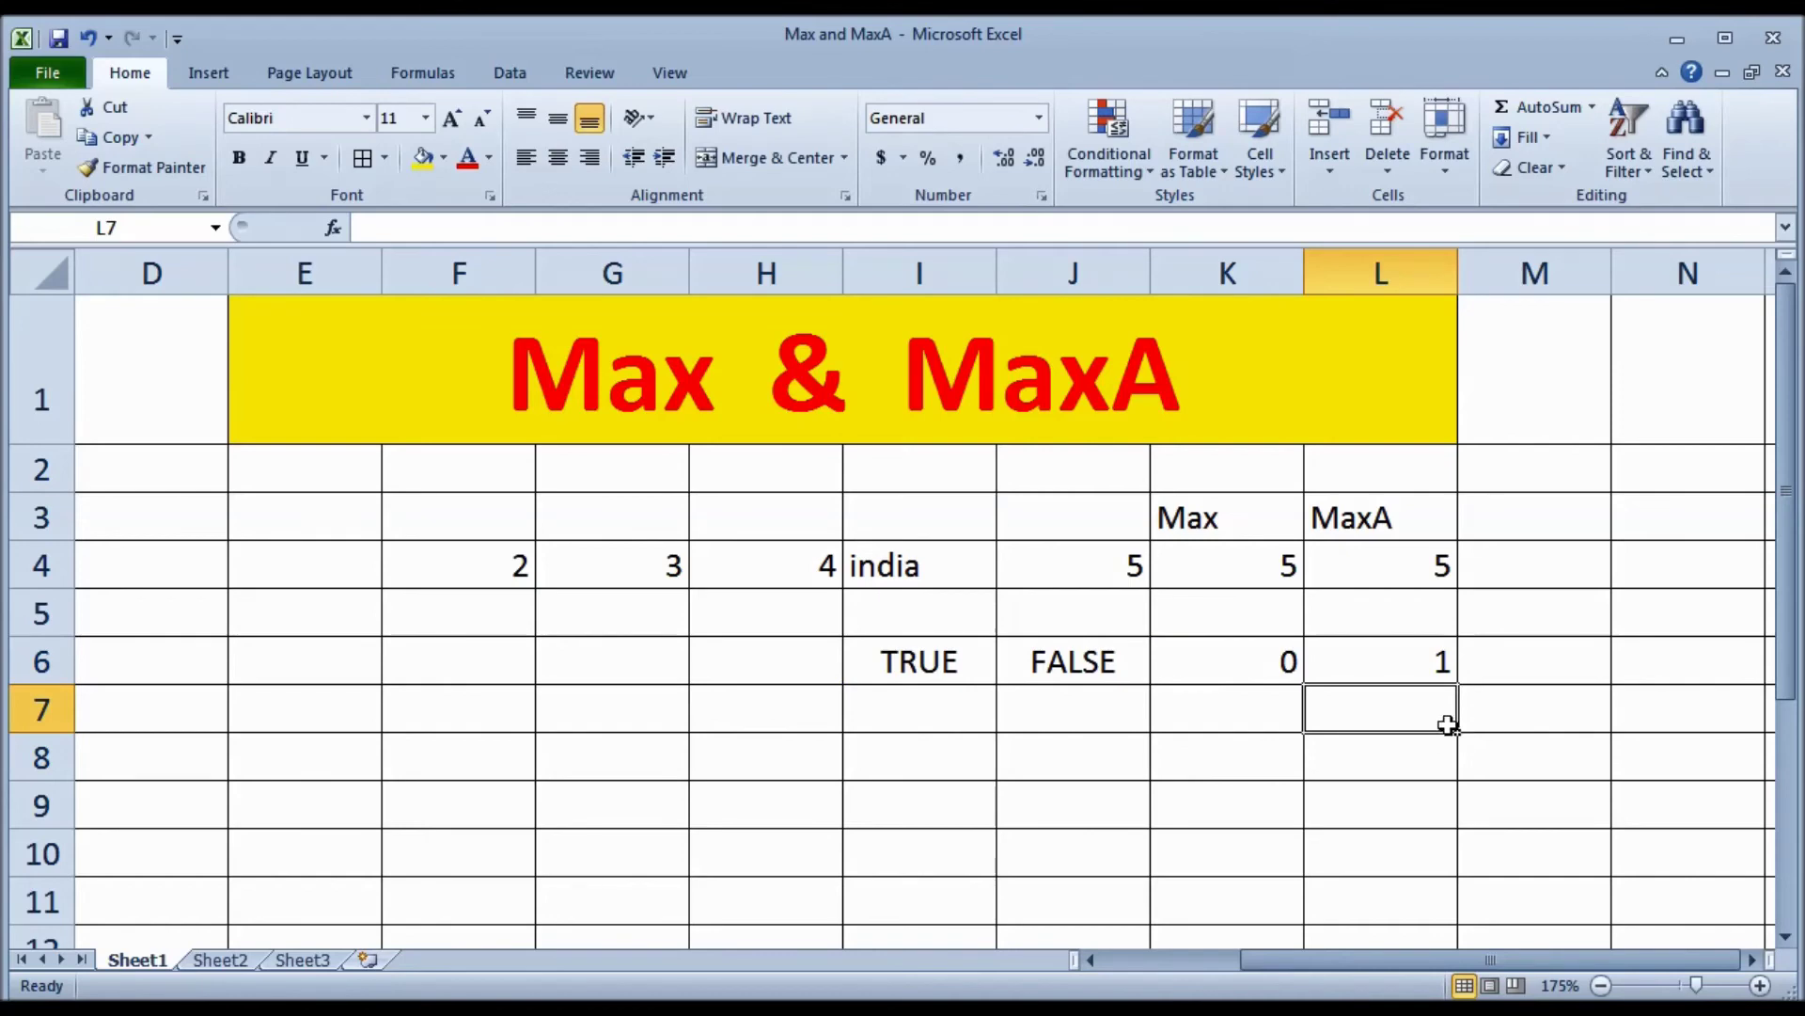
{"action": "left_click", "coordinate": [933, 764]}
Step: Type the notes true=1, false=0 and text=0 down cells I8 to I10
{"action": "type", "text": "true=1"}
{"action": "key", "text": "Return"}
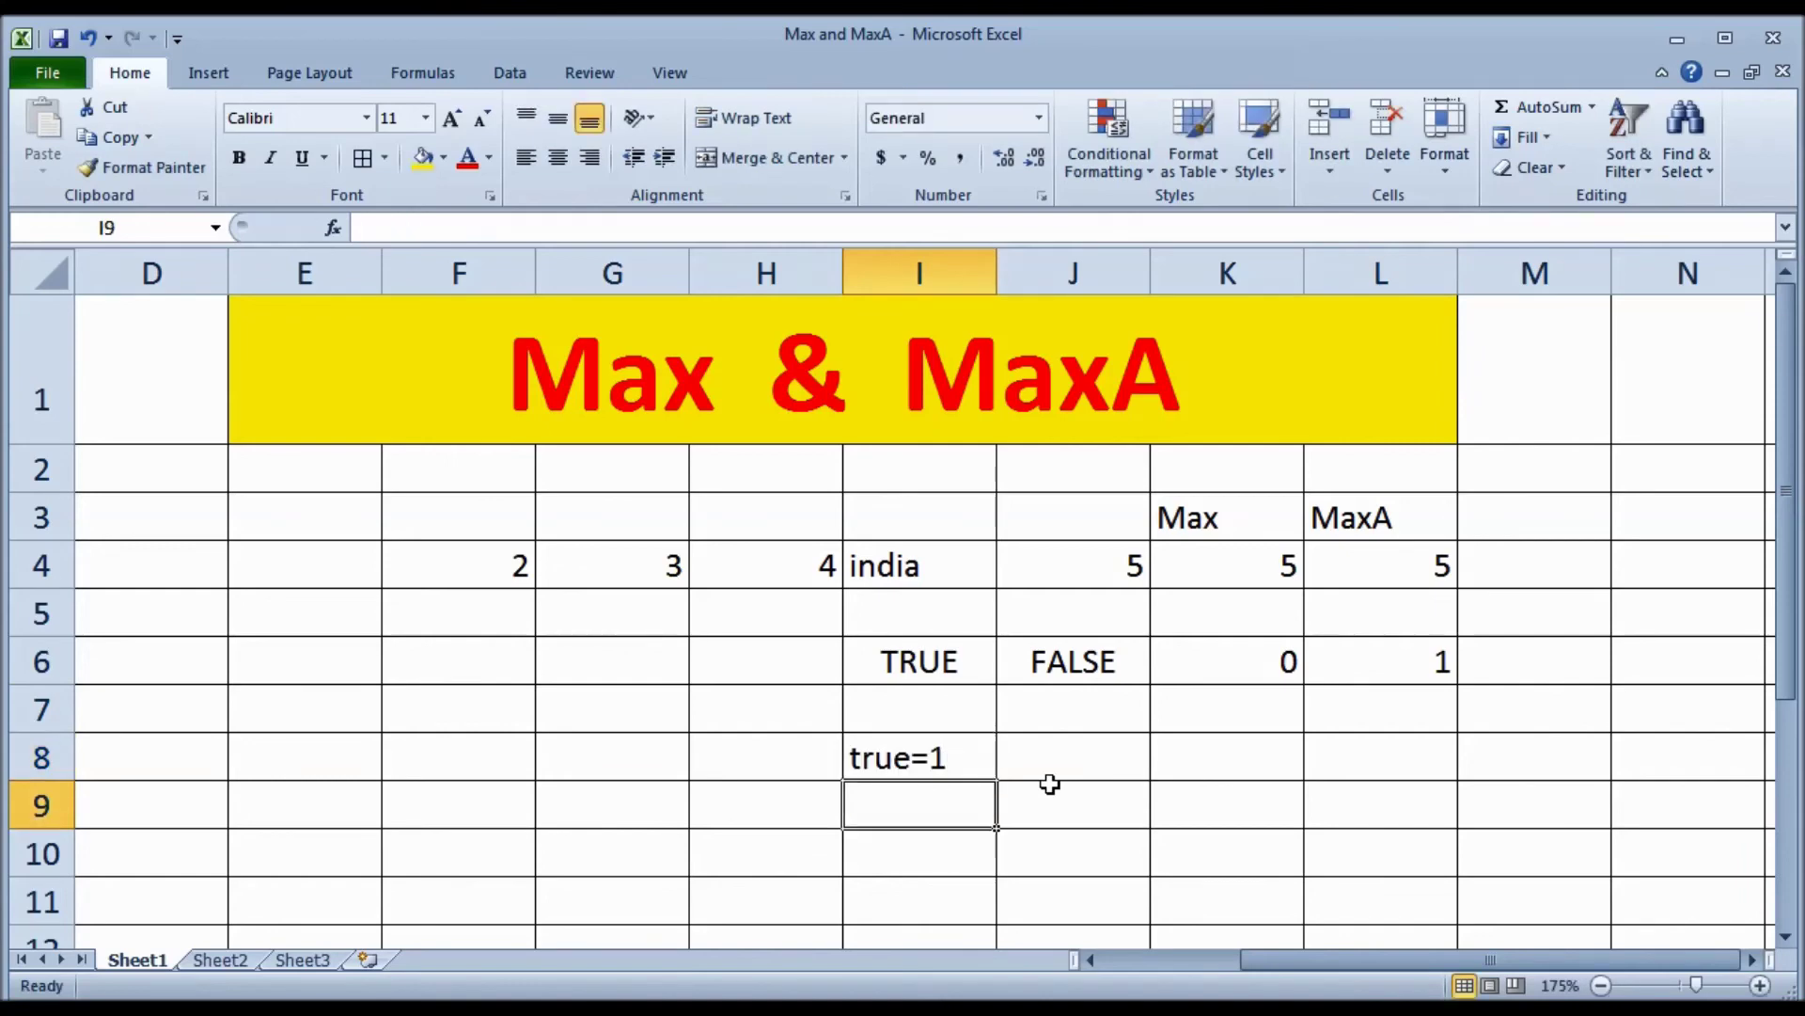
{"action": "type", "text": "false"}
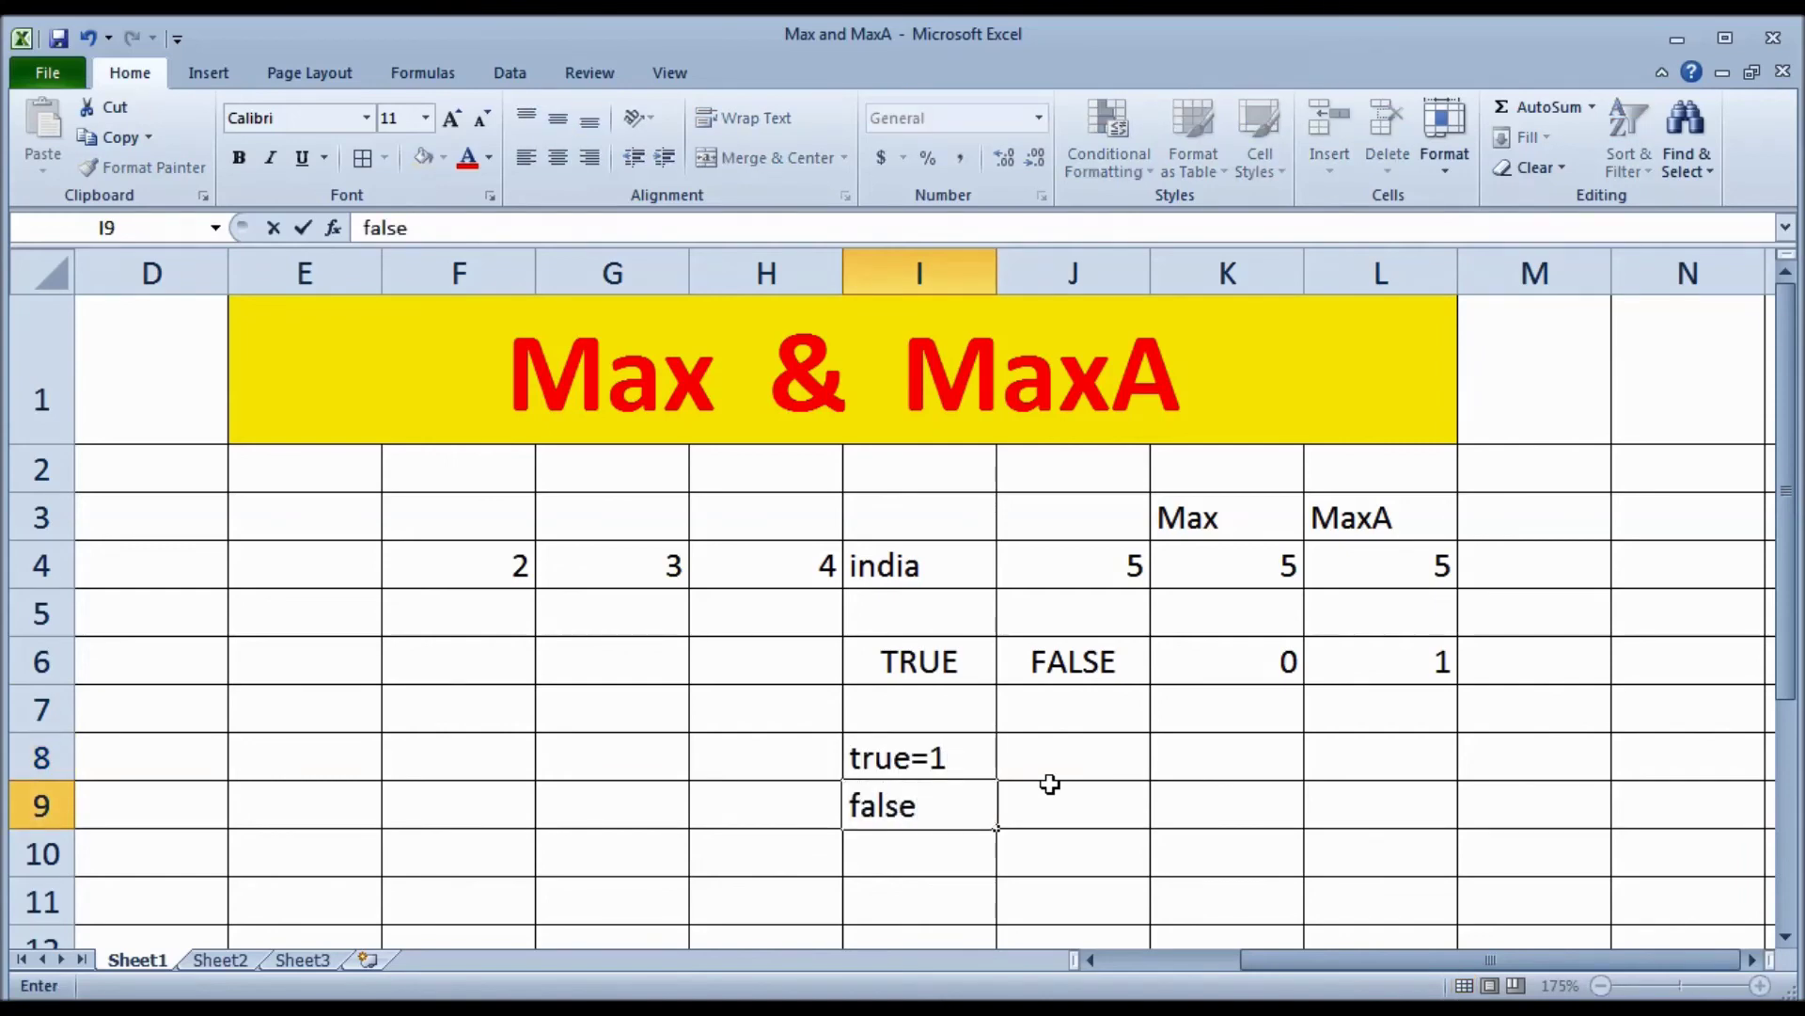
{"action": "type", "text": "=0"}
{"action": "key", "text": "Return"}
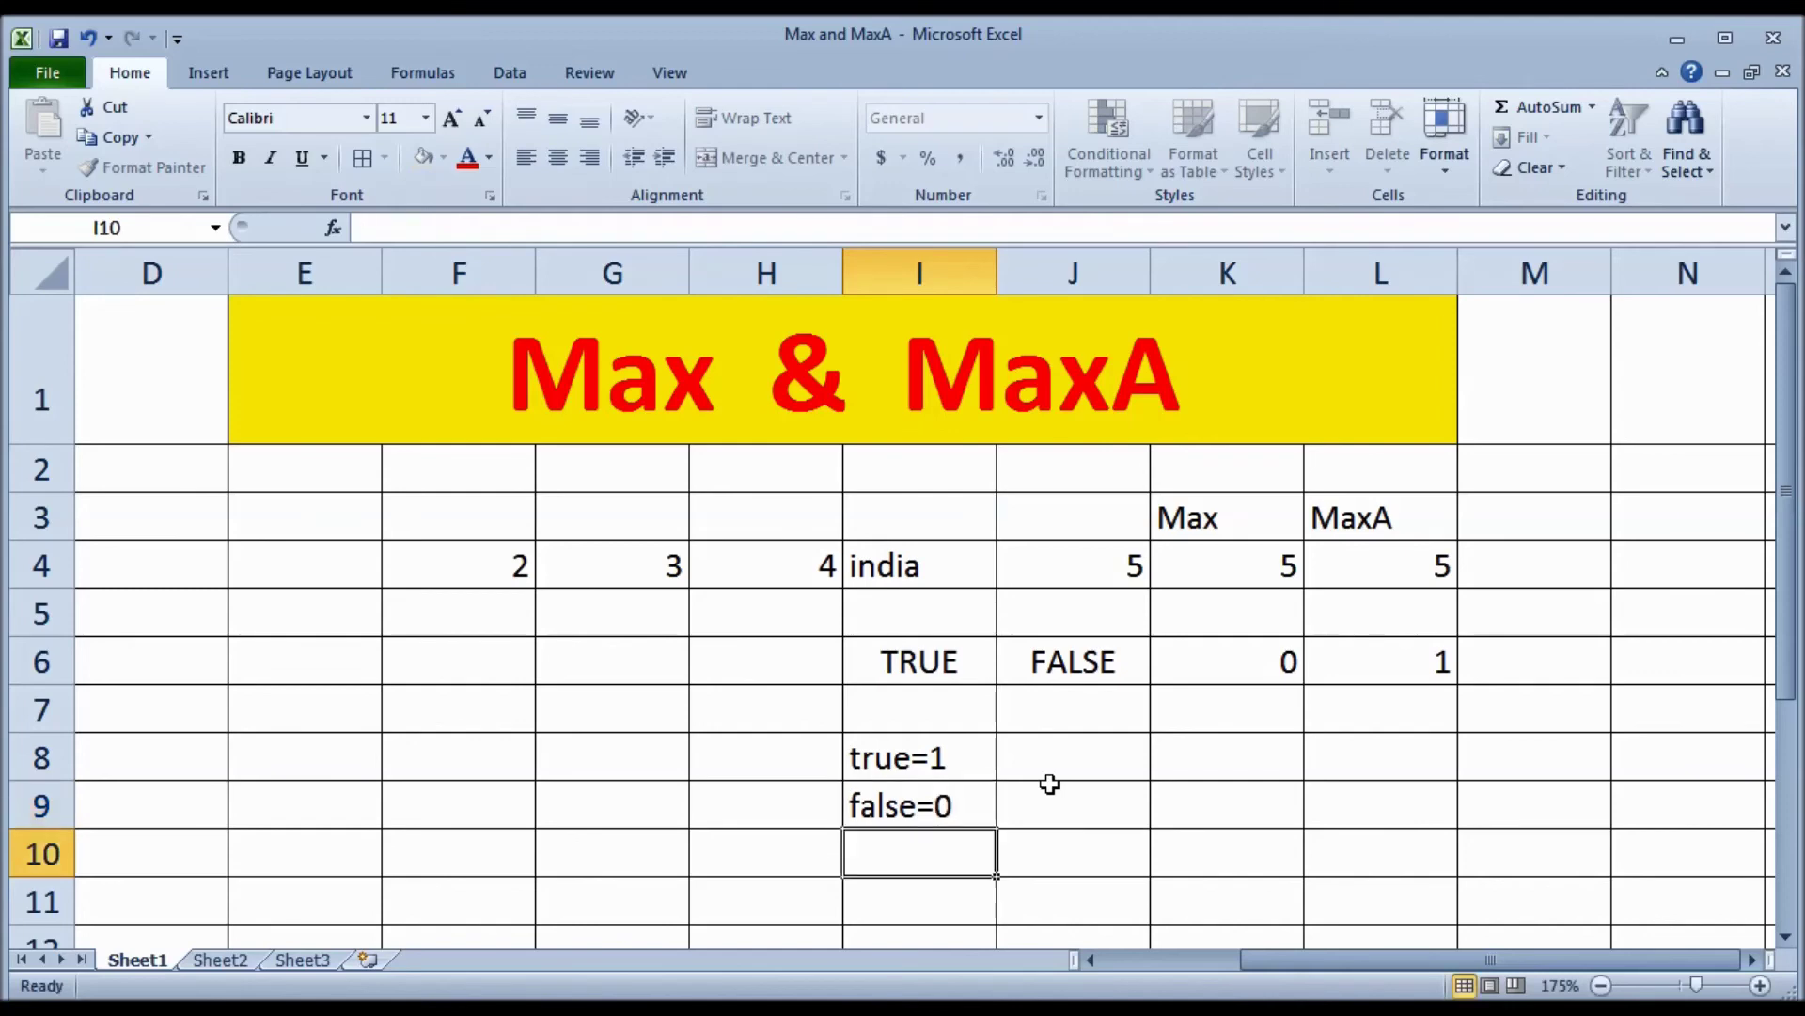
{"action": "type", "text": "text=0"}
{"action": "key", "text": "Return"}
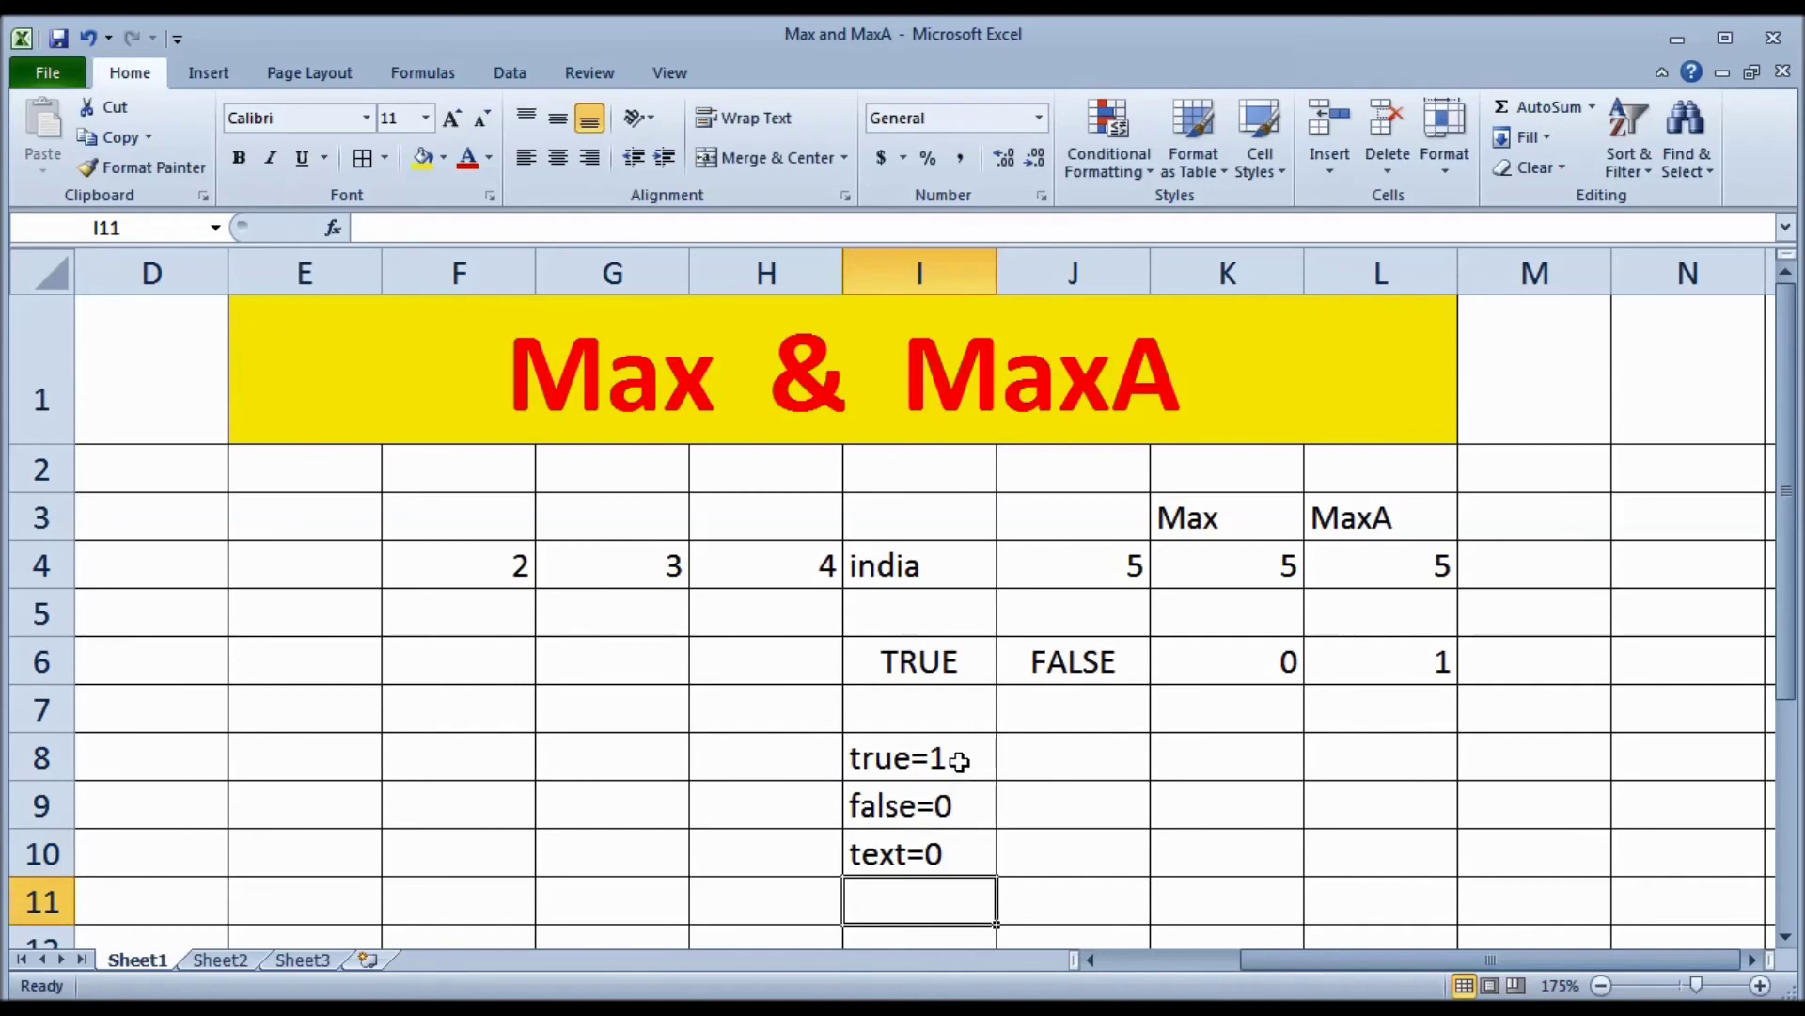
Step: Point out the TRUE and FALSE values in I6:J6, then select headings K3:L3
{"action": "left_click", "coordinate": [921, 663]}
{"action": "left_click", "coordinate": [1104, 675]}
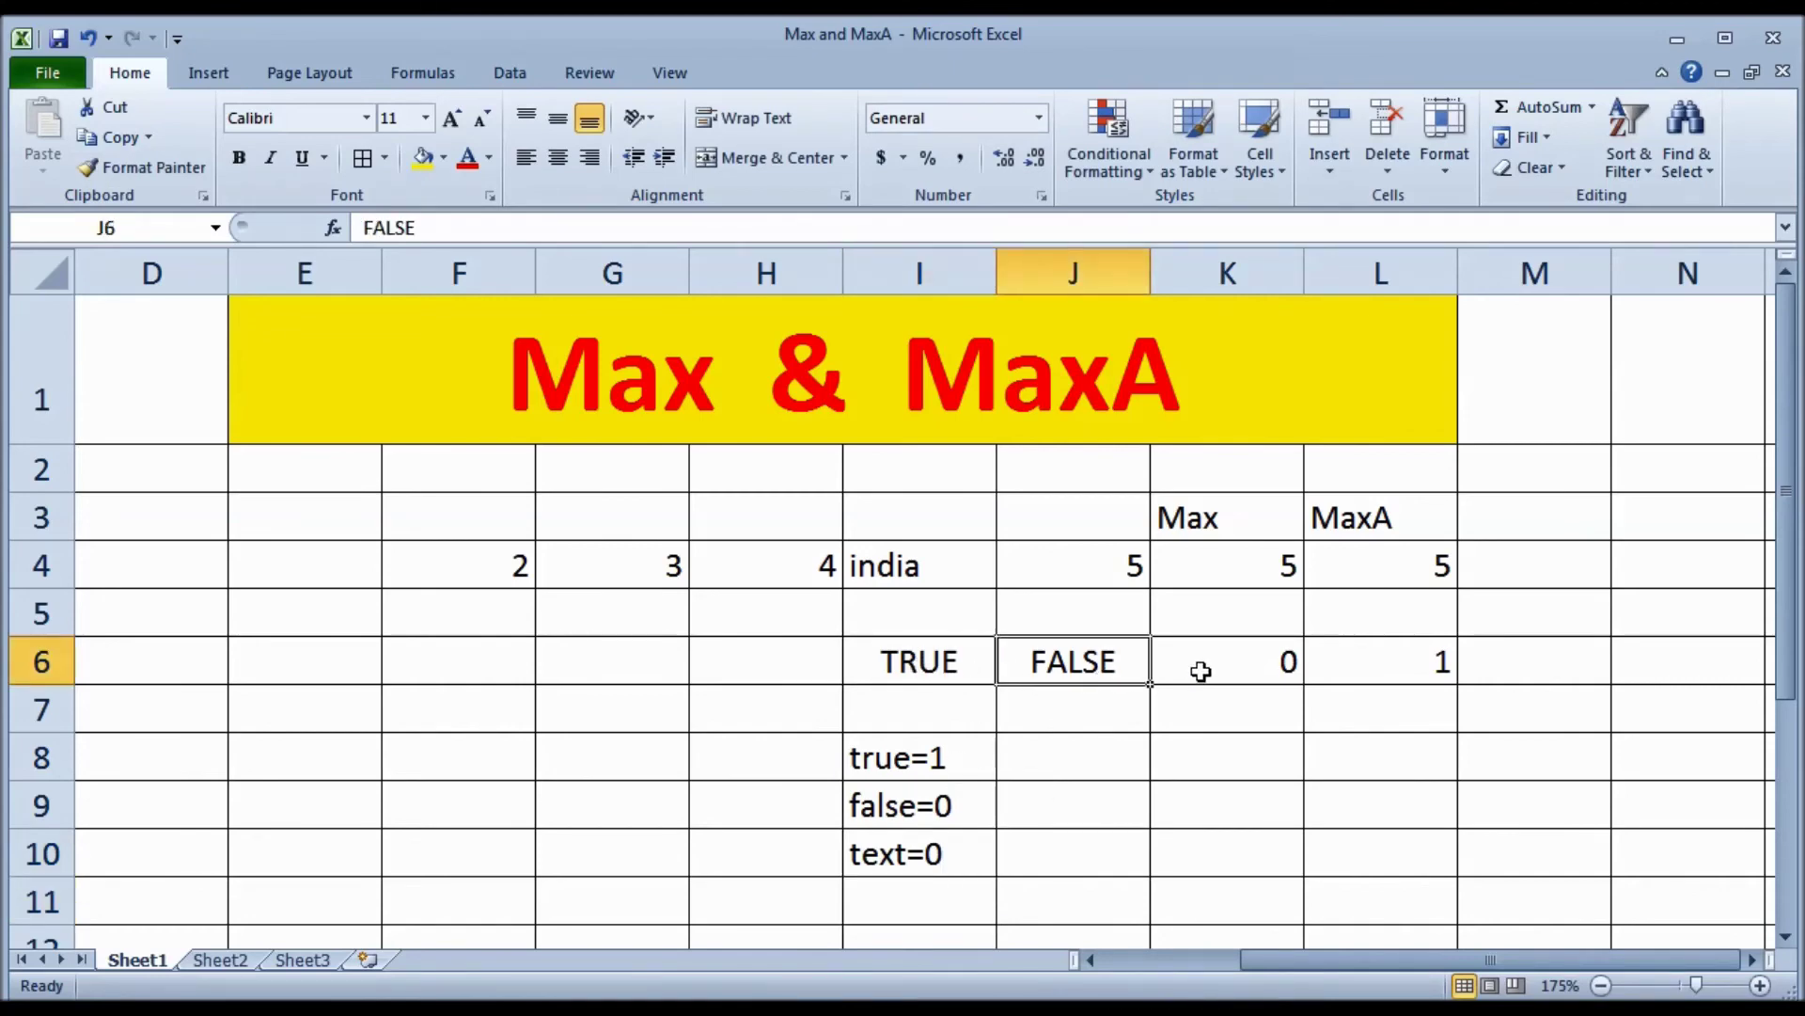
{"action": "left_click_drag", "start_coordinate": [1199, 517], "coordinate": [1345, 517]}
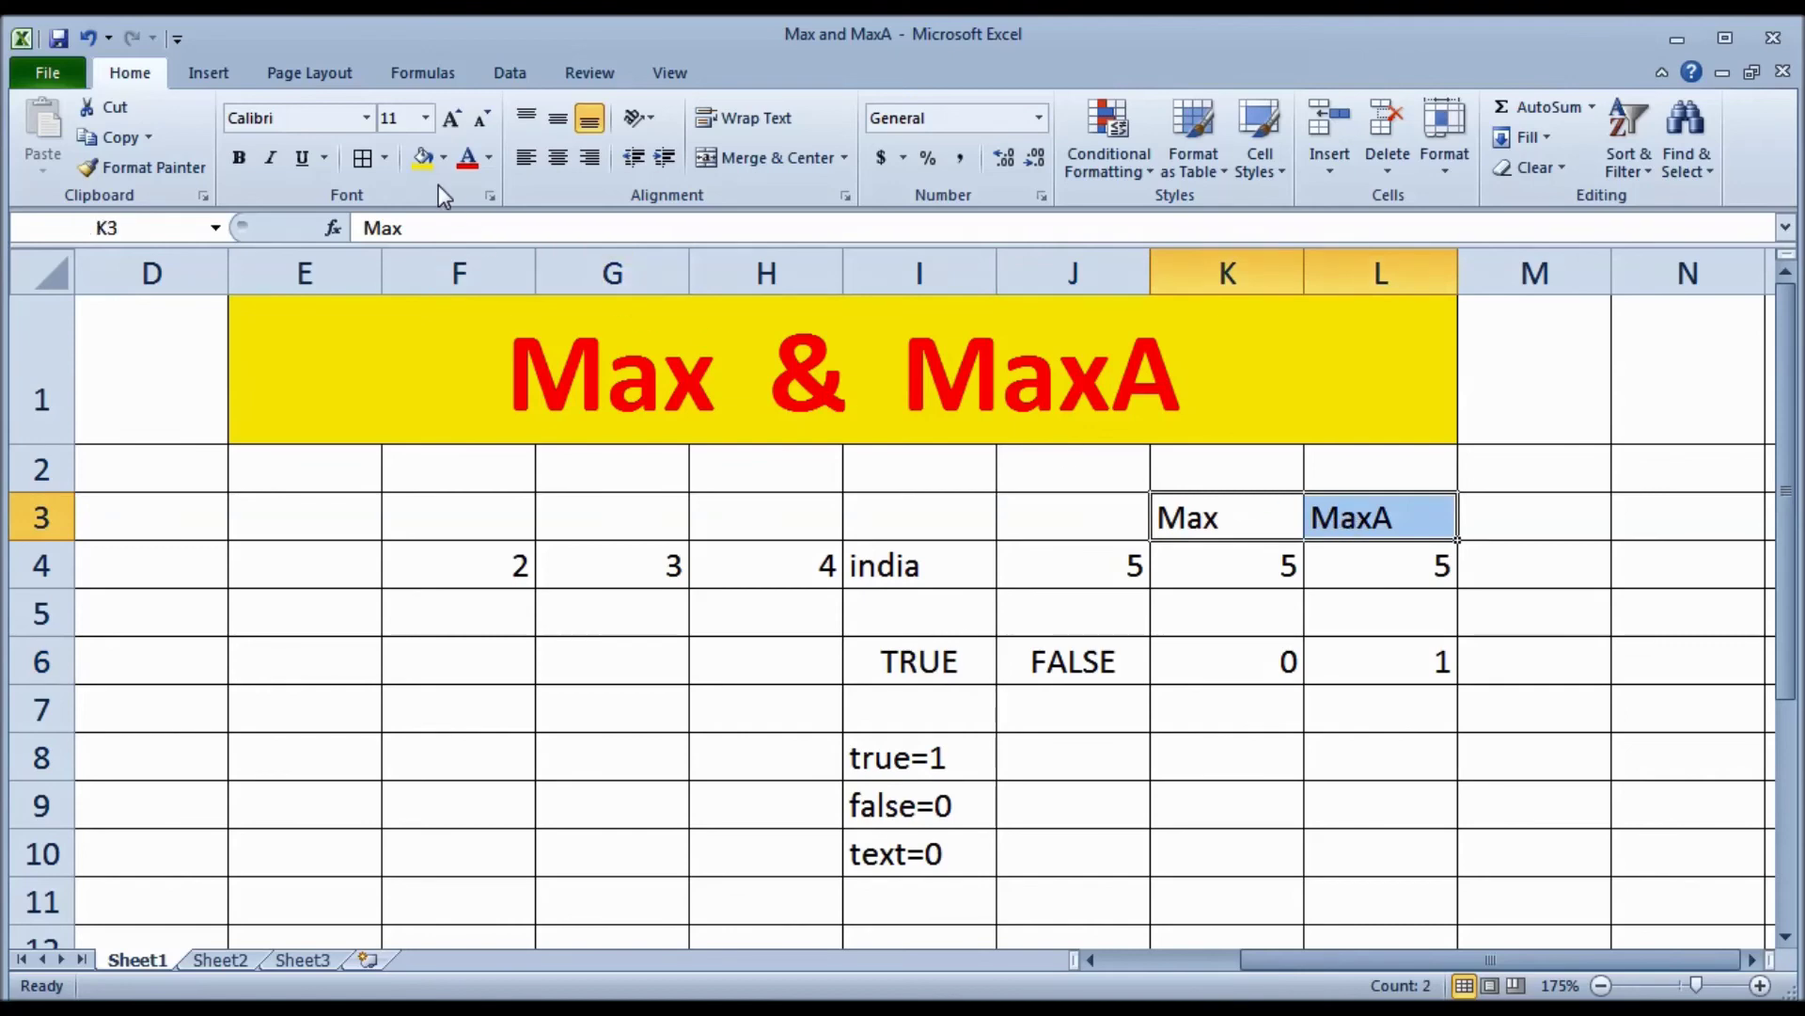
Step: Give K3:L3 a yellow fill and compare the MAX result in K6 with MAXA in L6
{"action": "left_click", "coordinate": [421, 158]}
{"action": "left_click", "coordinate": [1172, 671]}
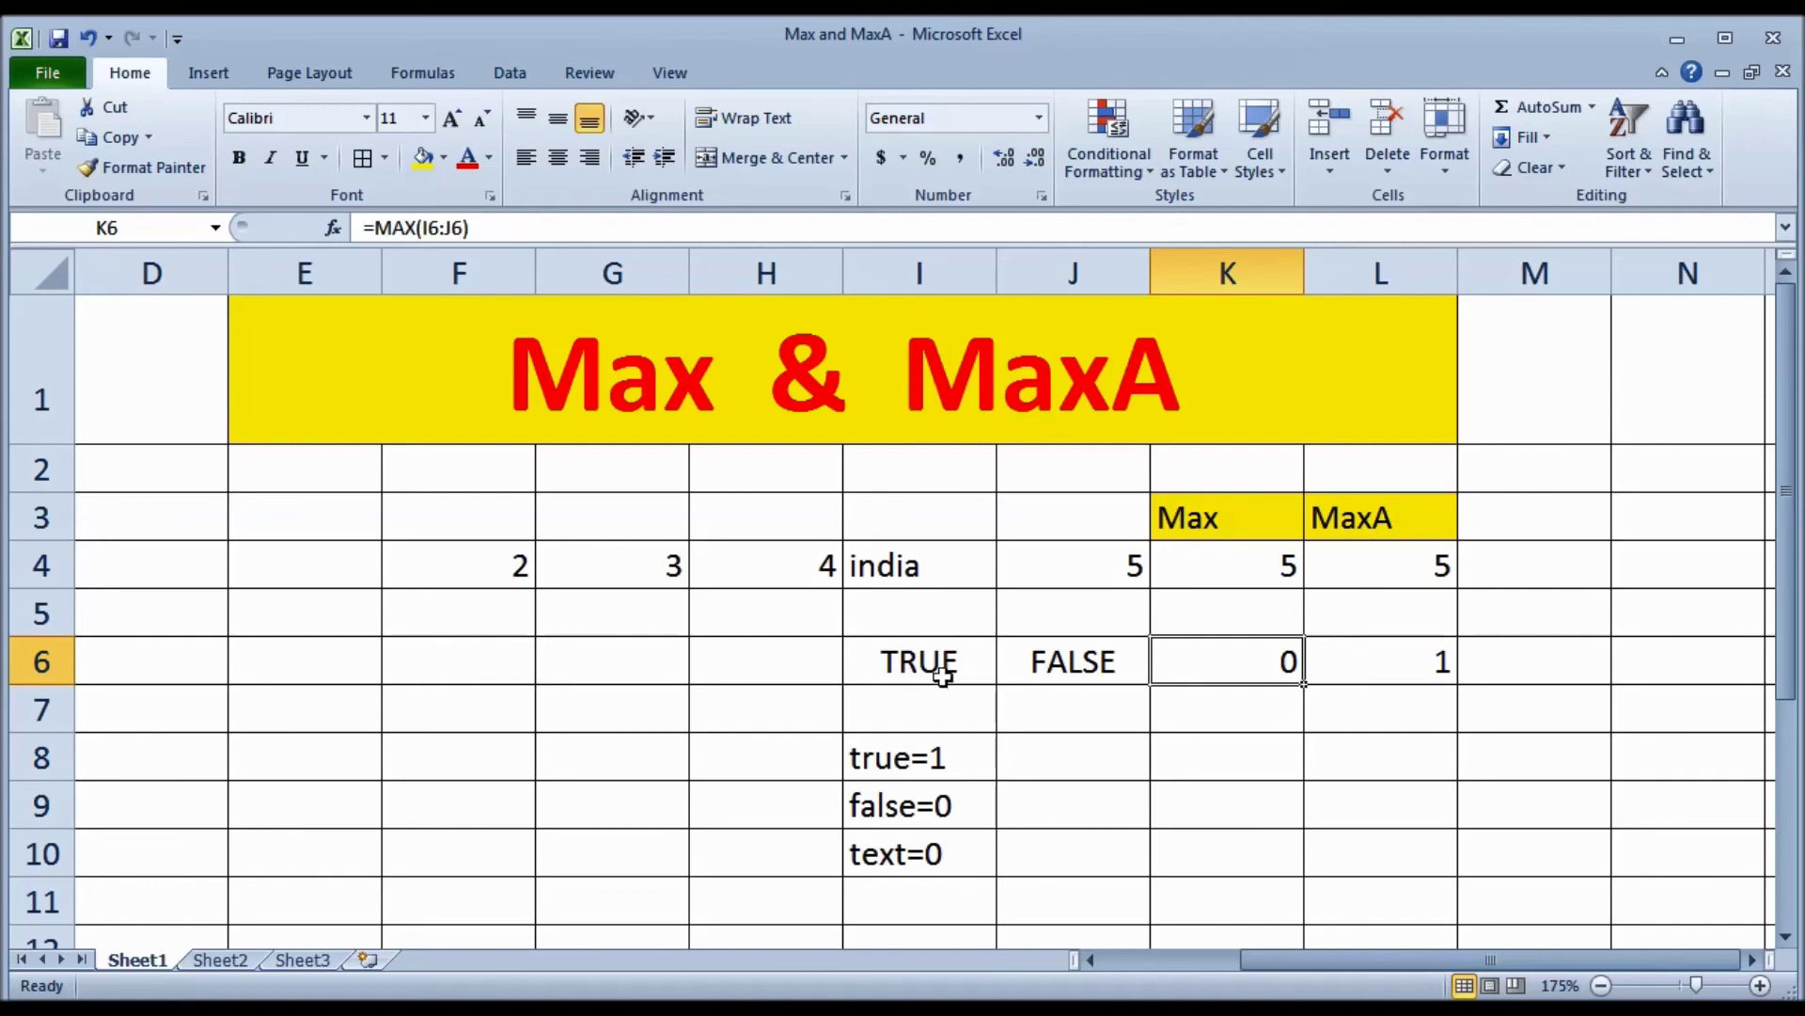
{"action": "left_click", "coordinate": [1395, 653]}
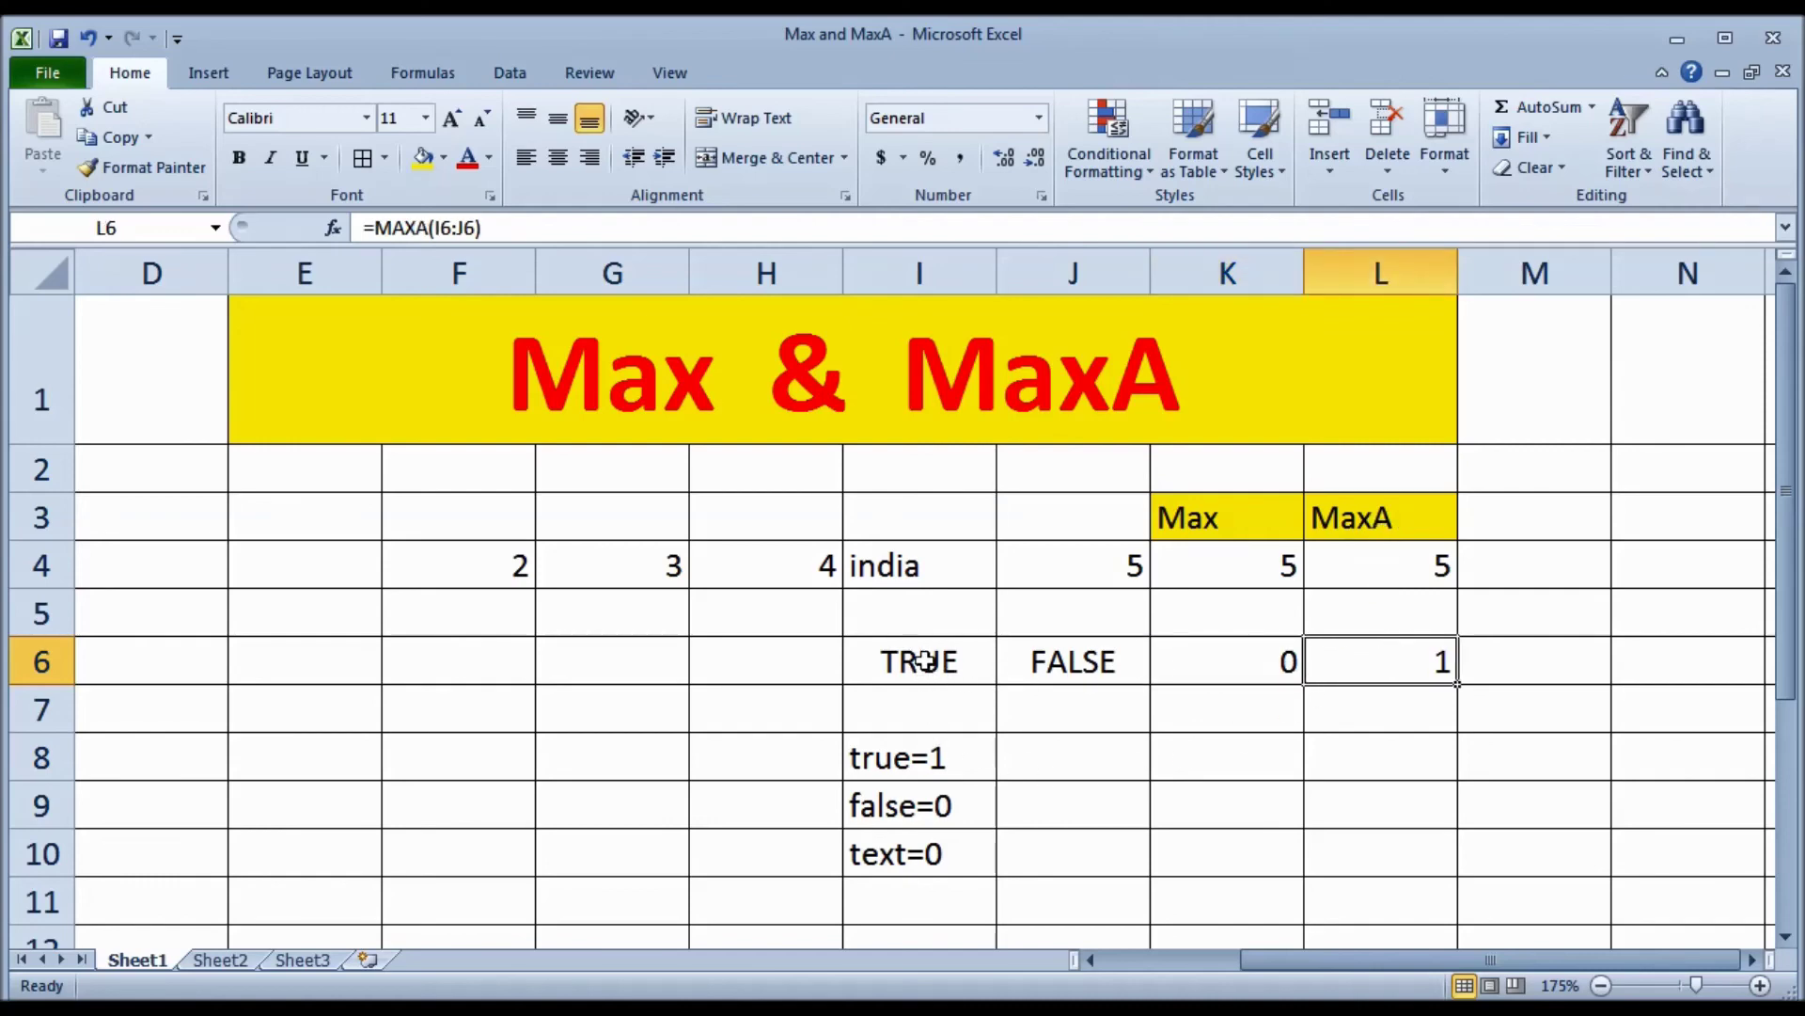